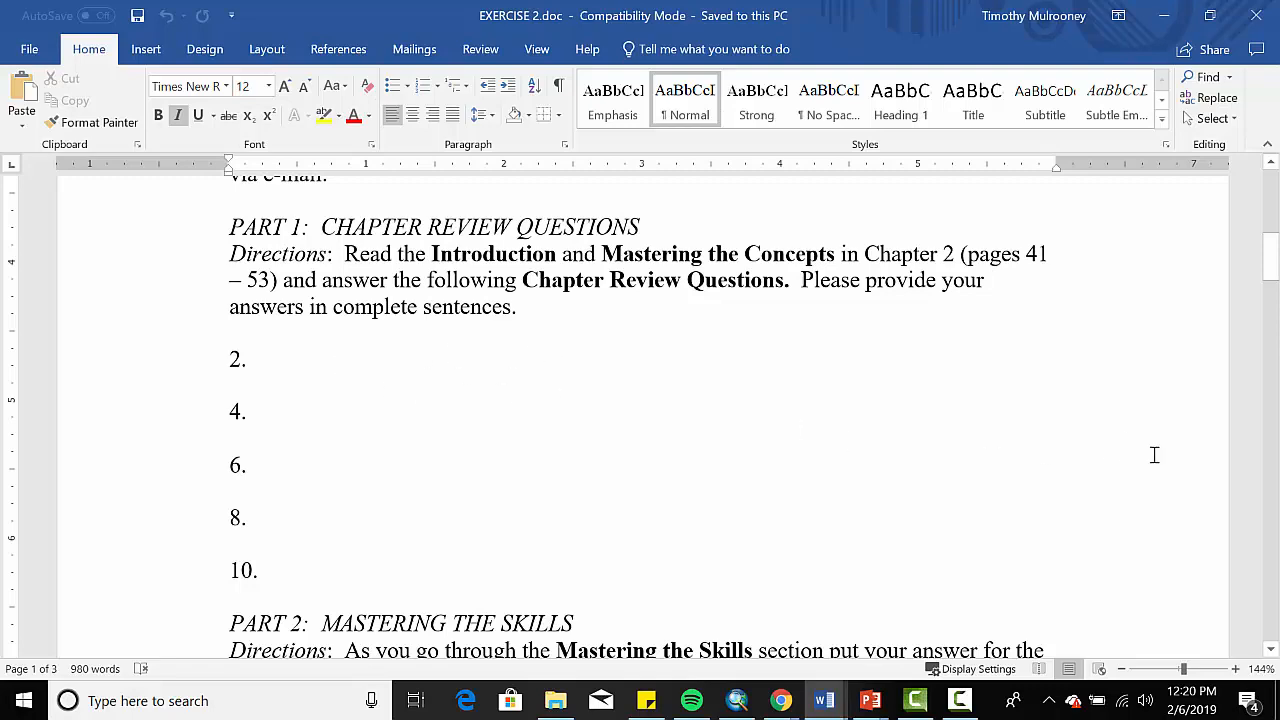
# - Review the directions of Parts 1 to 3 in the exercise document and check the North Carolina county map in ArcMap
pyautogui.moveTo(1273, 272); pyautogui.dragTo(1275, 300)
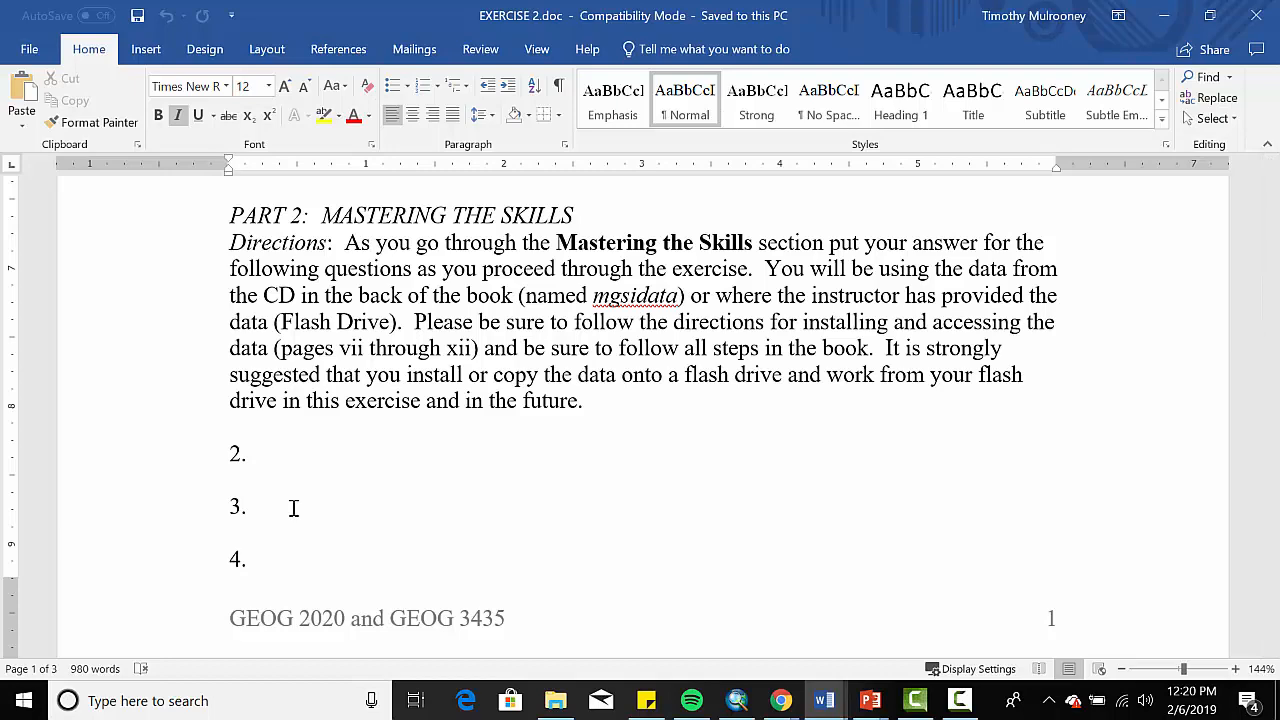
pyautogui.moveTo(1273, 310); pyautogui.dragTo(1272, 372)
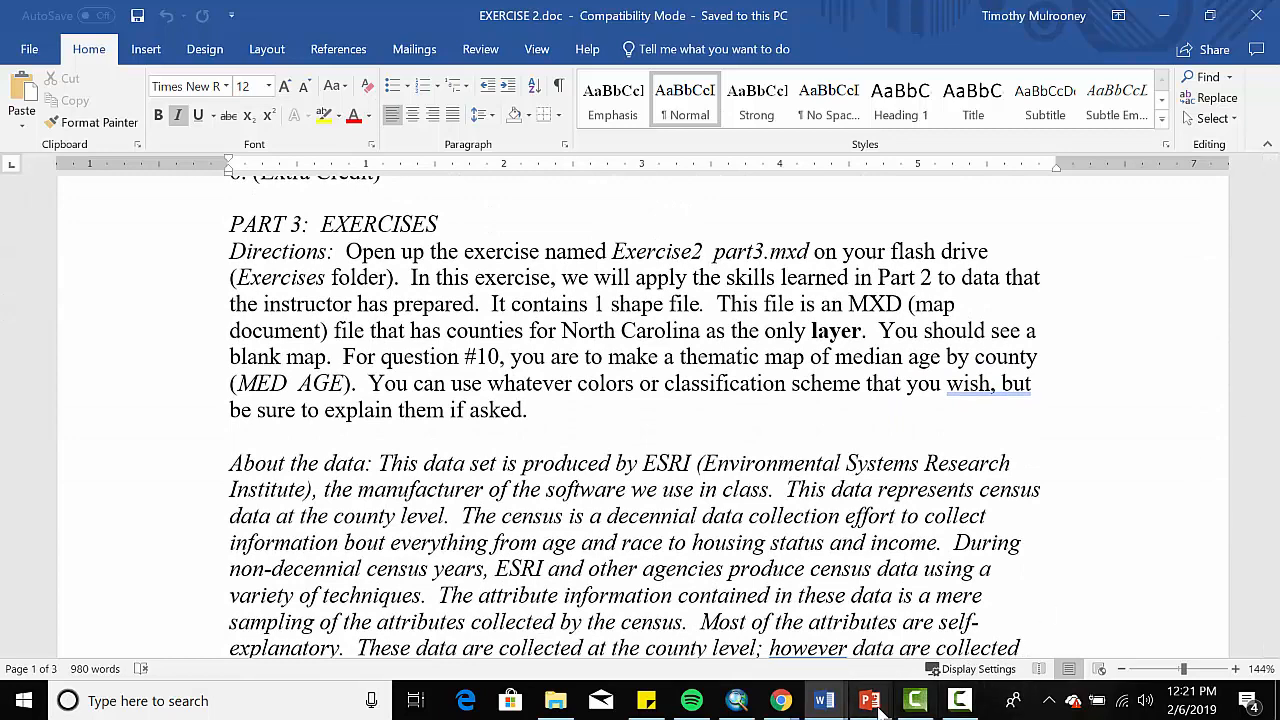
pyautogui.click(740, 702)
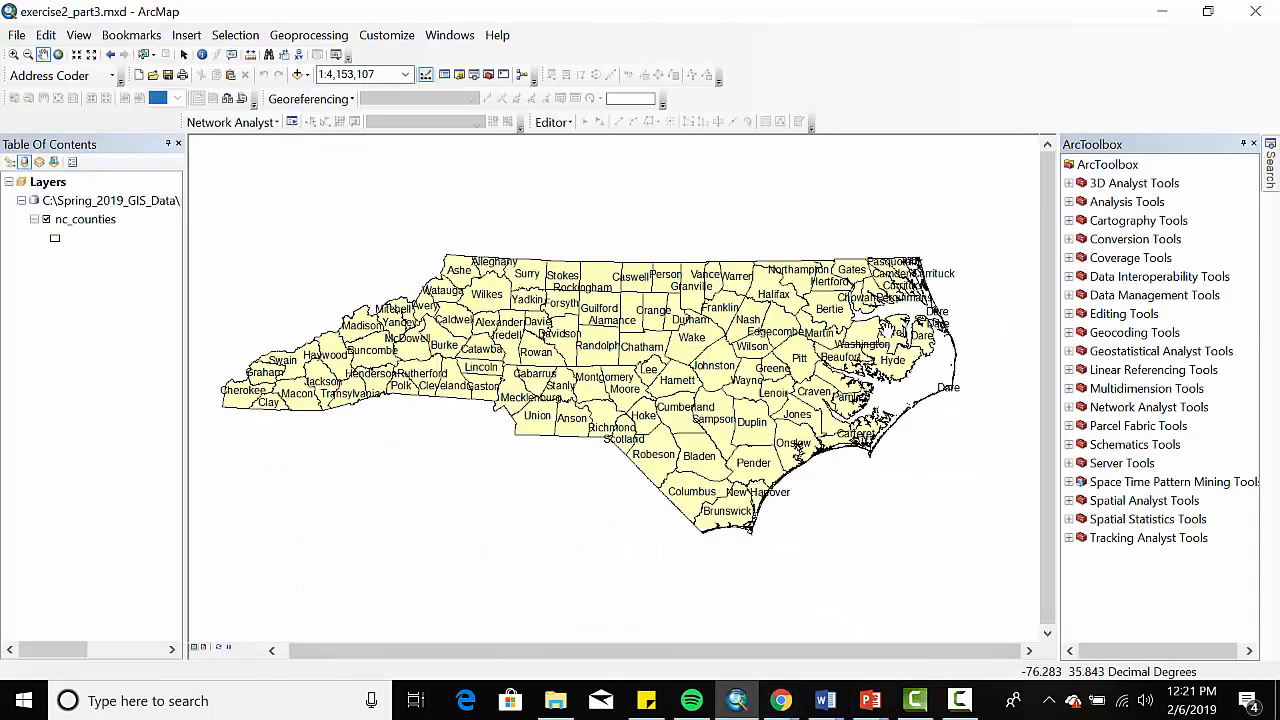
pyautogui.click(830, 704)
pyautogui.click(942, 588)
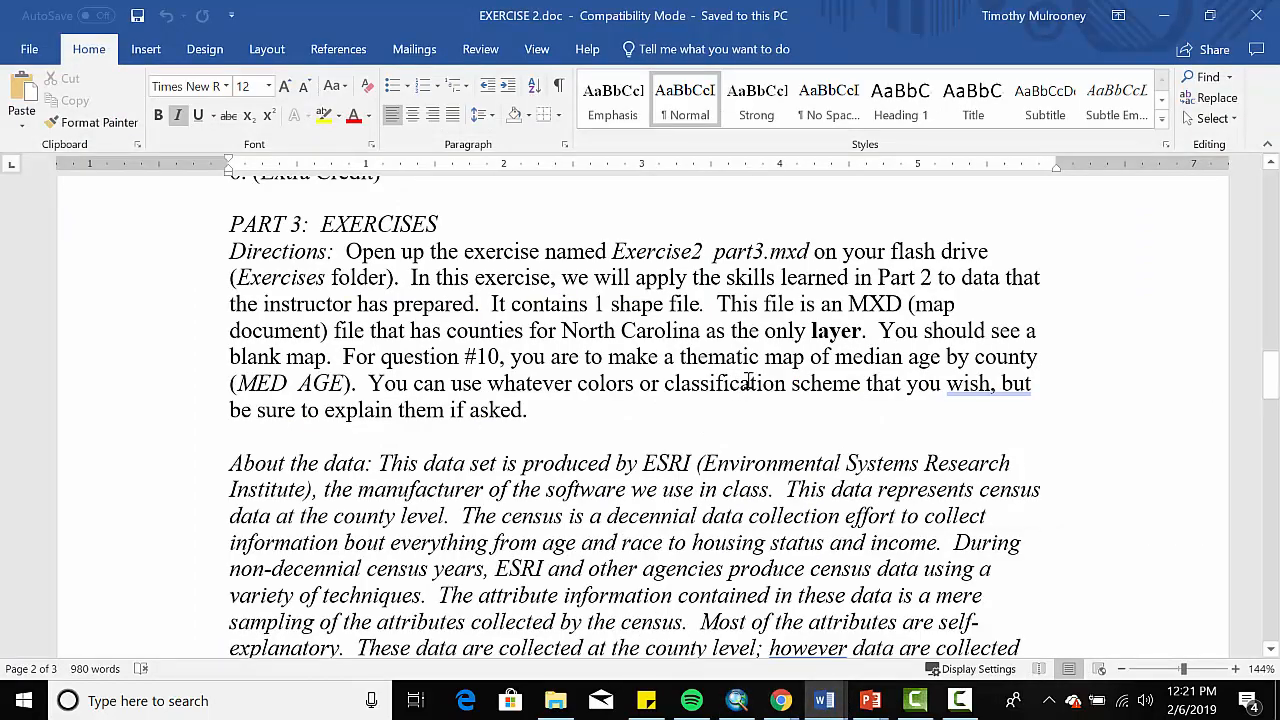
# - Read Part 3 questions 1 to 4 in EXERCISE 2.doc, comparing the nc_counties question with the map project in ArcMap
pyautogui.scroll(-1, 755, 380)
pyautogui.scroll(-9, 755, 380)
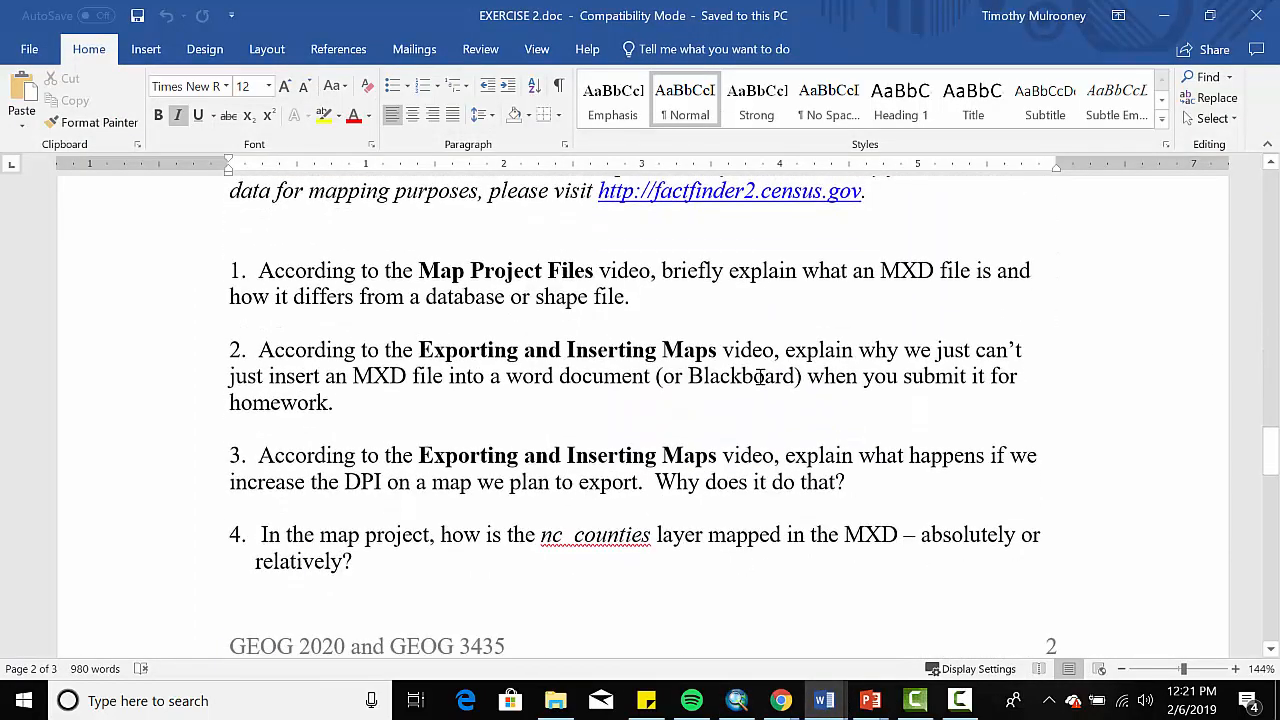
pyautogui.scroll(2, 760, 376)
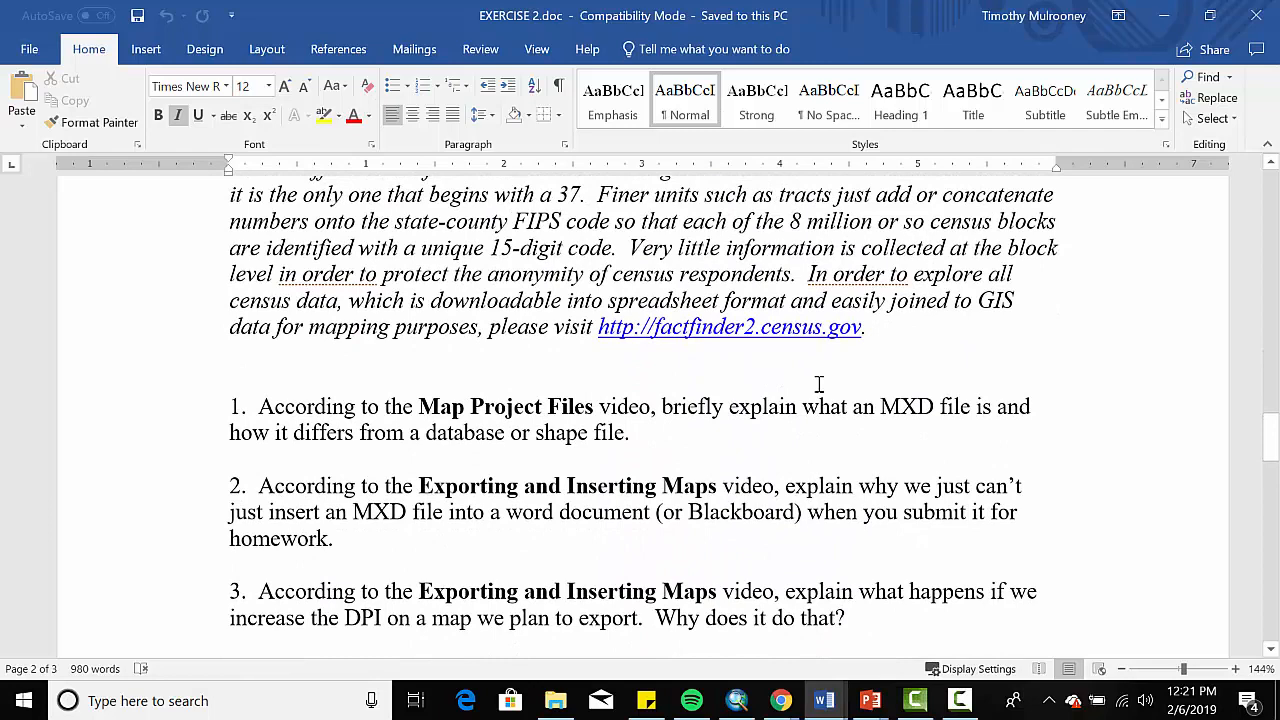
pyautogui.scroll(-1, 808, 423)
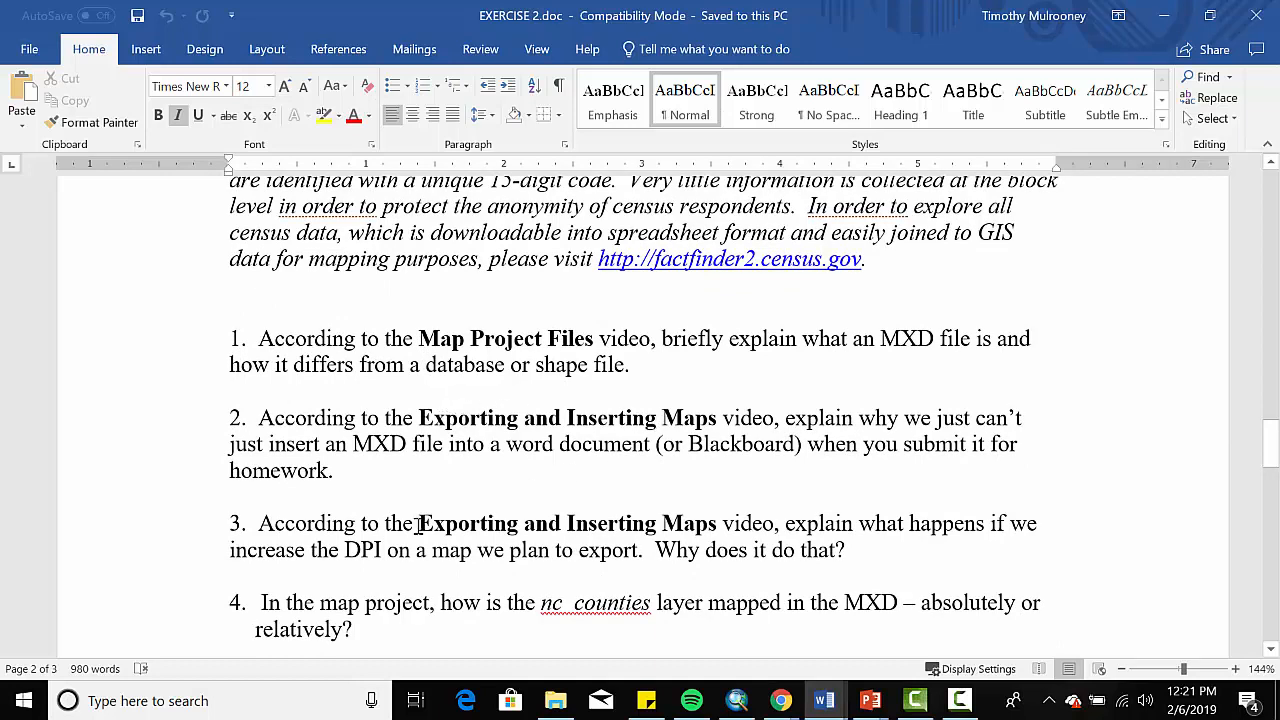
pyautogui.scroll(-2, 880, 515)
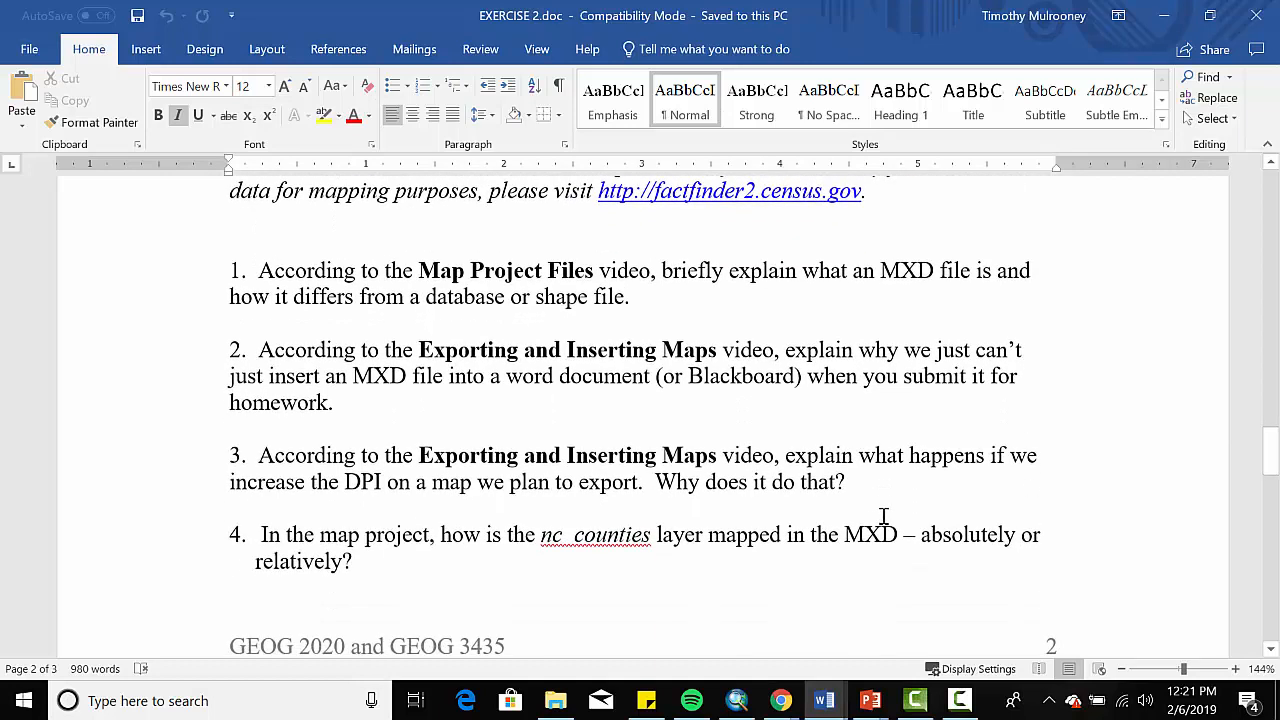
pyautogui.scroll(-3, 884, 518)
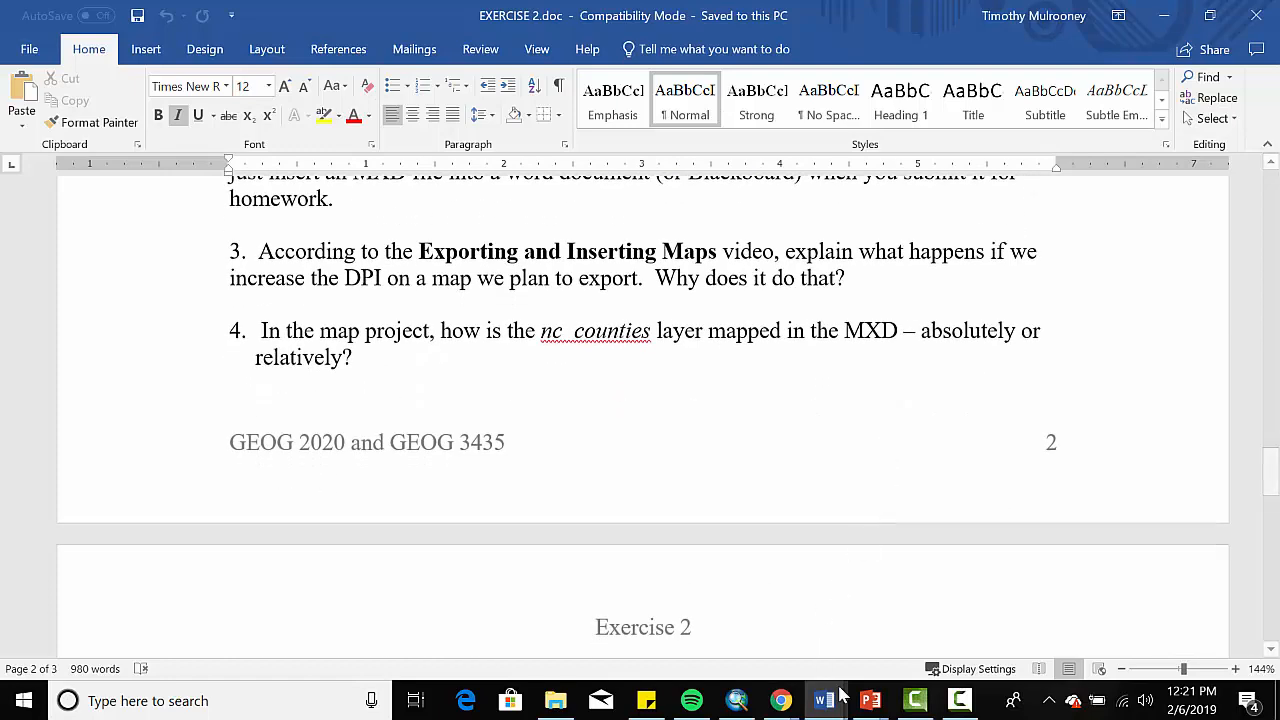
pyautogui.click(737, 701)
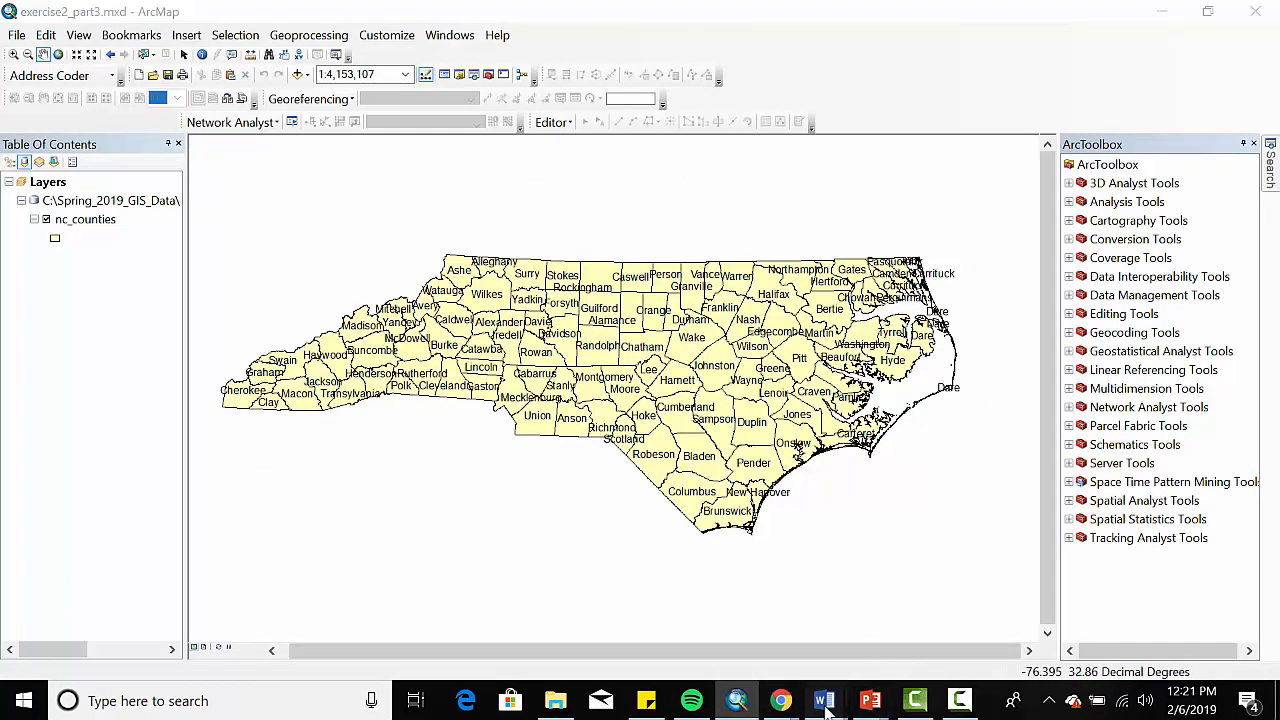
pyautogui.moveTo(824, 700)
pyautogui.click(890, 593)
pyautogui.scroll(-1, 760, 388)
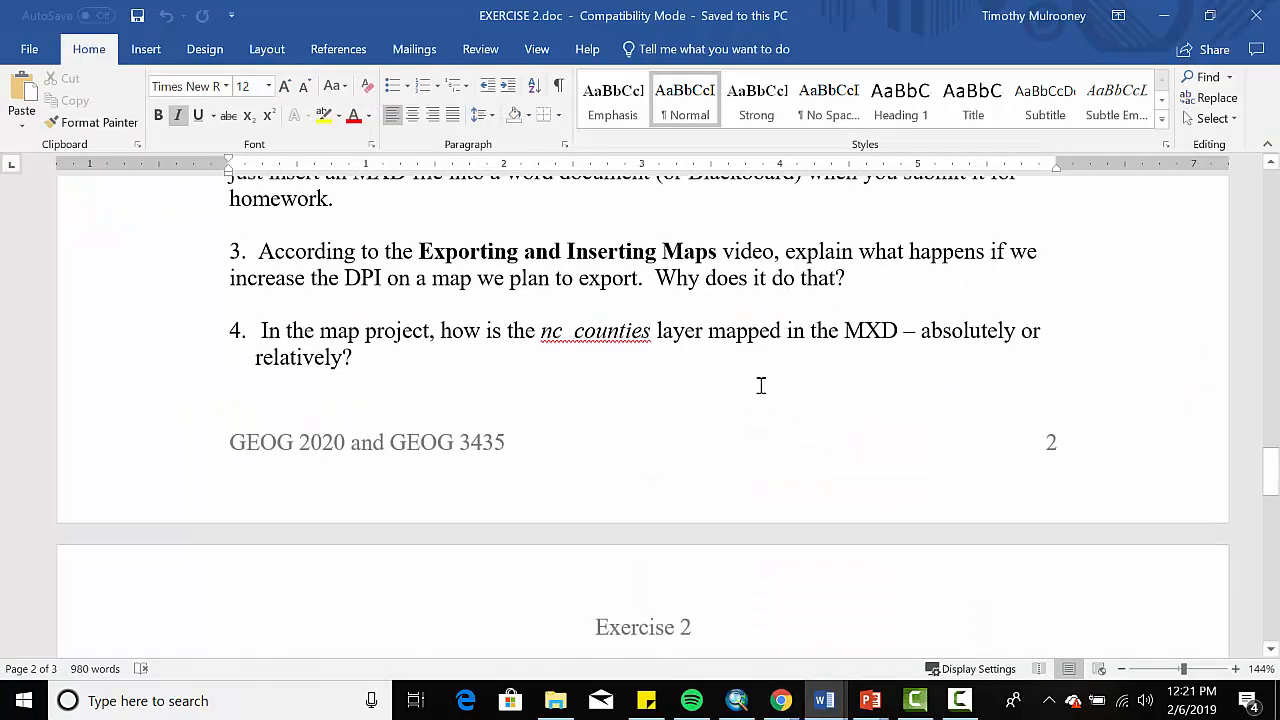
pyautogui.scroll(-1, 775, 385)
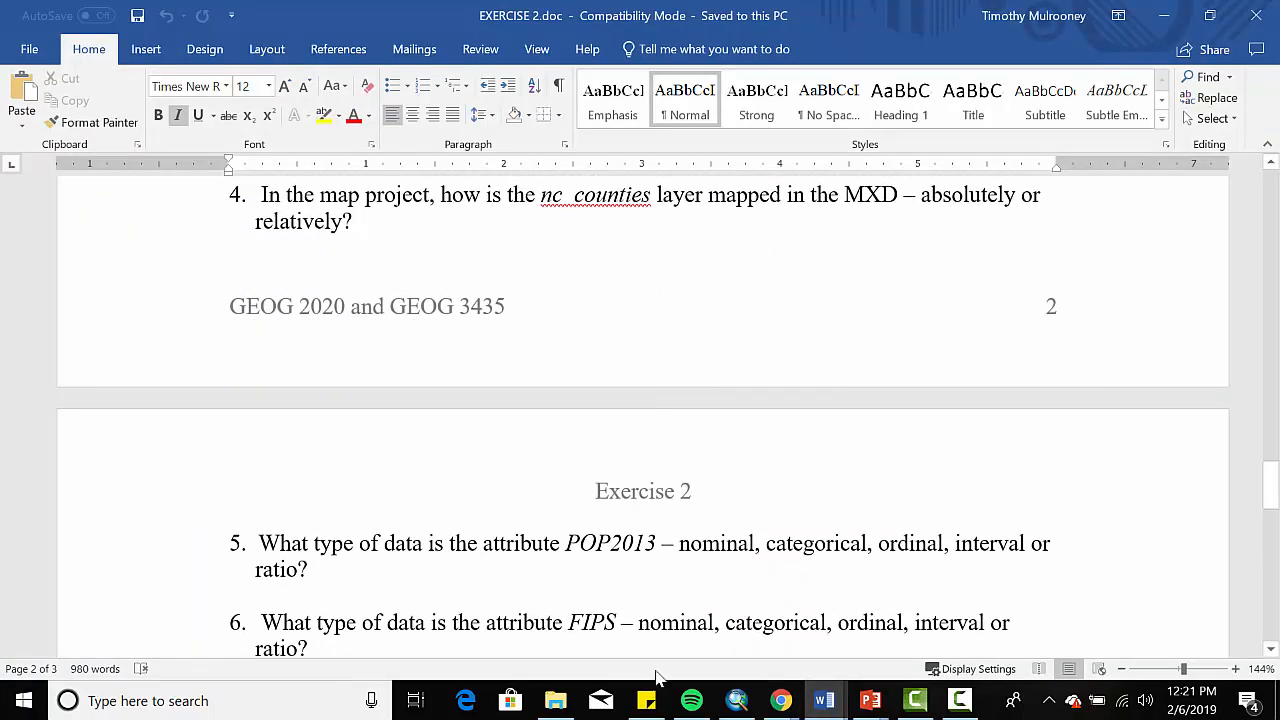
# - Switch to ArcMap and check how data source pathnames are stored in the map document's properties
pyautogui.click(745, 703)
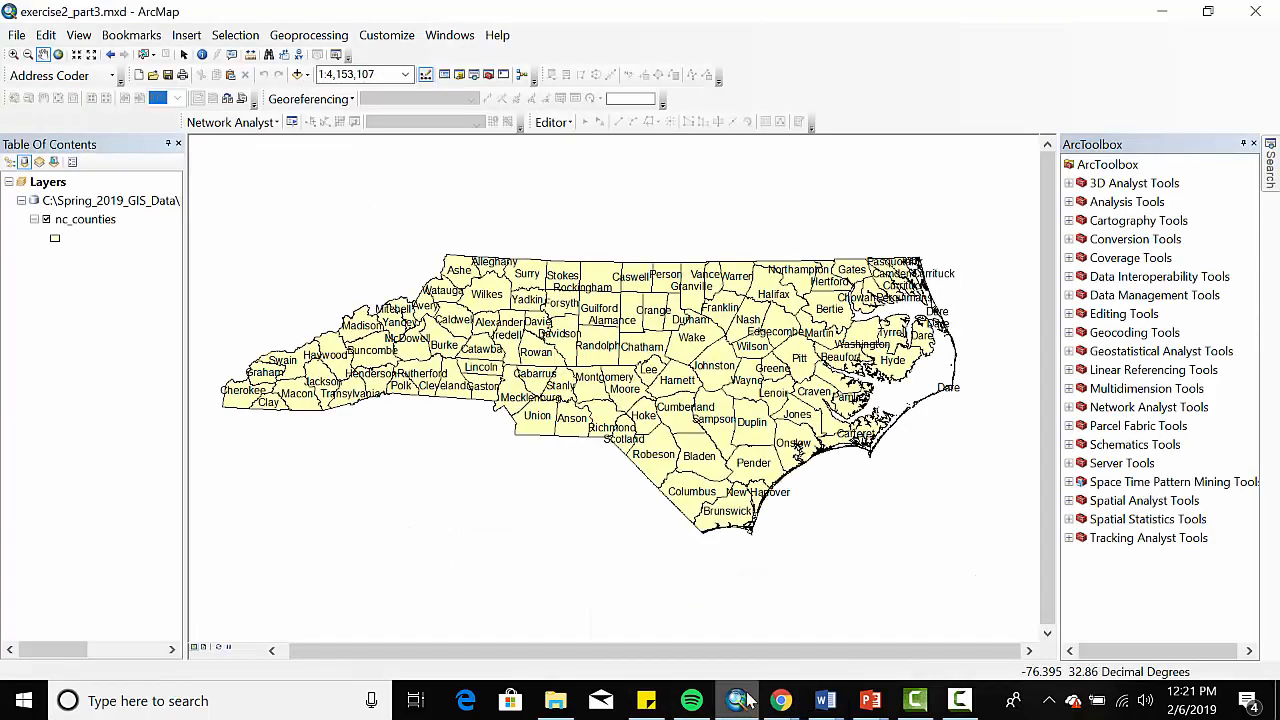
pyautogui.click(17, 35)
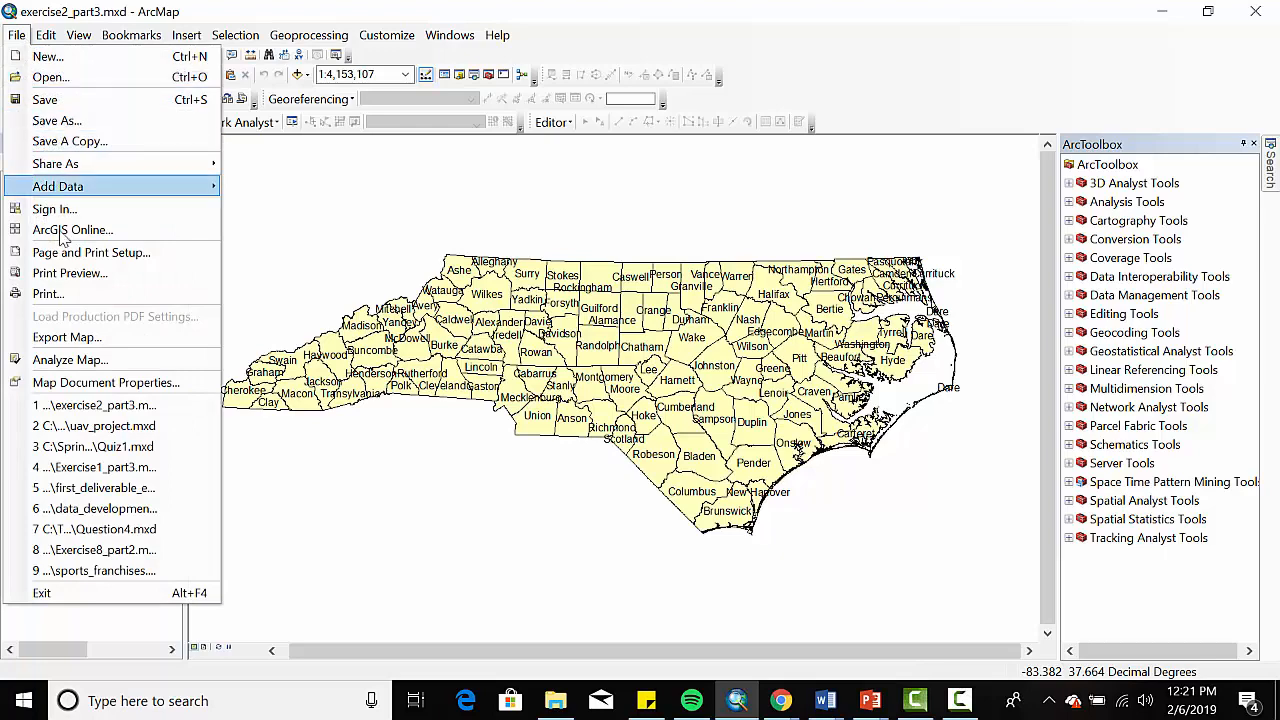
pyautogui.click(68, 385)
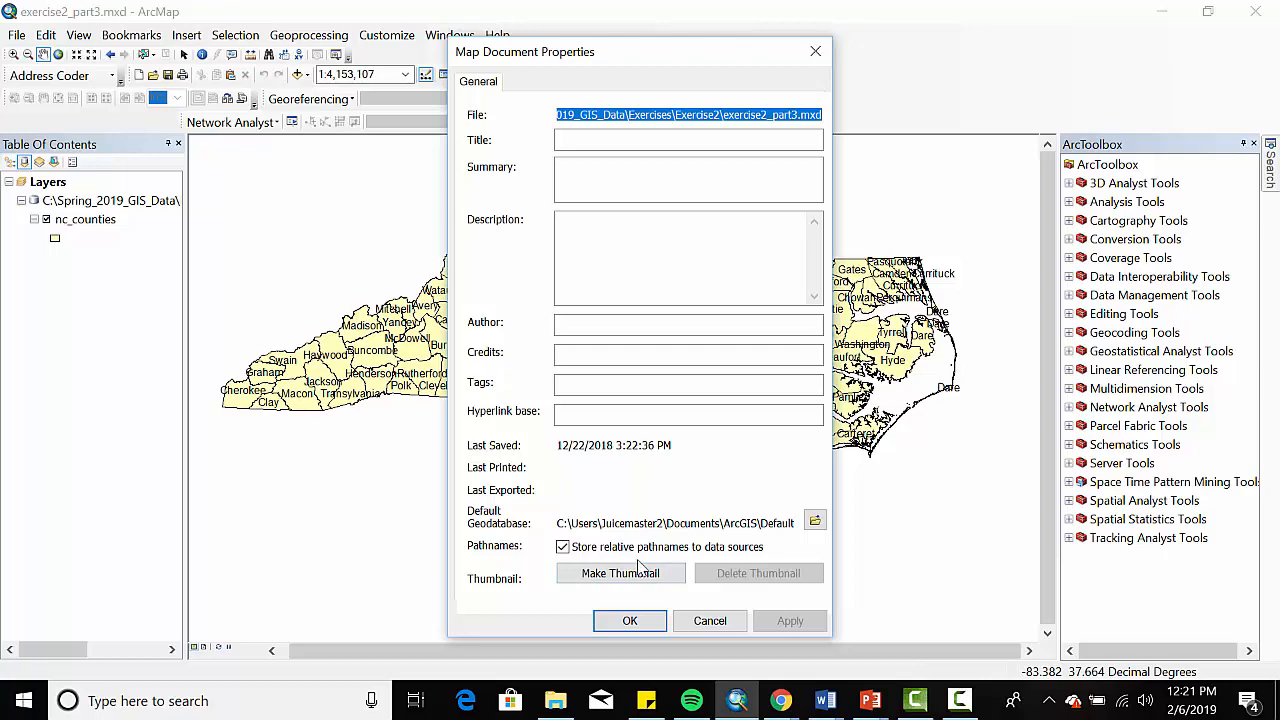
pyautogui.click(630, 620)
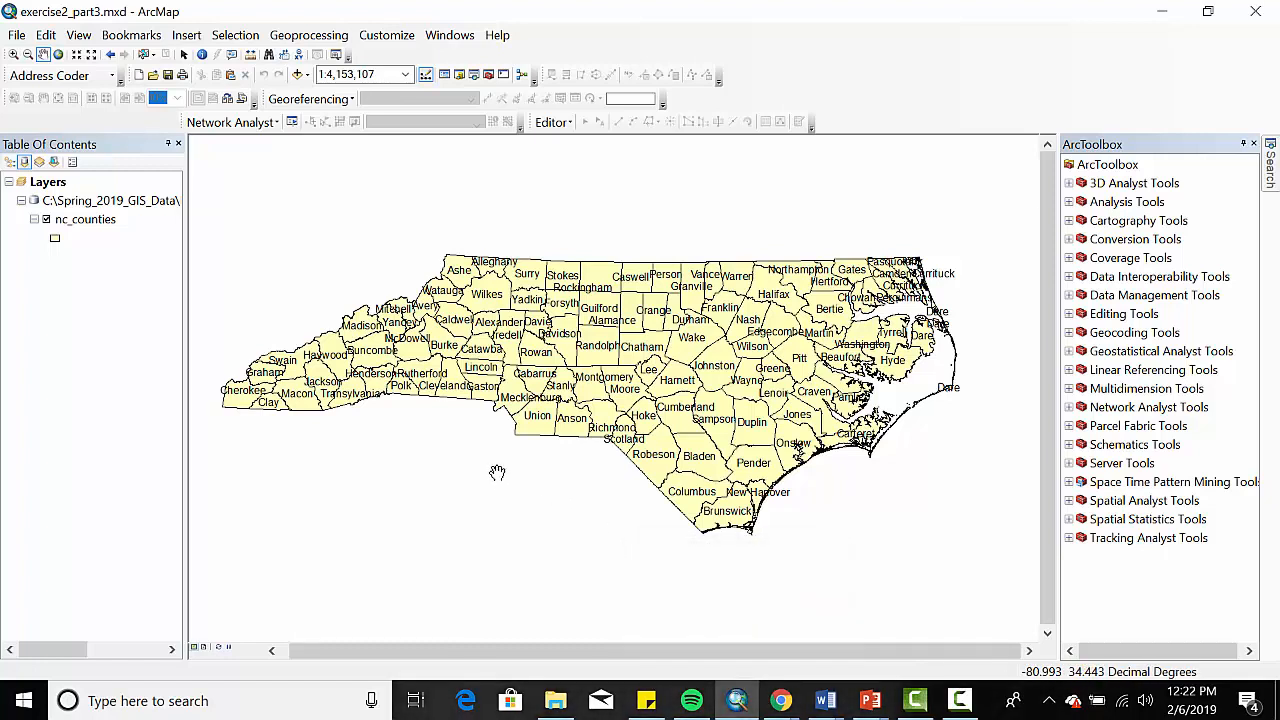
# - Return to EXERCISE 2.doc in Word and read Part 3 questions 5 to 10, including the map export instructions and answer space
pyautogui.moveTo(829, 705)
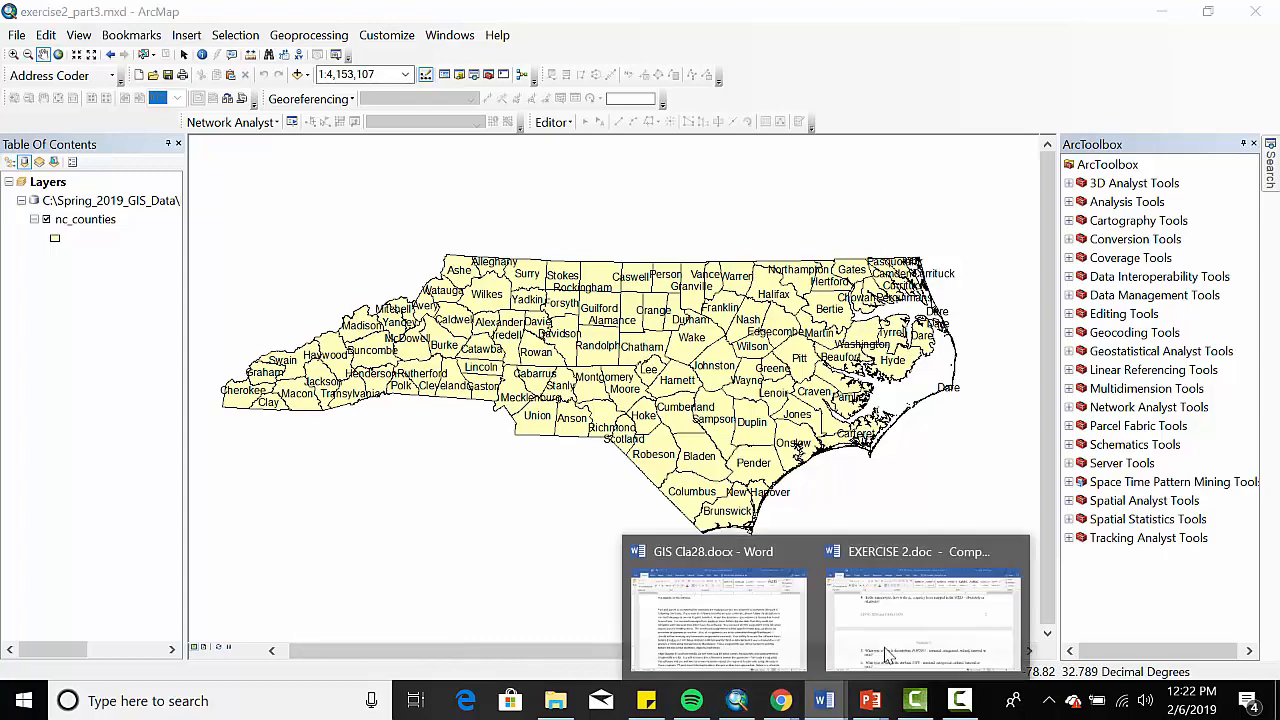
pyautogui.click(900, 612)
pyautogui.scroll(-2, 706, 524)
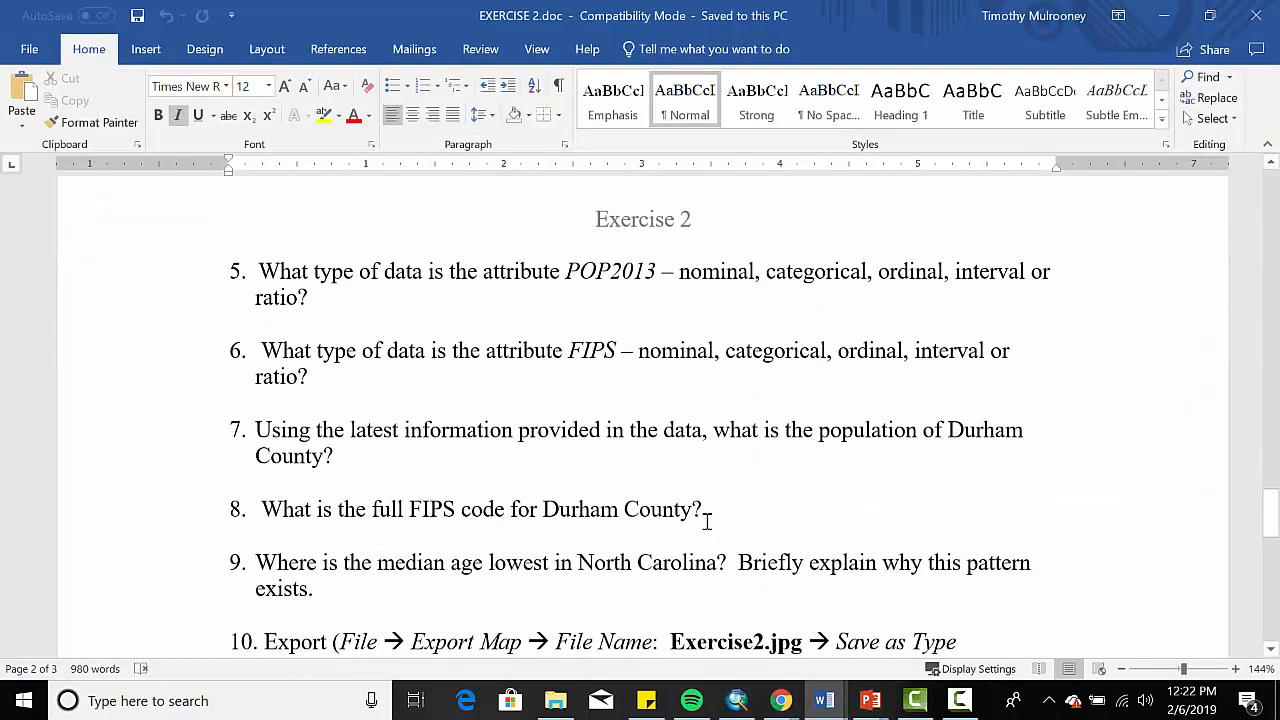
pyautogui.scroll(-2, 706, 516)
pyautogui.scroll(2, 706, 516)
pyautogui.scroll(-2, 754, 481)
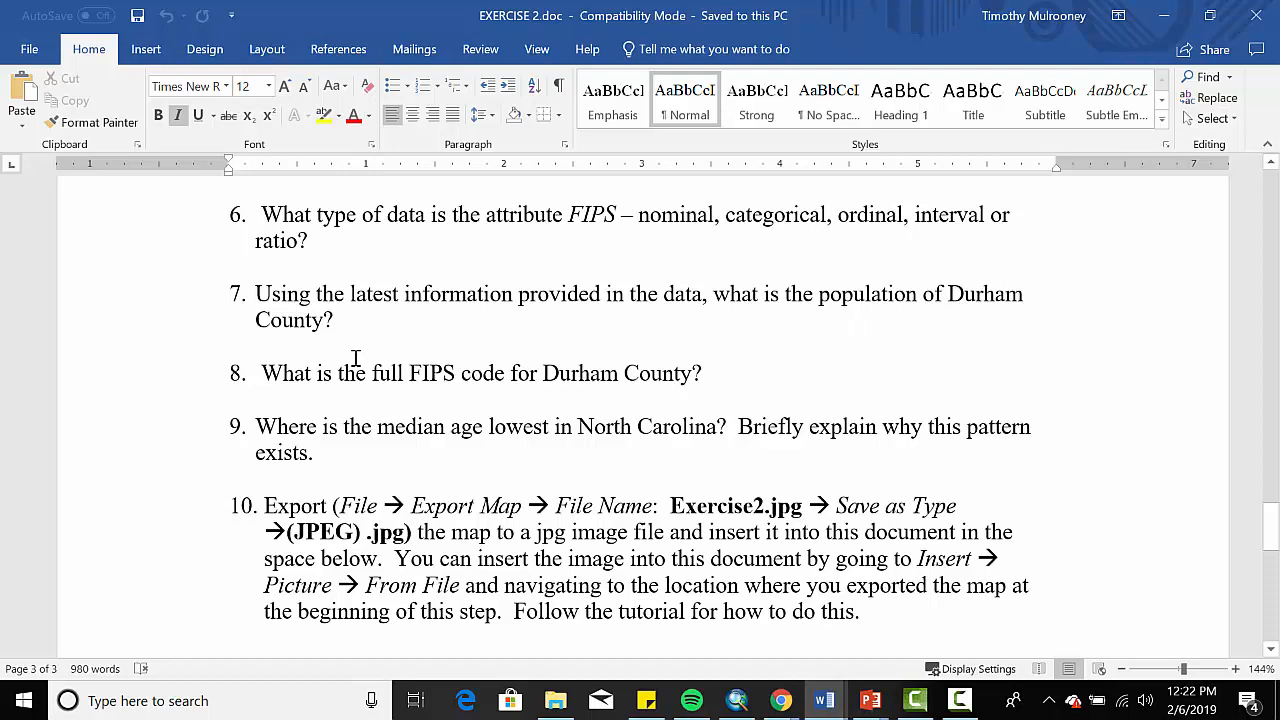
pyautogui.scroll(-2, 590, 494)
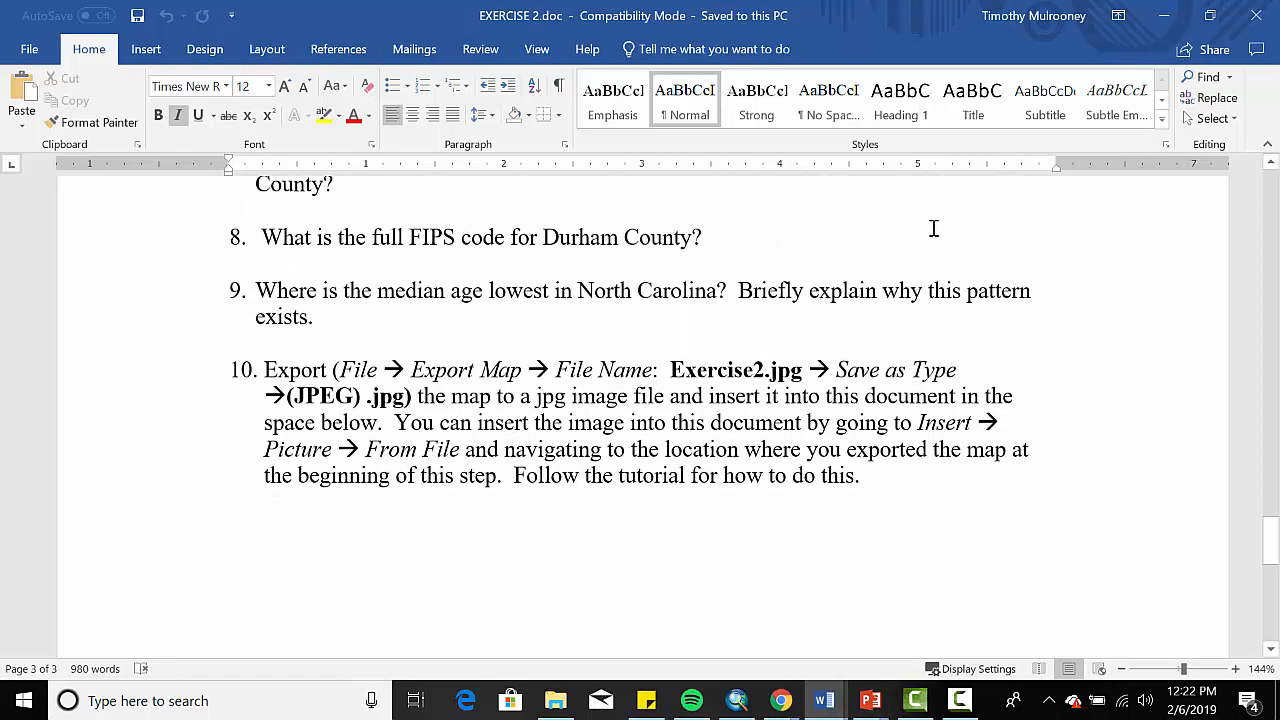
pyautogui.scroll(-4, 788, 418)
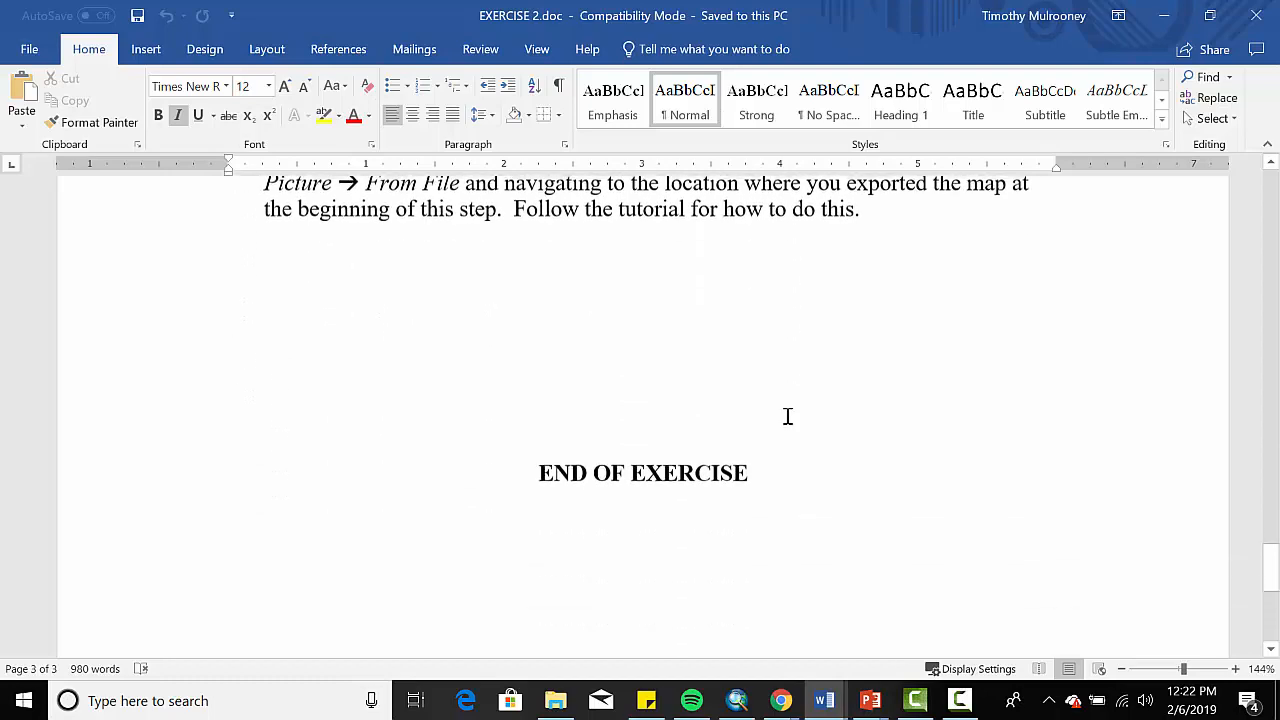
pyautogui.scroll(5, 786, 417)
pyautogui.scroll(-1, 787, 420)
pyautogui.scroll(-2, 786, 422)
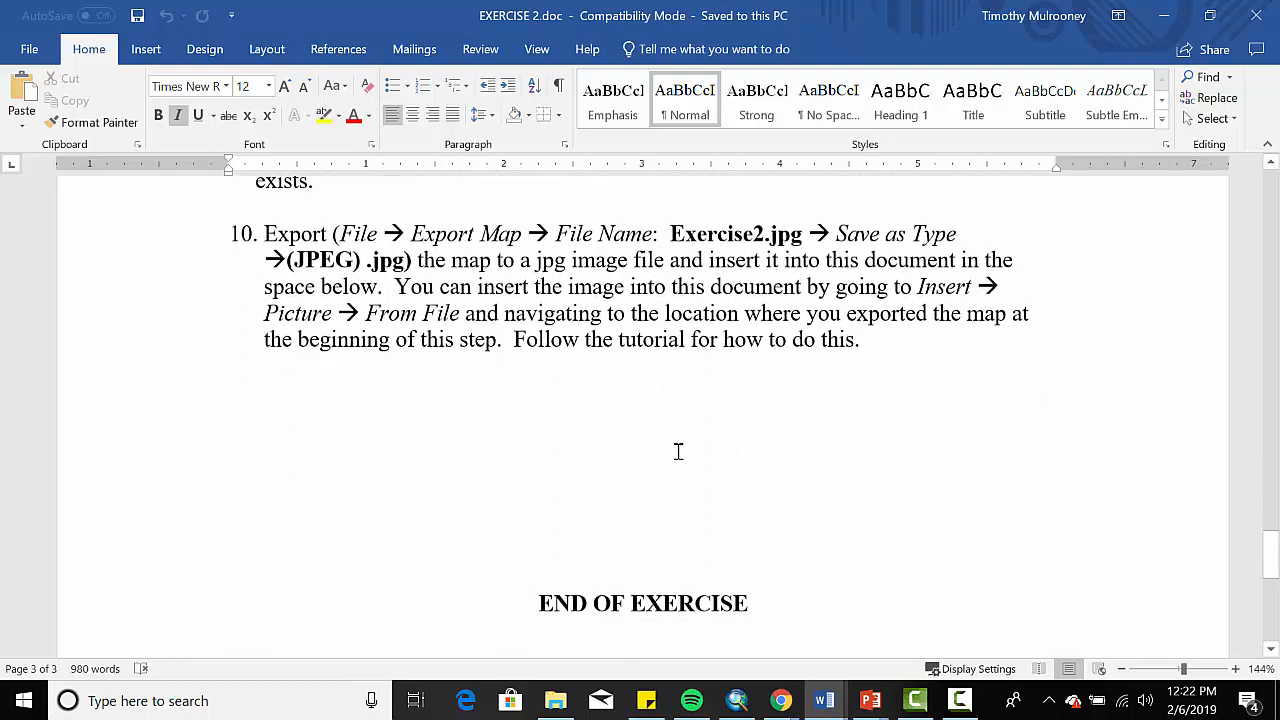
pyautogui.click(672, 450)
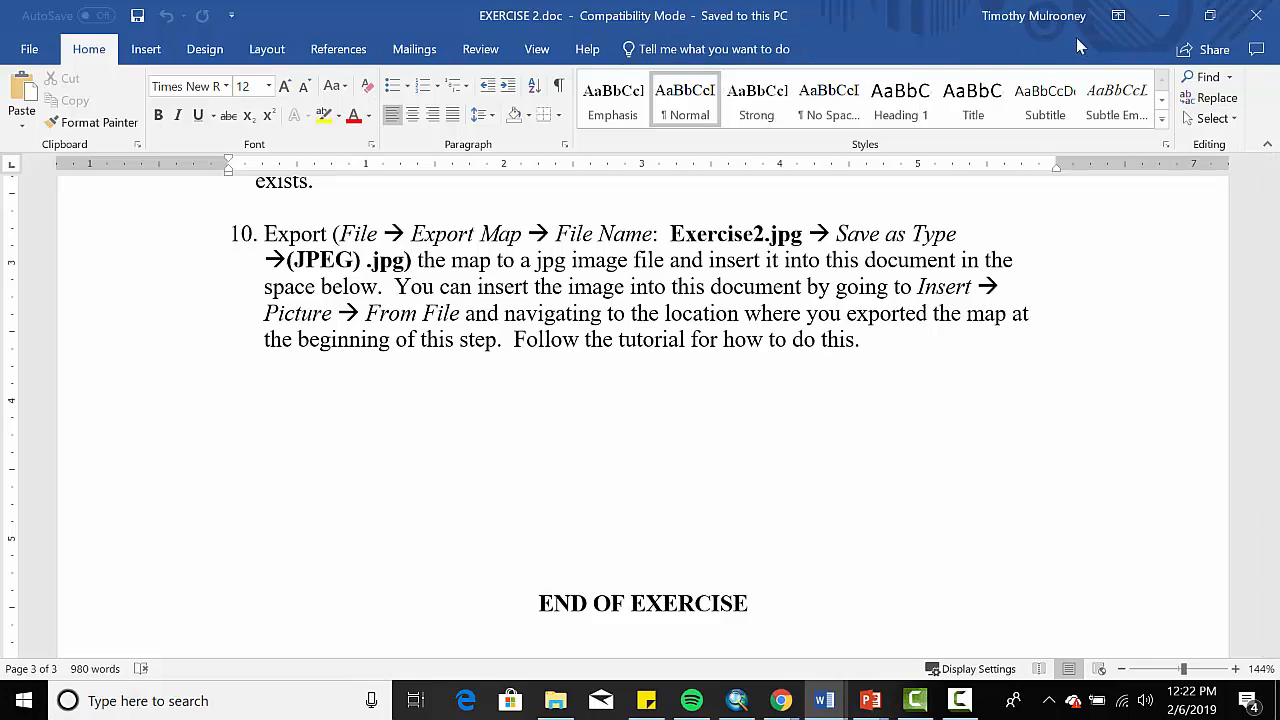
# - Switch back to ArcMap and open the symbology properties of the nc_counties layer
pyautogui.click(1163, 16)
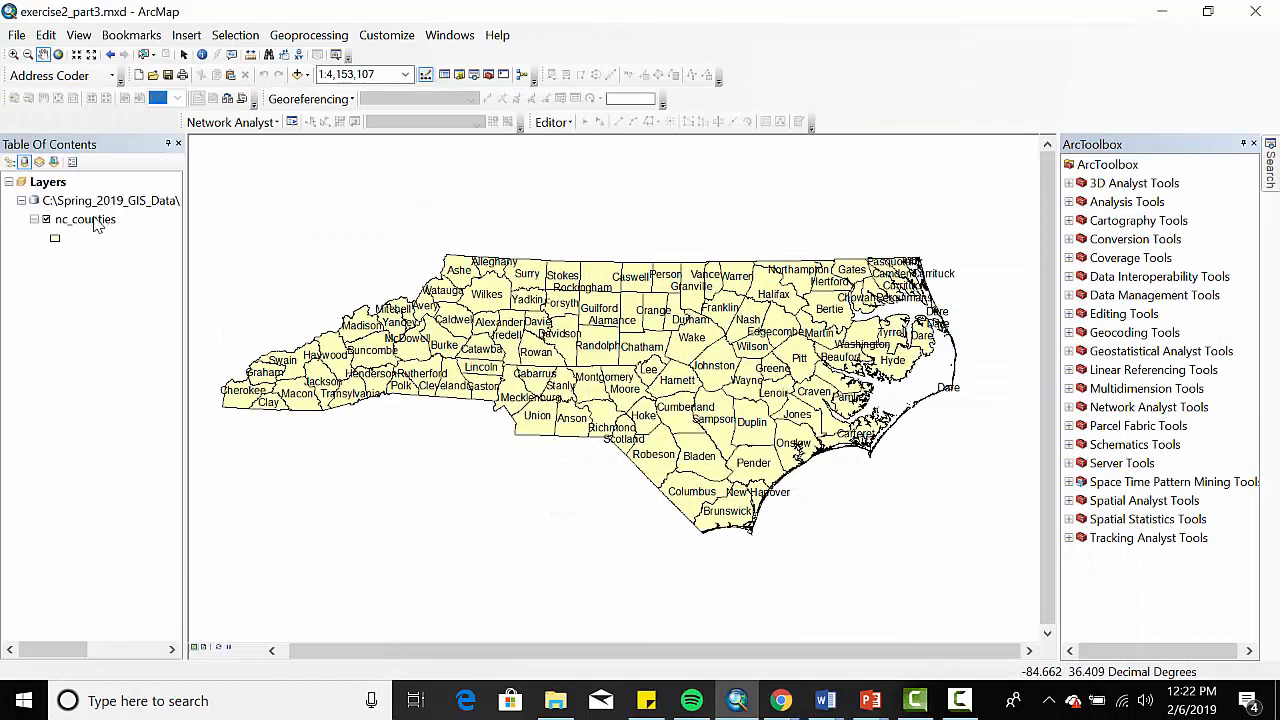
pyautogui.click(95, 221)
pyautogui.doubleClick(90, 220)
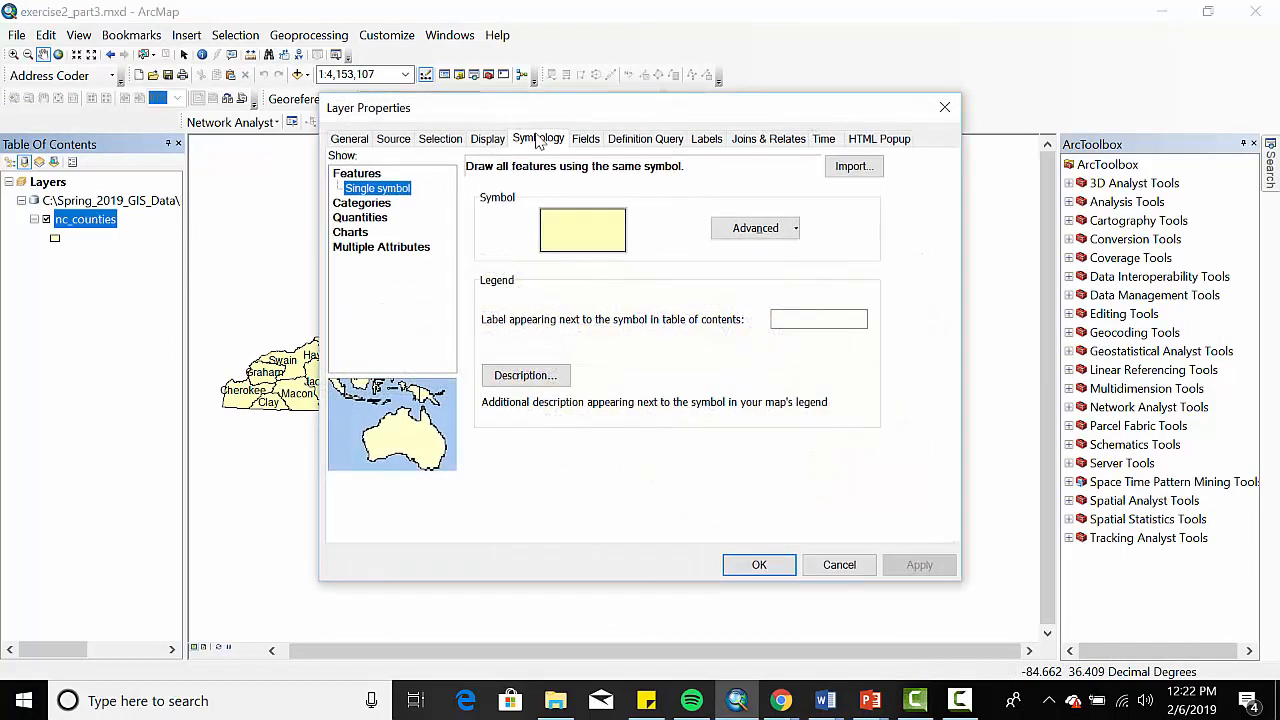
# - Set the layer's single symbol to the light Green fill and view the unique values category options
pyautogui.click(582, 230)
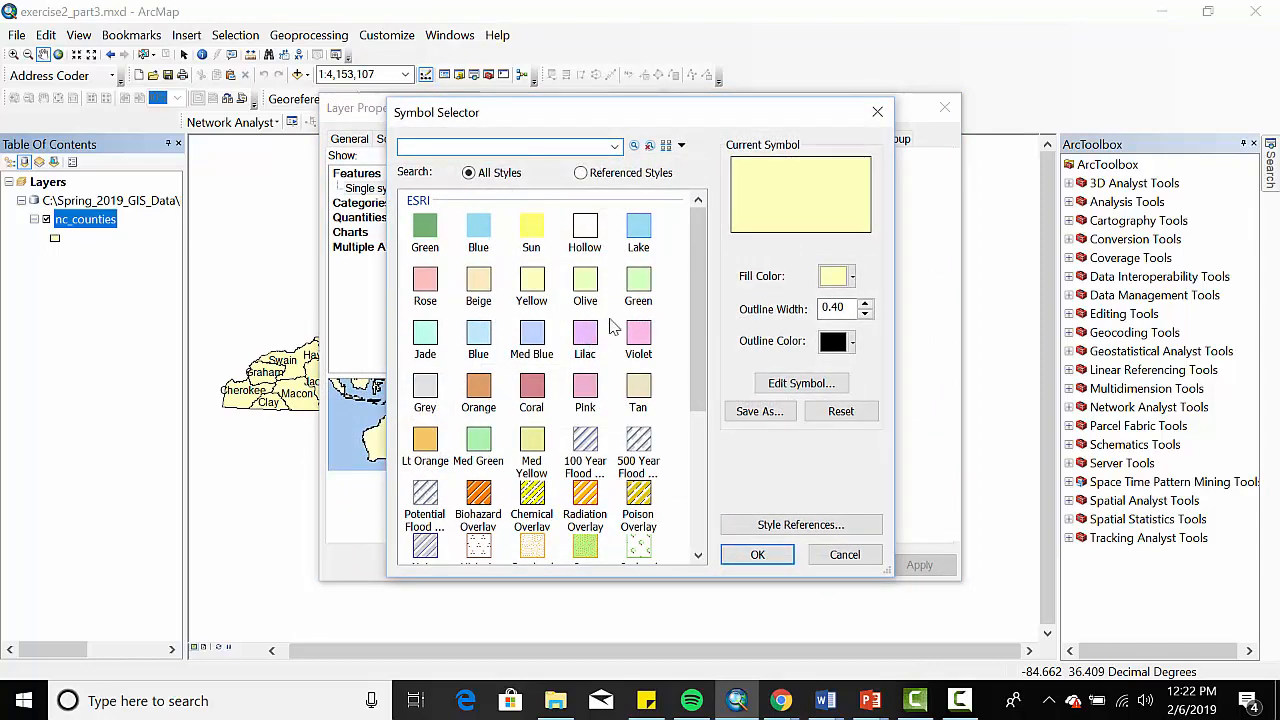
pyautogui.click(638, 283)
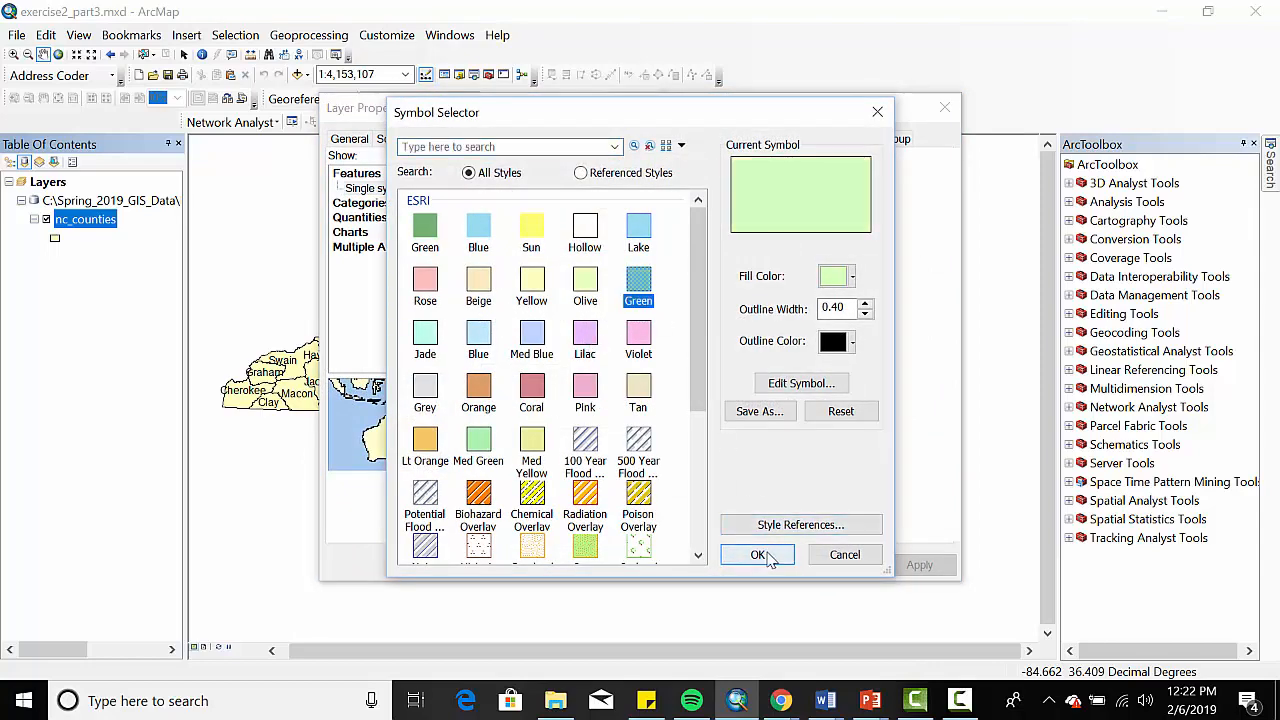
pyautogui.click(762, 556)
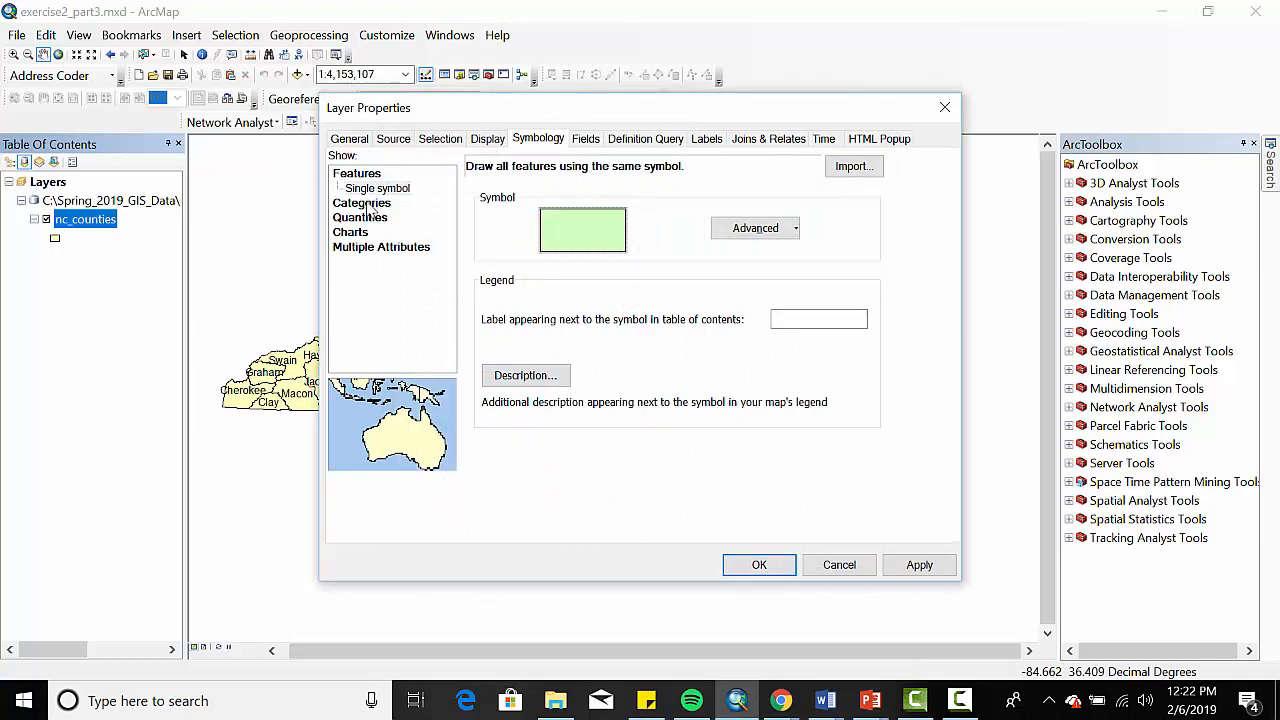
pyautogui.click(368, 203)
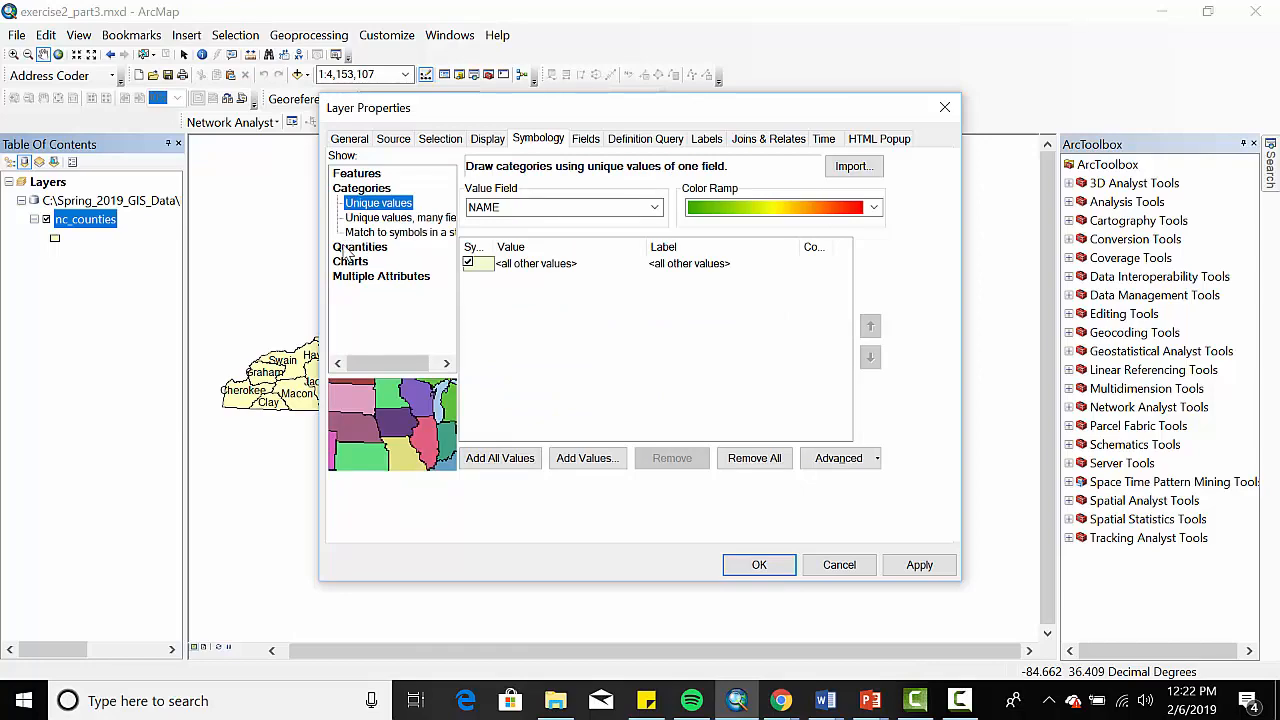
# - Check question 10 in the exercise document and symbolize nc_counties with graduated colors using the MED_AGE field
pyautogui.click(355, 247)
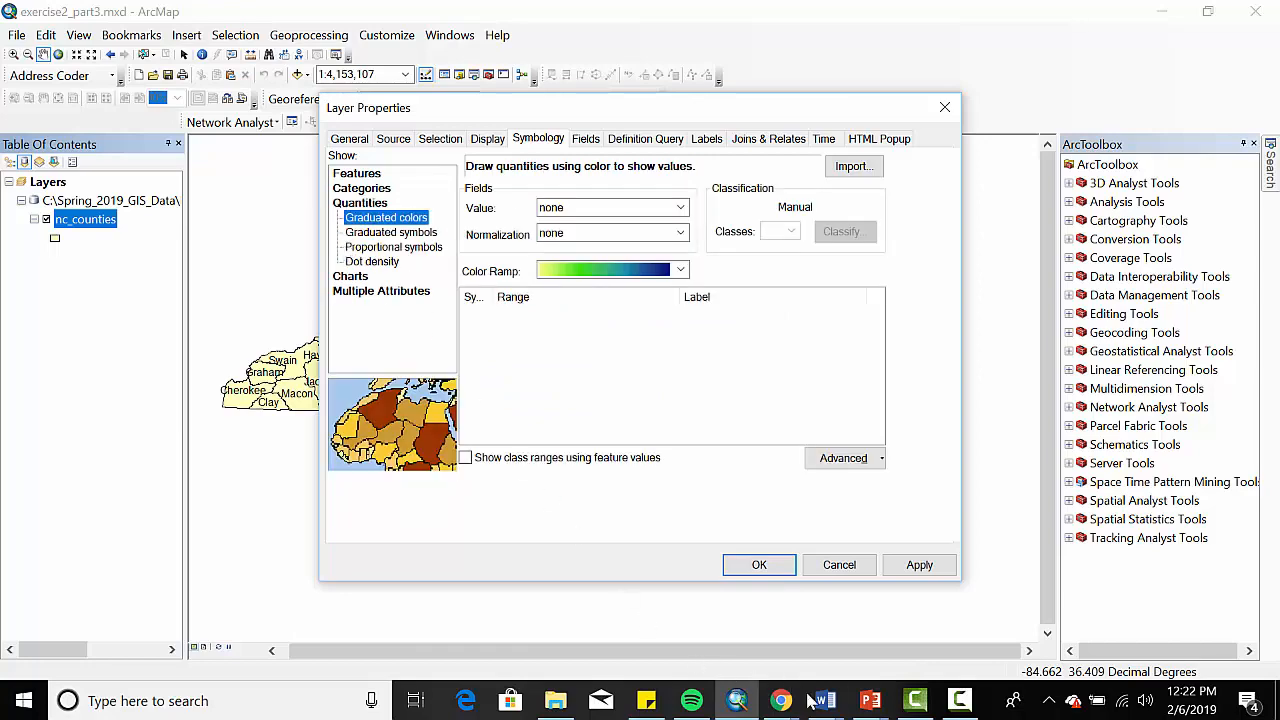
pyautogui.moveTo(820, 700)
pyautogui.click(895, 557)
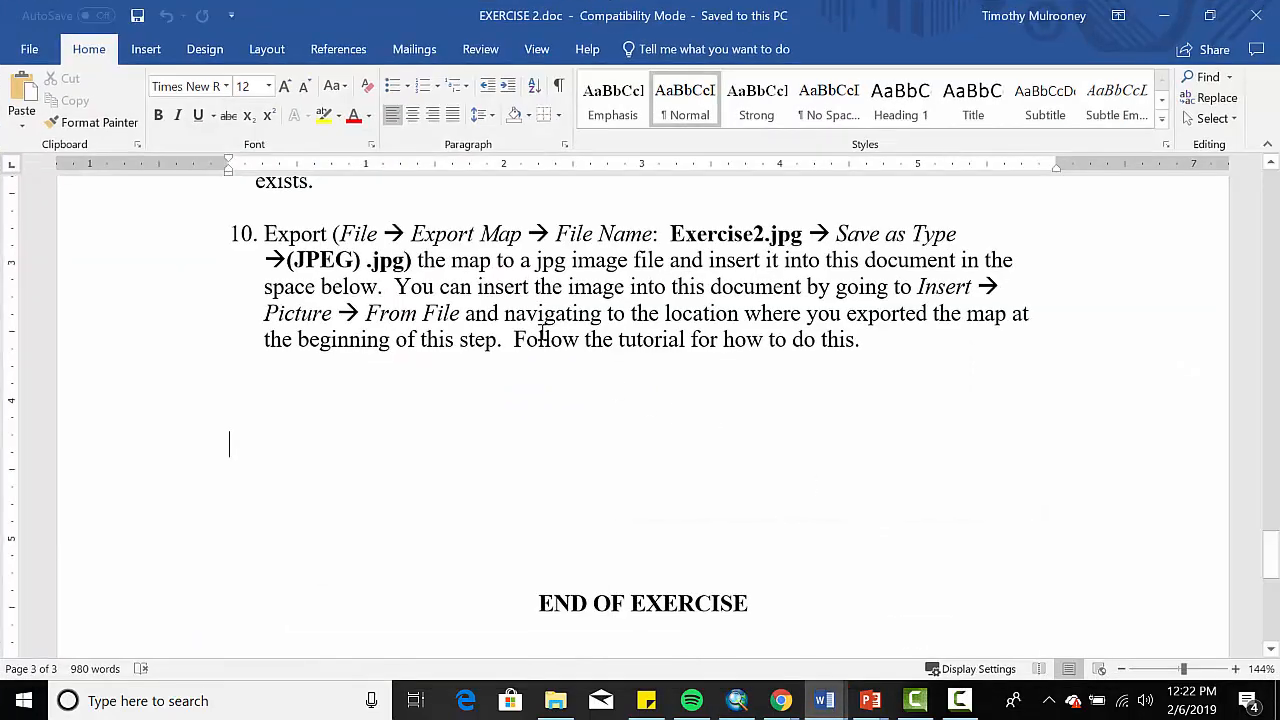
pyautogui.scroll(1, 560, 320)
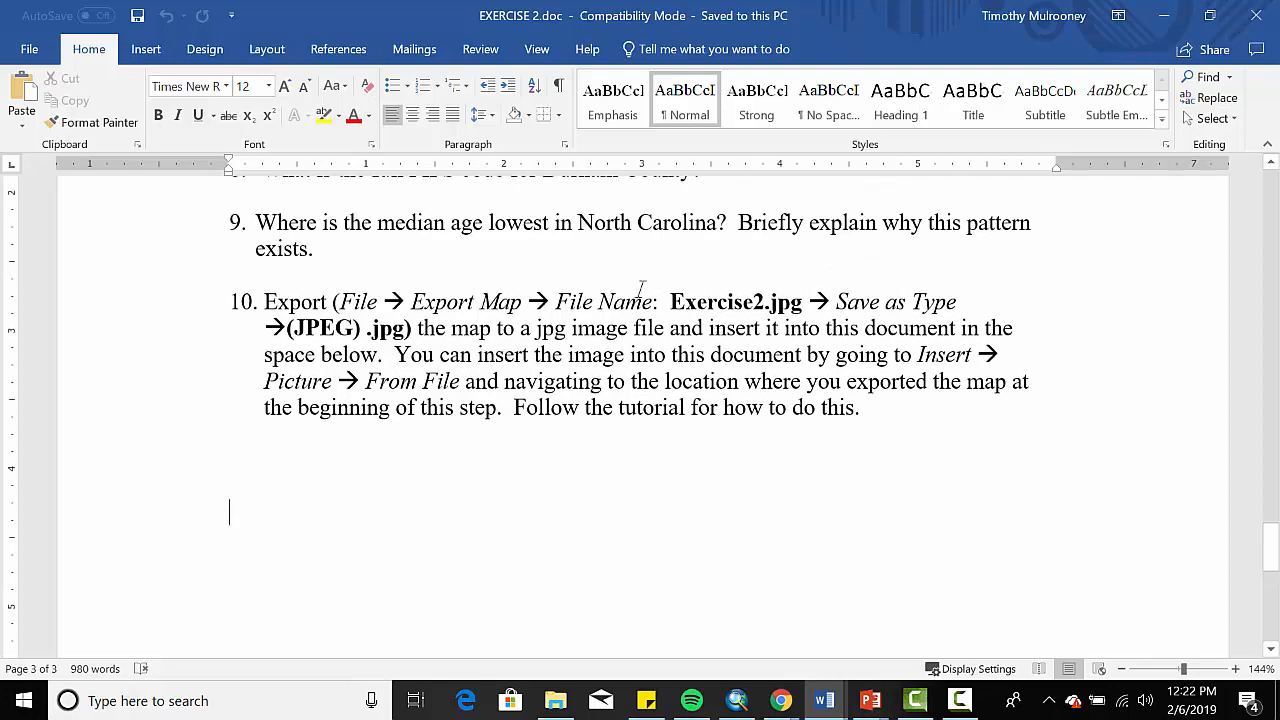
pyautogui.click(1164, 22)
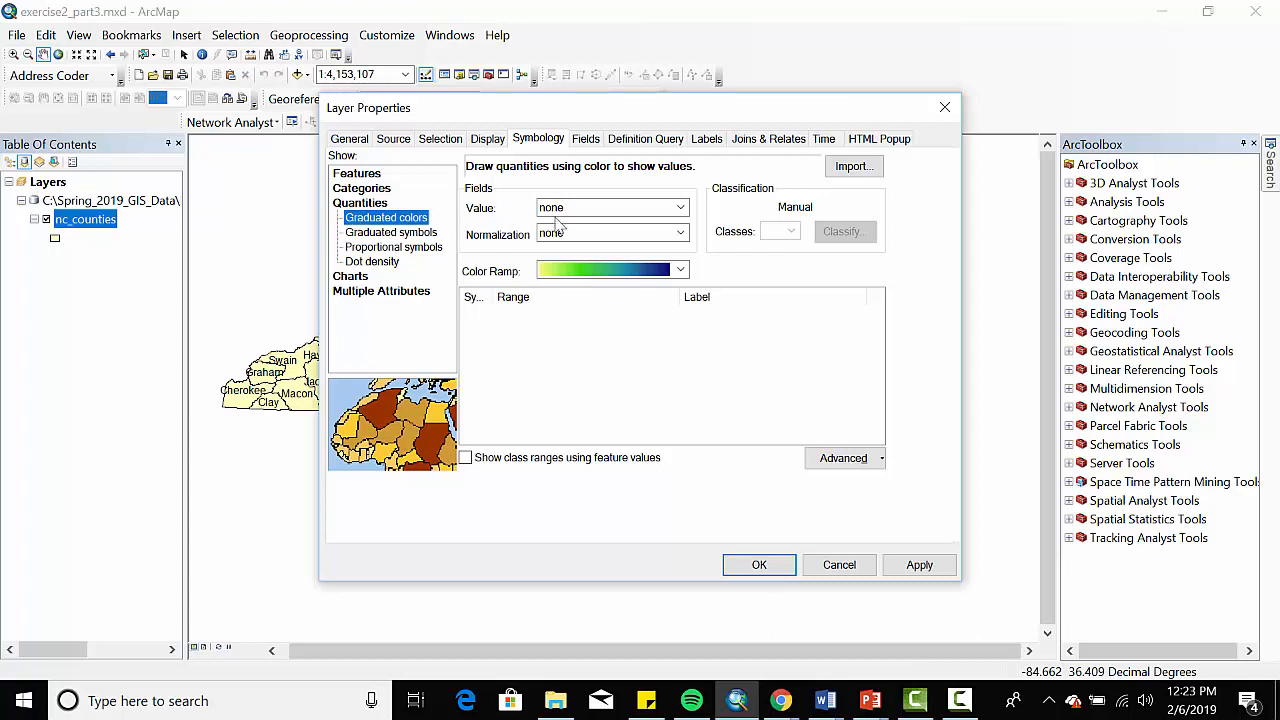
pyautogui.click(680, 208)
pyautogui.moveTo(684, 268); pyautogui.dragTo(663, 357)
pyautogui.click(605, 360)
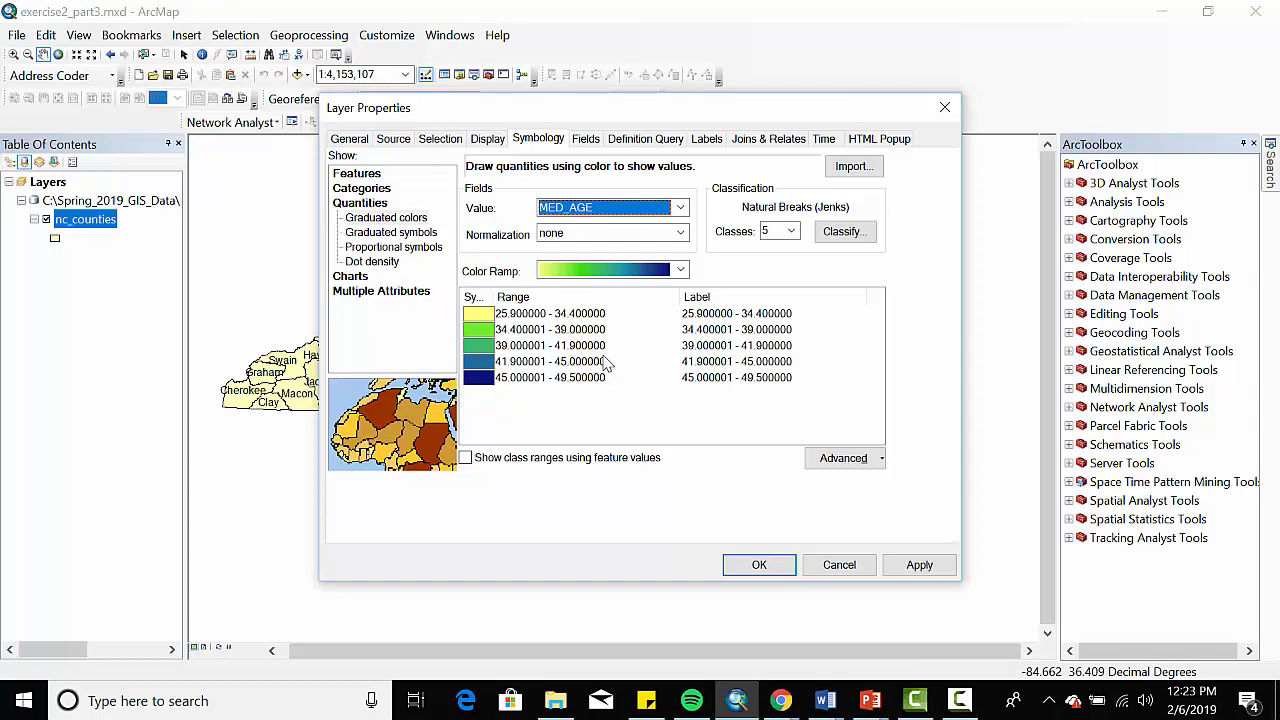
# - Review the Natural Breaks (Jenks) classification settings, statistics and break values for the MED_AGE field
pyautogui.click(845, 234)
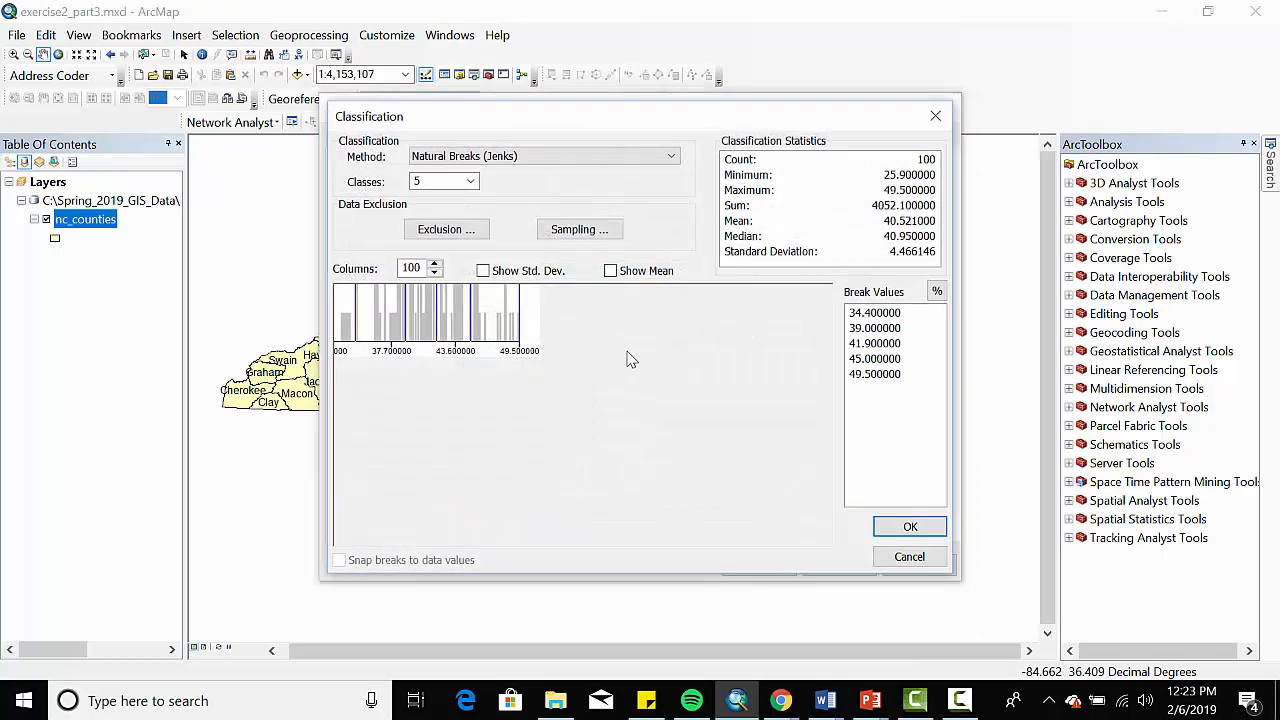
pyautogui.click(903, 527)
pyautogui.click(845, 232)
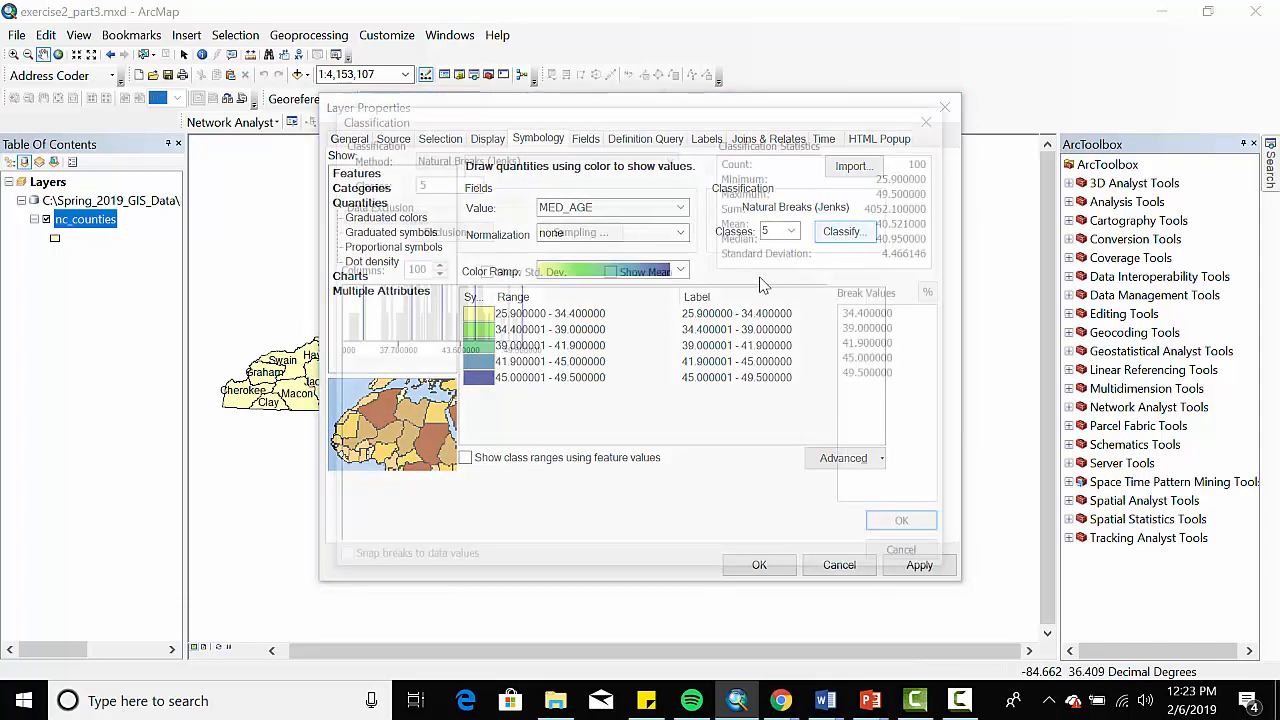
pyautogui.click(909, 556)
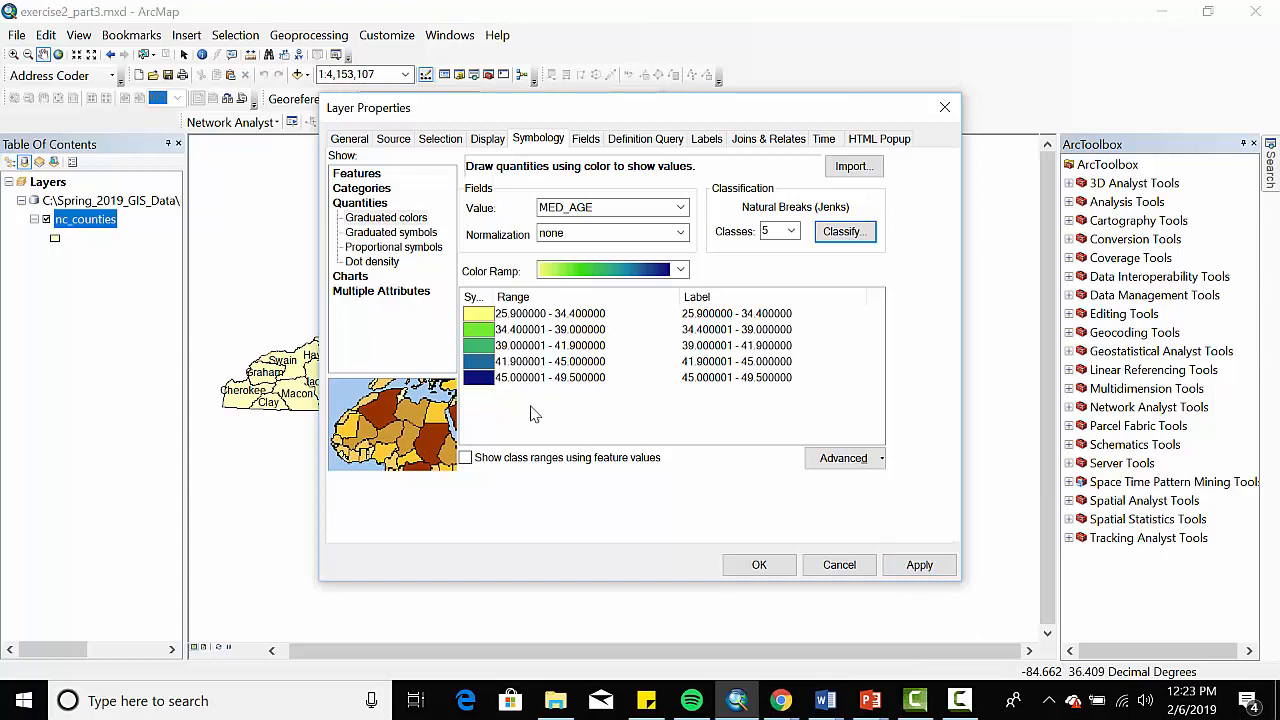
# - Try the light-to-dark red color ramp, return to the yellow-green-dark blue ramp, and apply the graduated colors to nc_counties
pyautogui.click(680, 270)
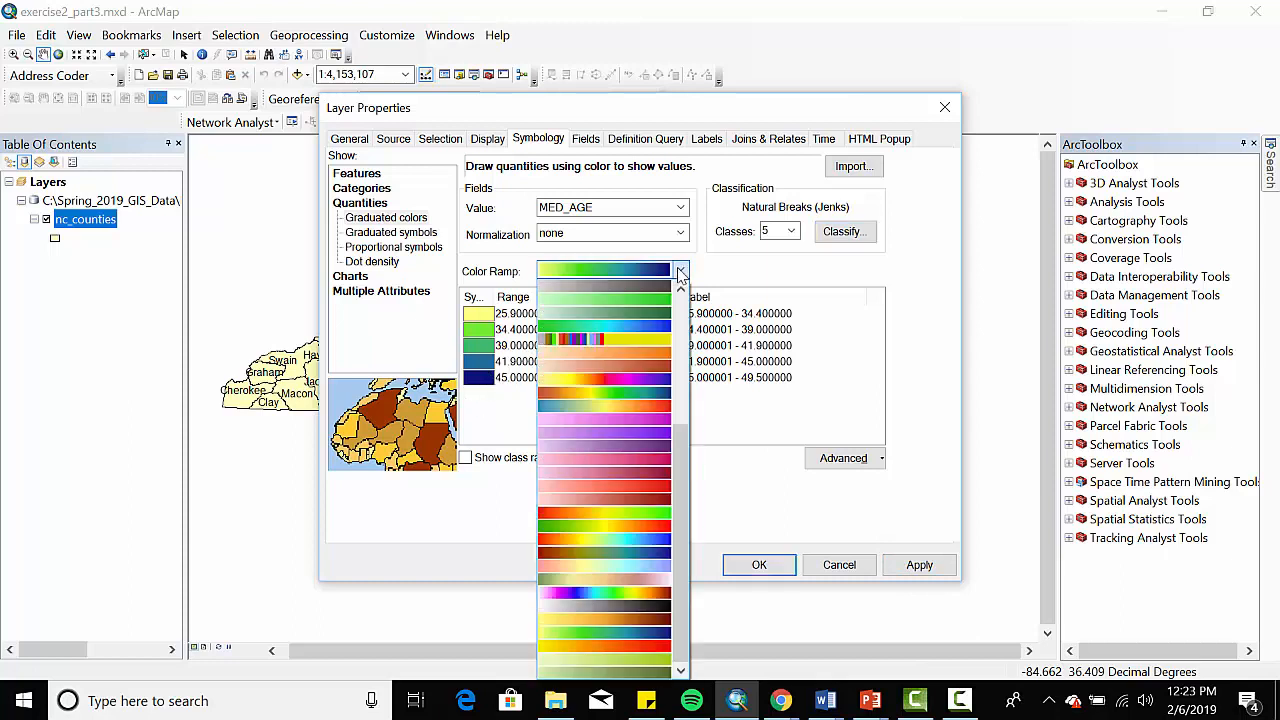
pyautogui.click(631, 360)
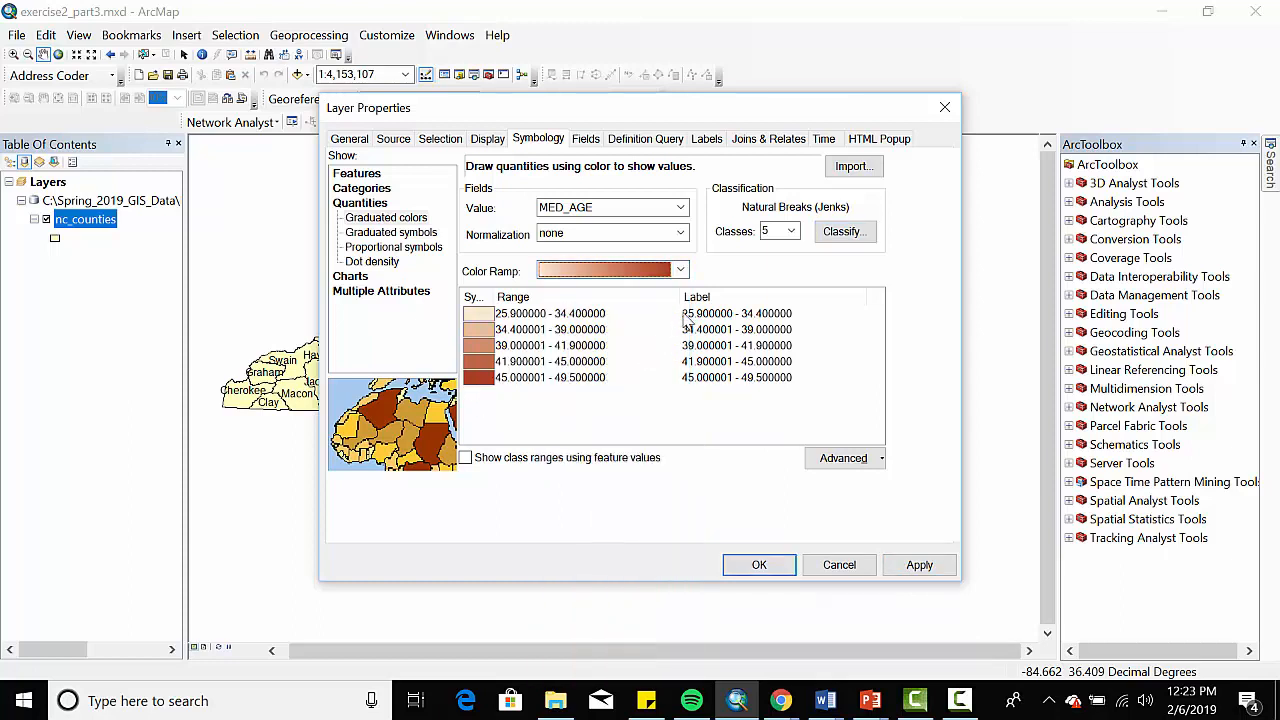
pyautogui.click(680, 270)
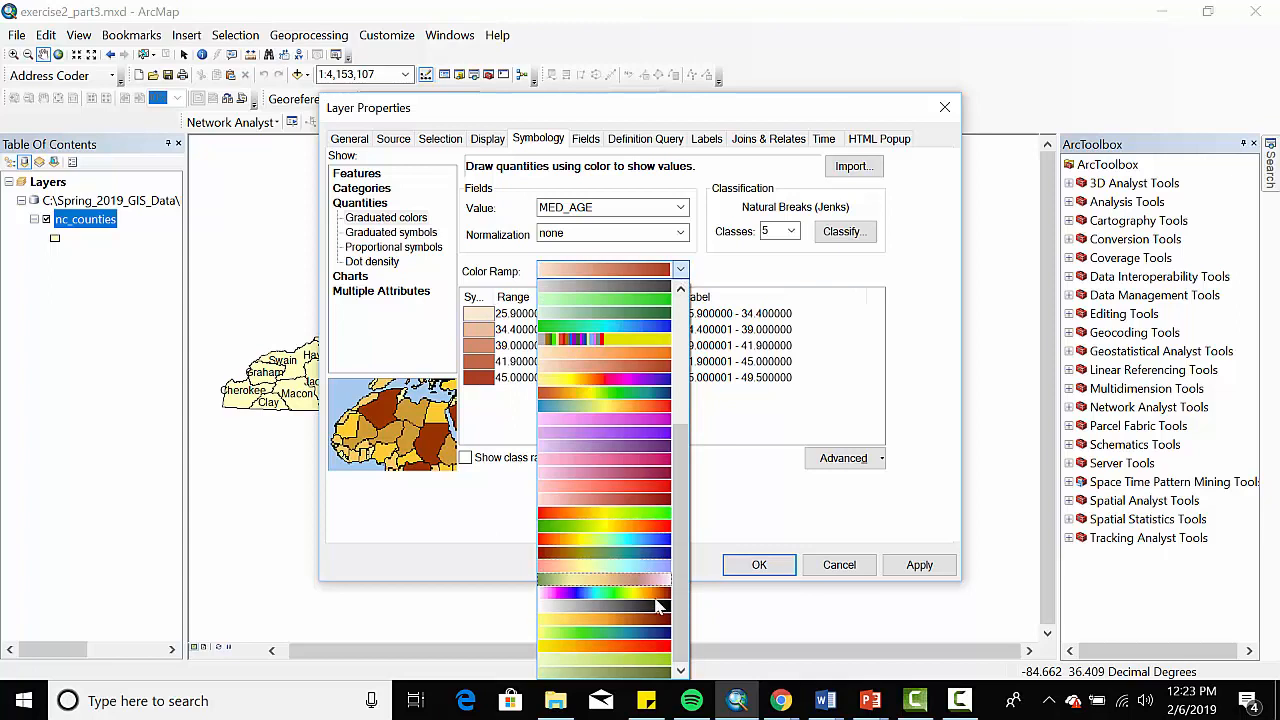
pyautogui.click(652, 634)
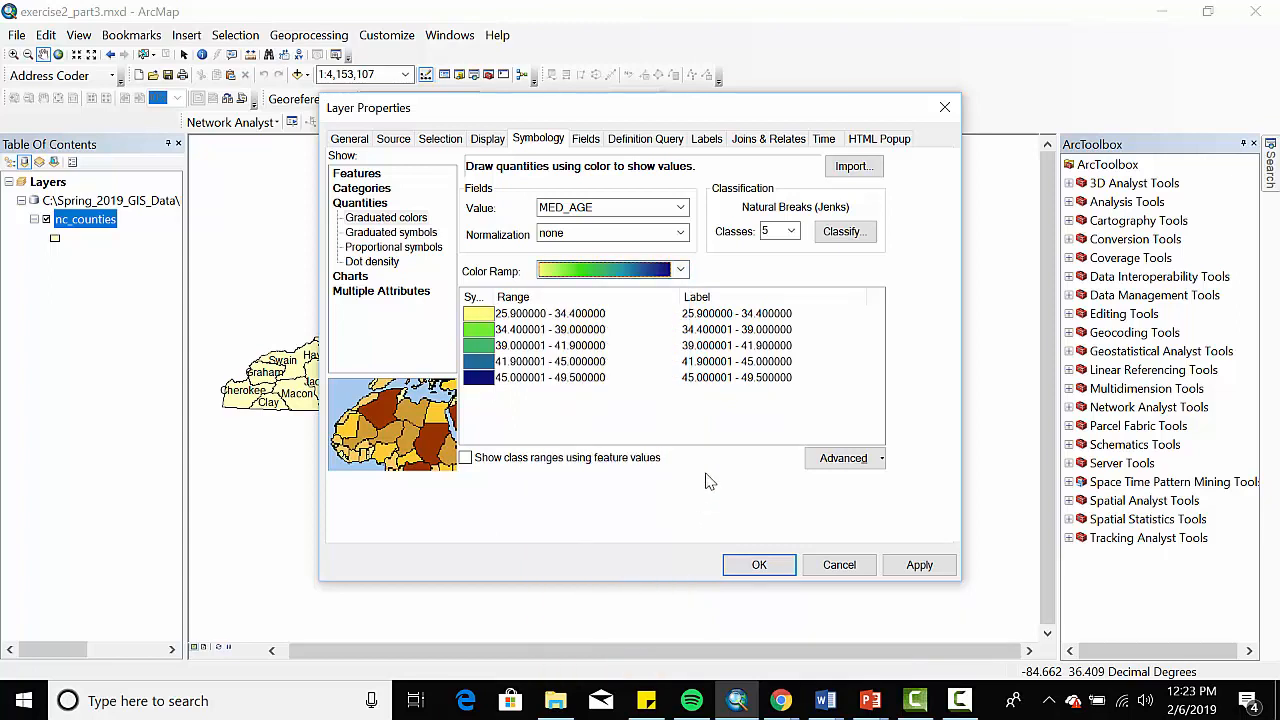
pyautogui.click(760, 565)
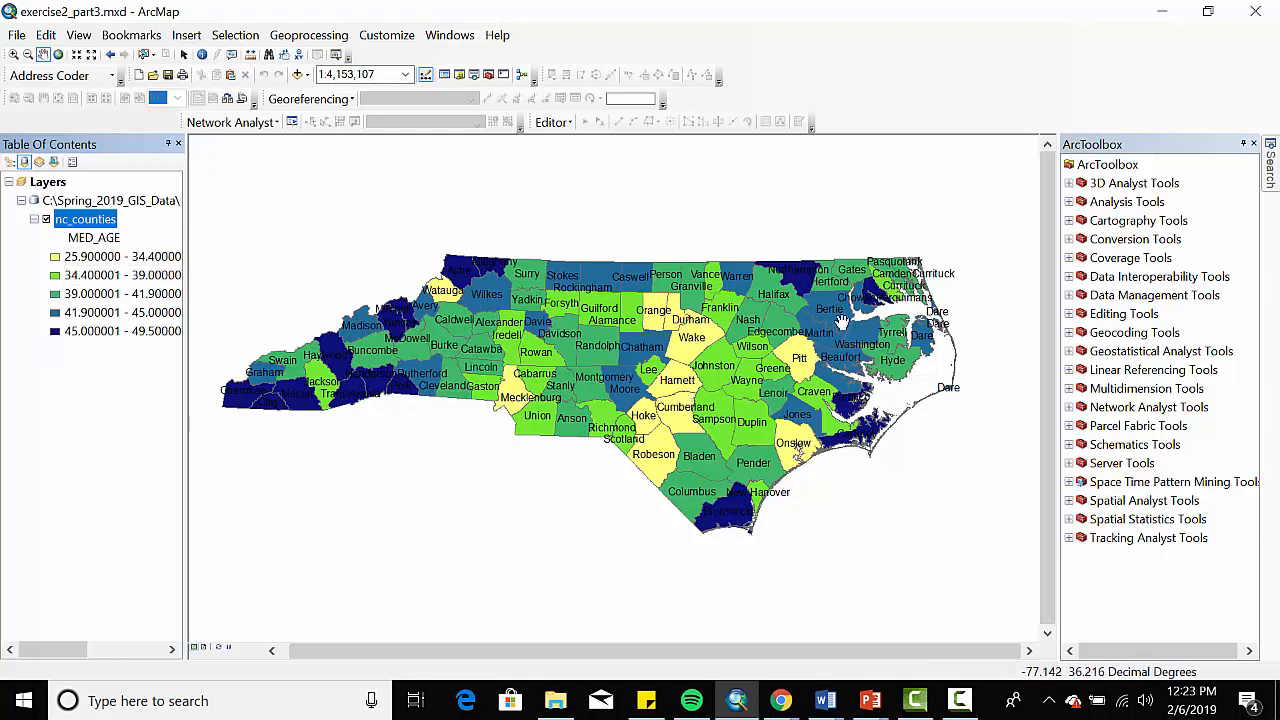
# - Format the nc_counties class labels as numbers with 1 decimal place and apply the change to the layer
pyautogui.doubleClick(92, 219)
pyautogui.rightClick(727, 305)
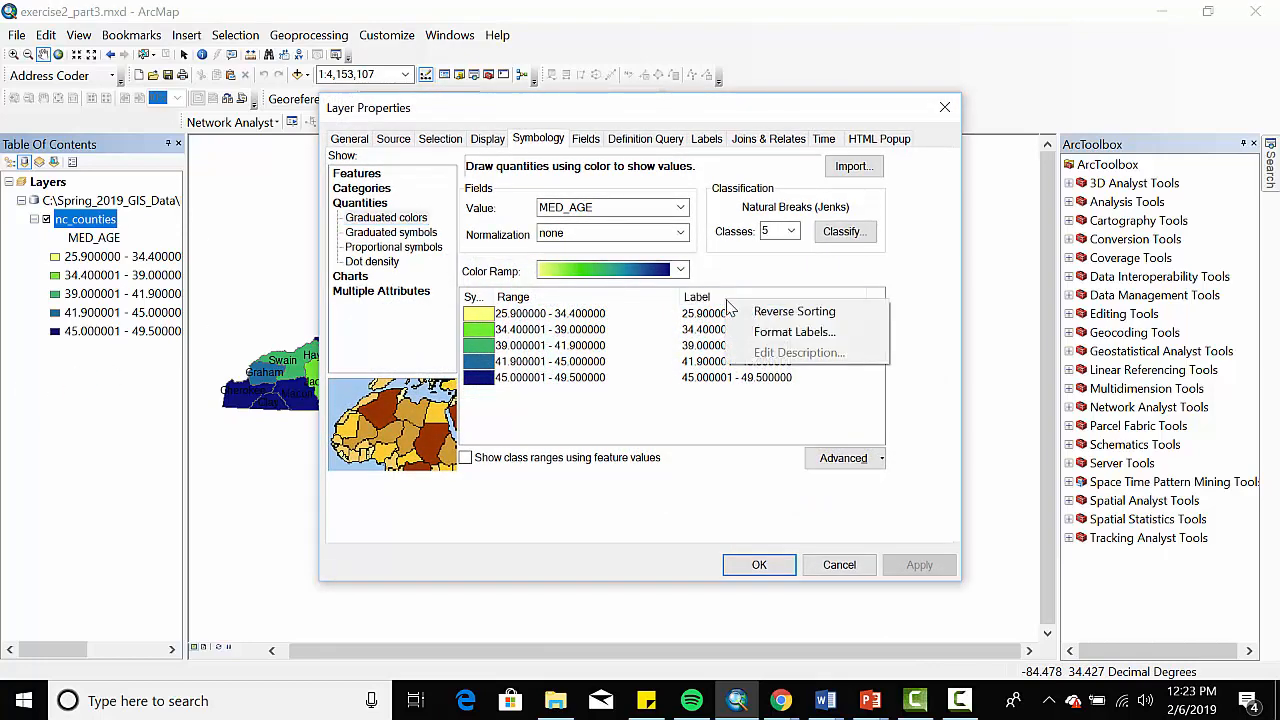
pyautogui.click(792, 333)
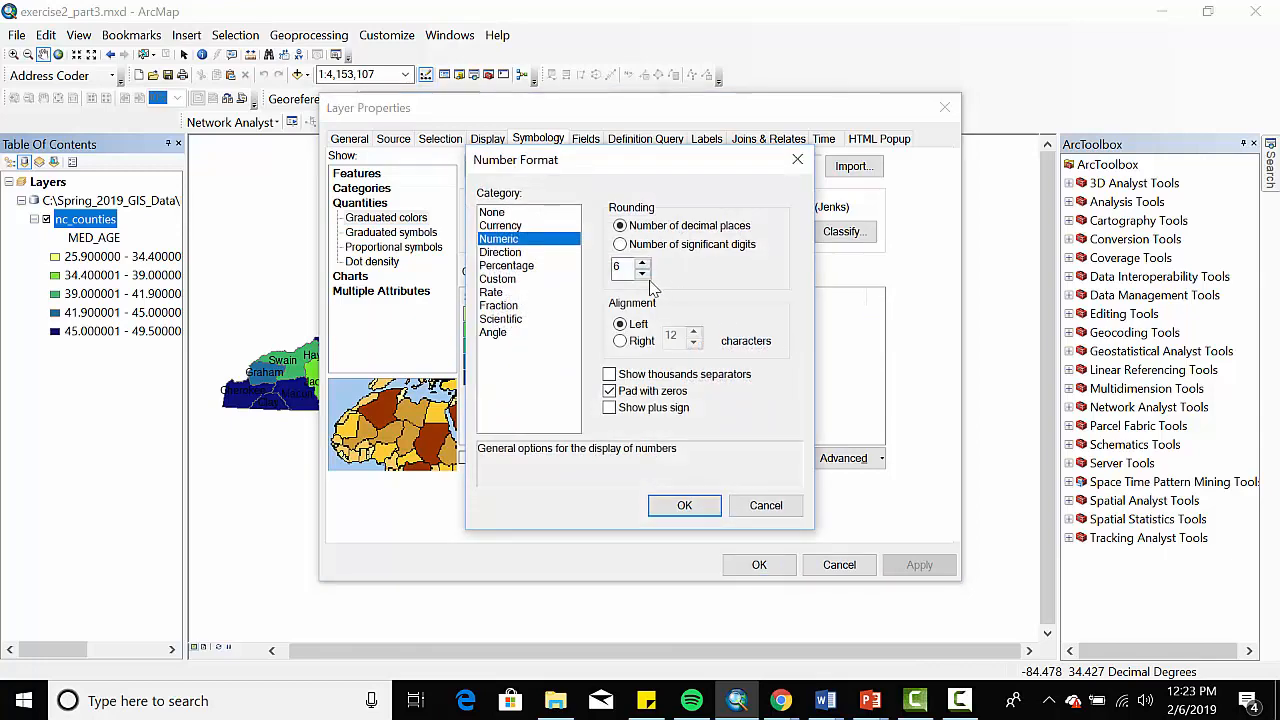
pyautogui.doubleClick(622, 266)
pyautogui.write('1')
pyautogui.click(684, 505)
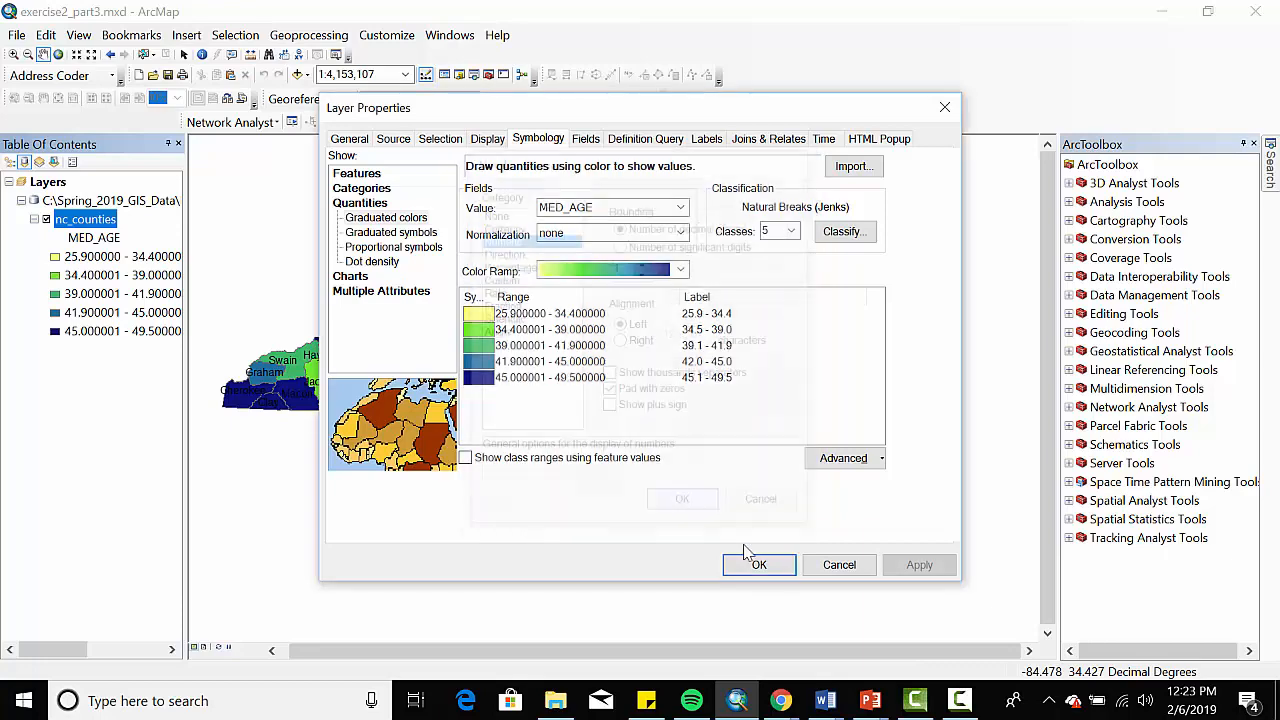
pyautogui.click(759, 565)
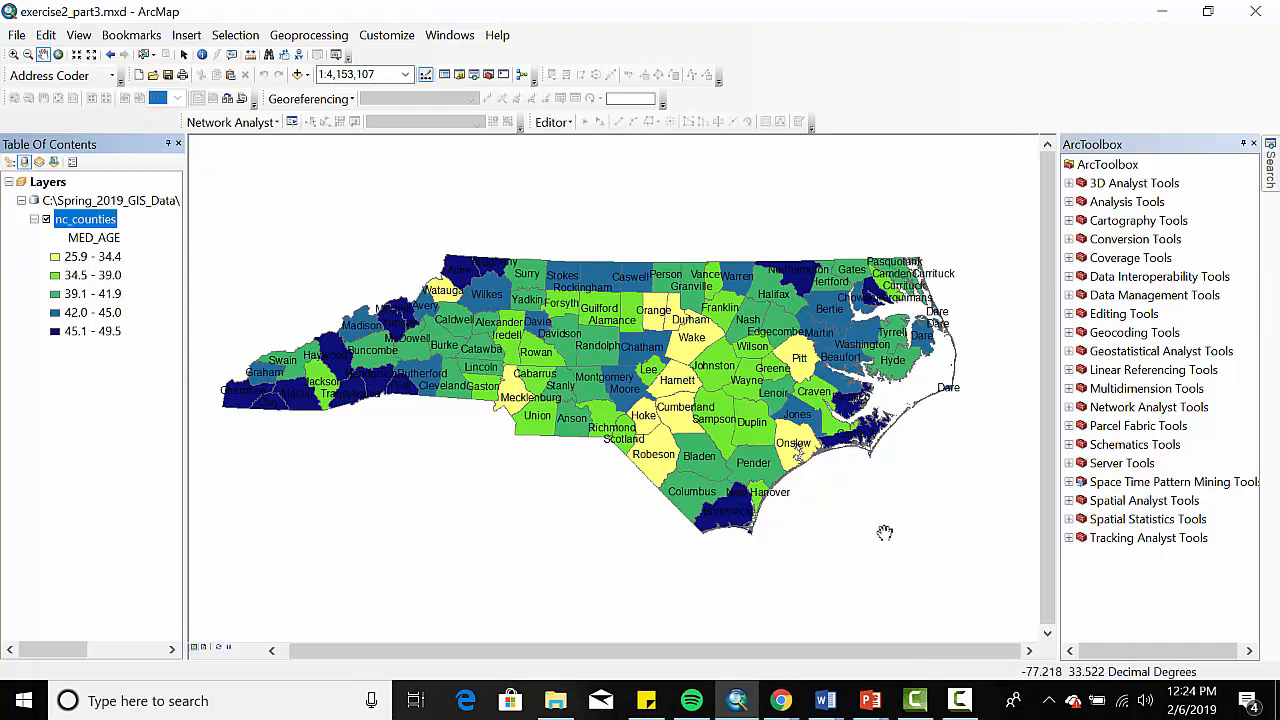
# - Check the question 10 map export instructions in EXERCISE 2.doc in Word, and return to ArcMap
pyautogui.click(825, 700)
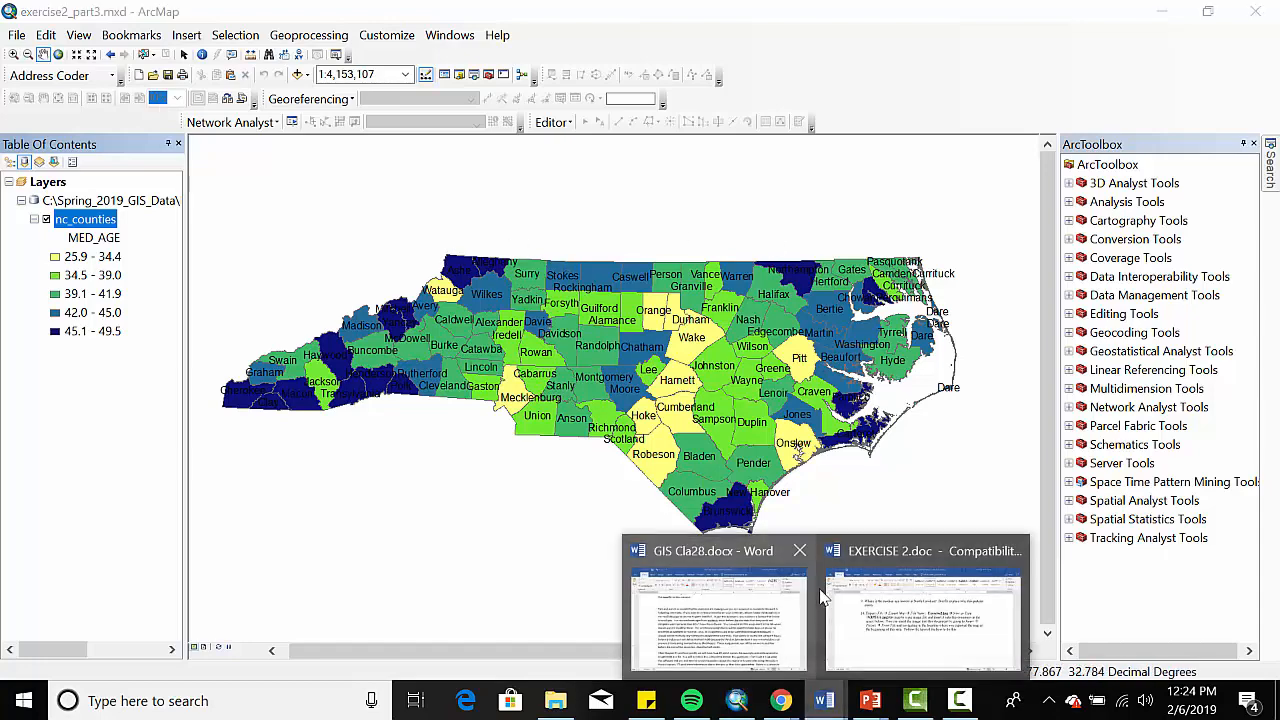
pyautogui.click(930, 556)
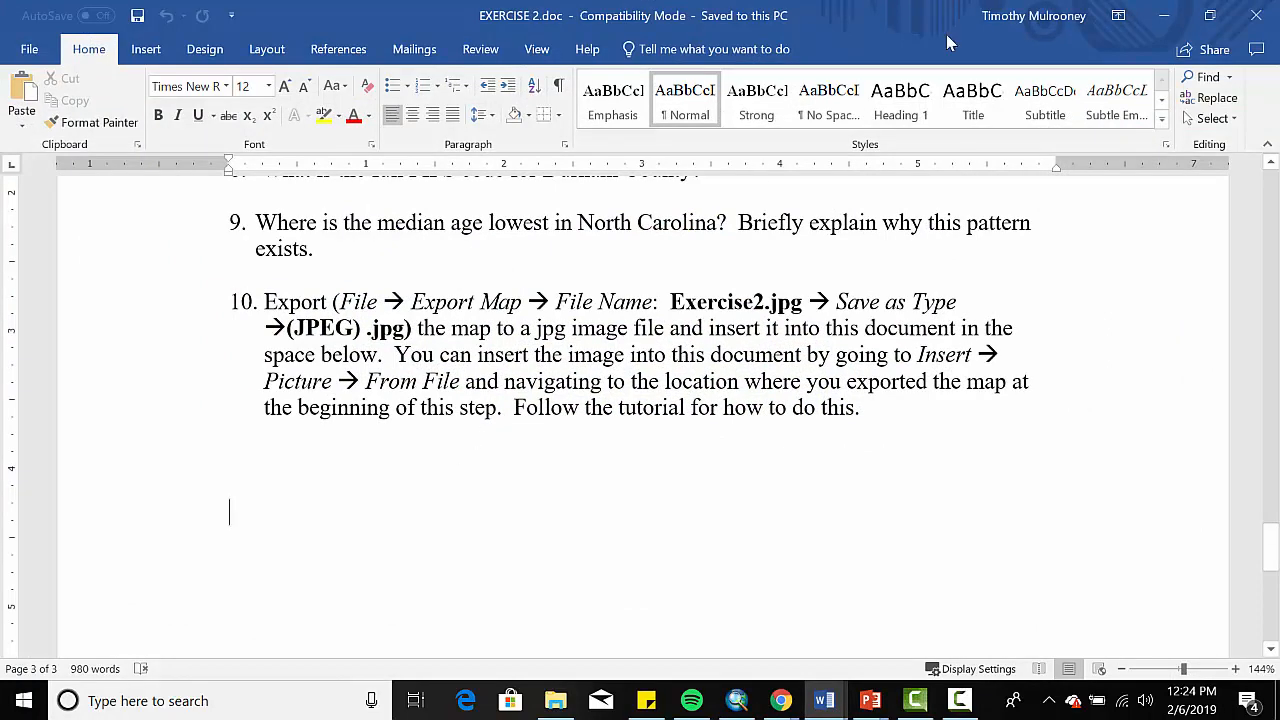
pyautogui.click(1163, 15)
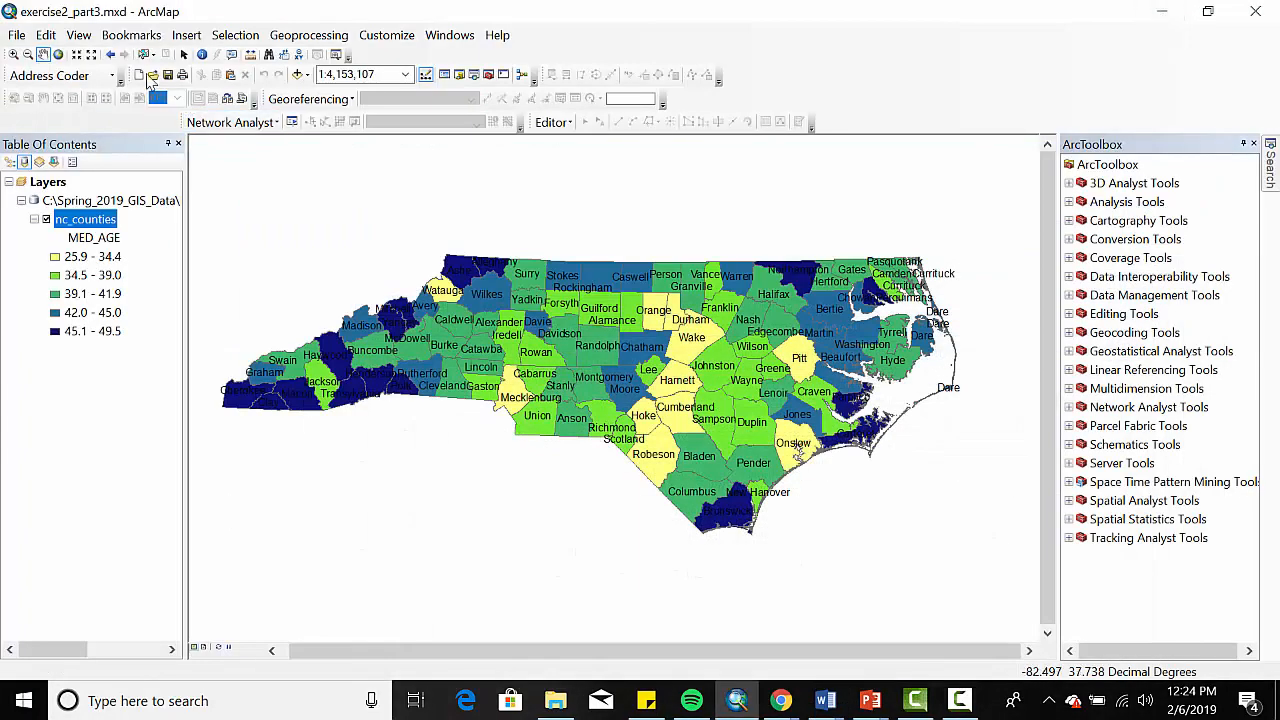
# - Start exporting the map, review the available image formats, and keep JPEG (*.jpg) as the file type
pyautogui.click(17, 35)
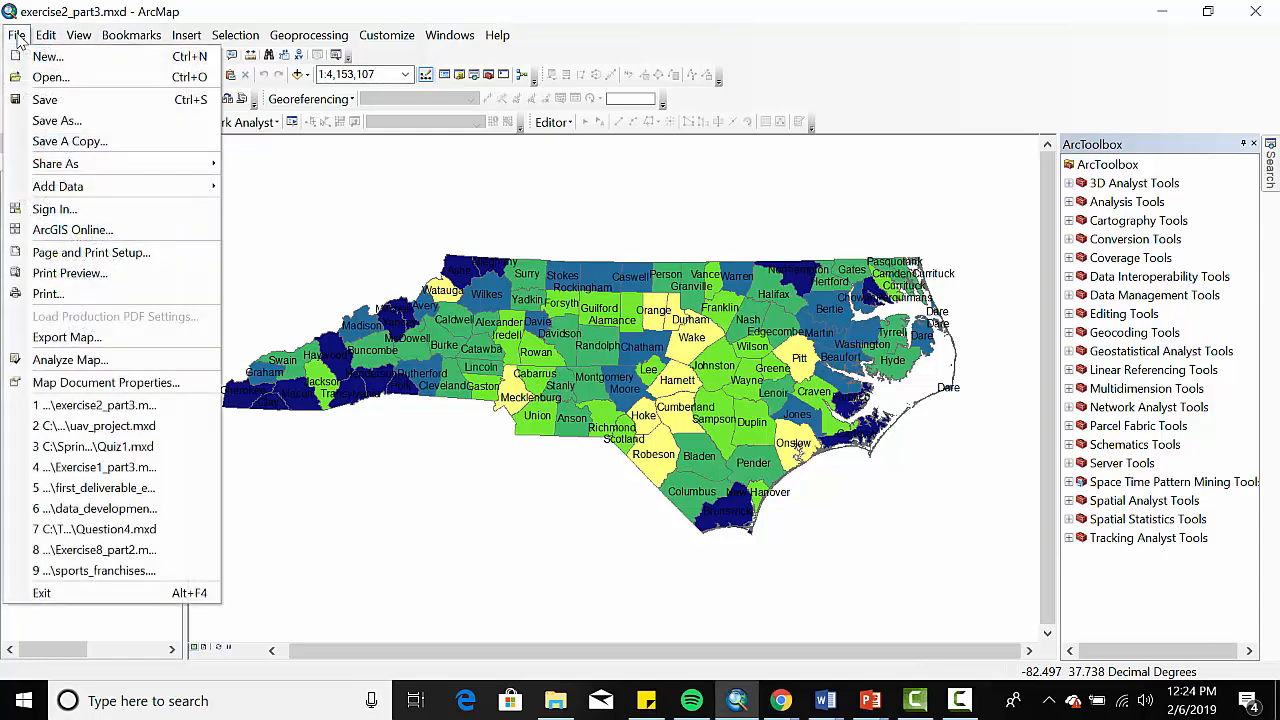
pyautogui.click(91, 341)
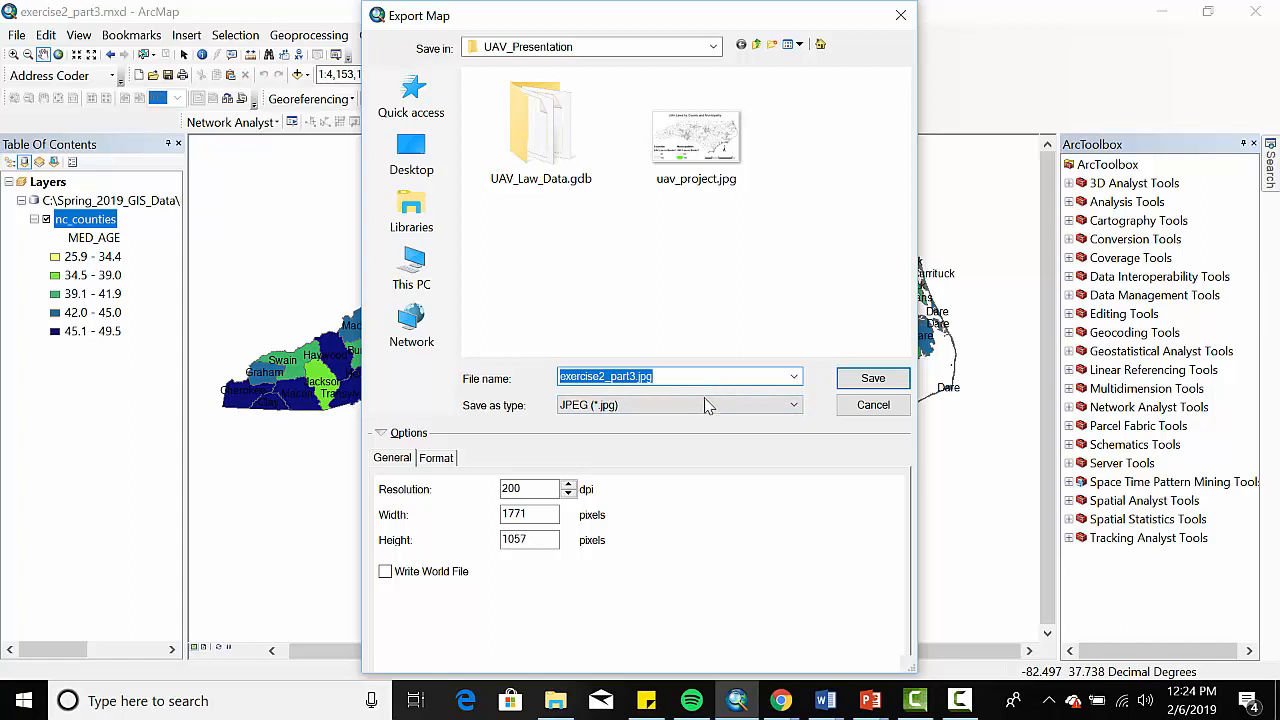
pyautogui.click(640, 408)
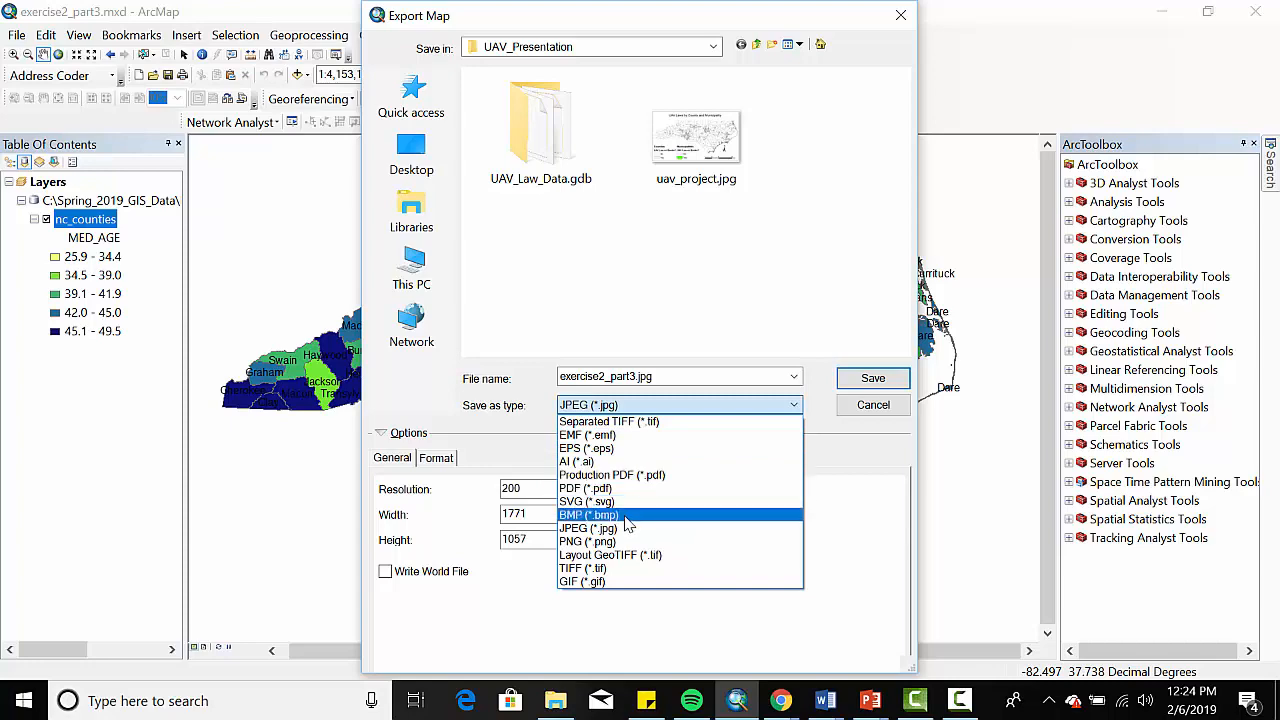
pyautogui.click(868, 512)
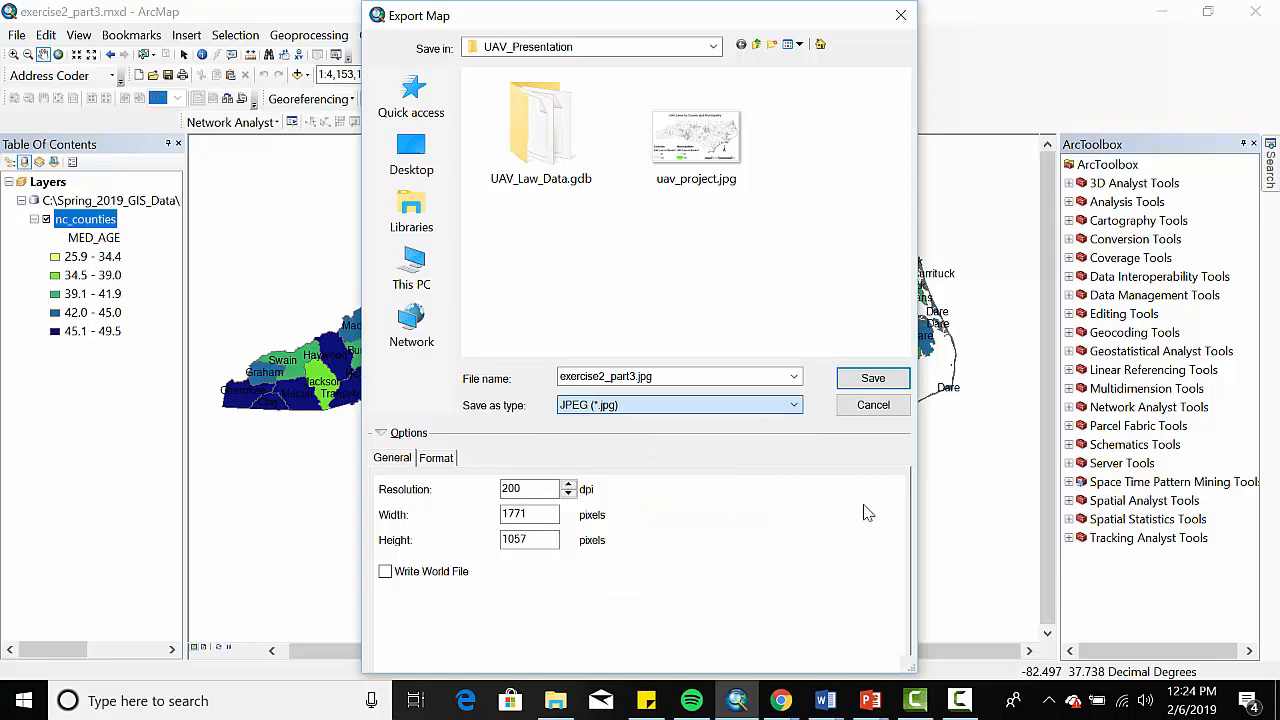
# - Set the export location to the Exercise2 folder under Spring_2019_GIS_Data\Exercises on the SDHC (D:) drive
pyautogui.click(714, 47)
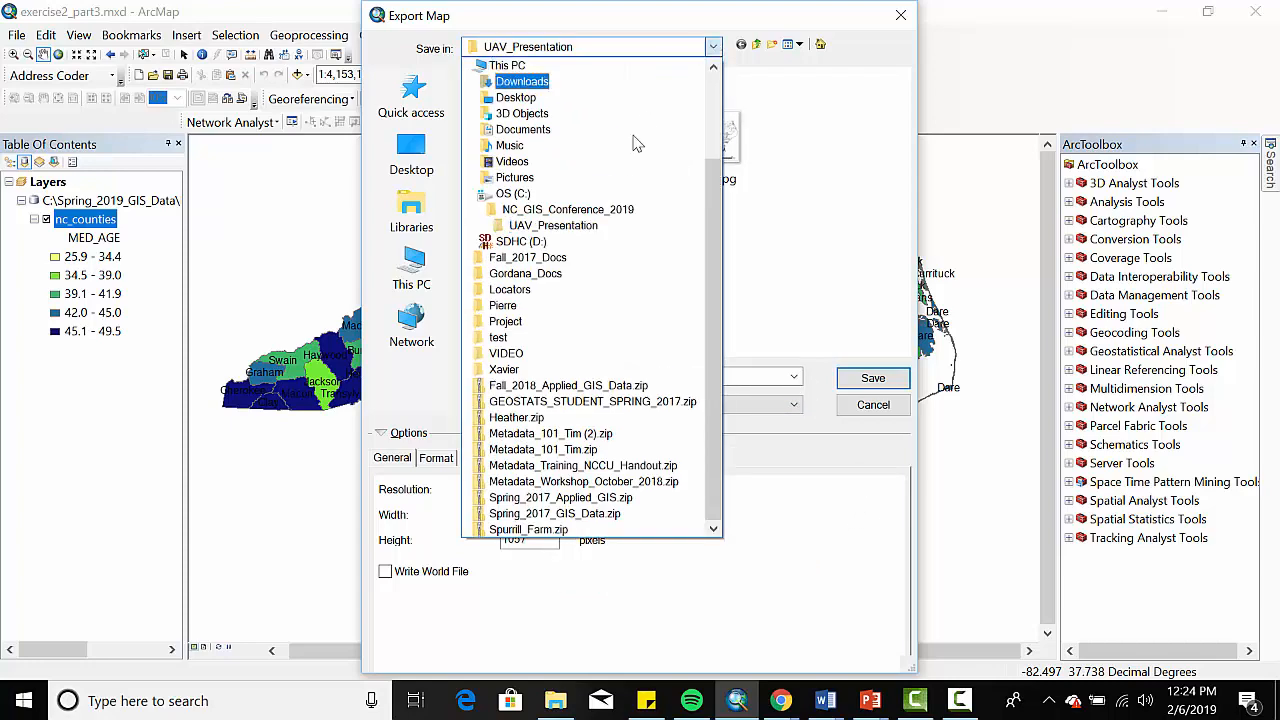
pyautogui.click(519, 242)
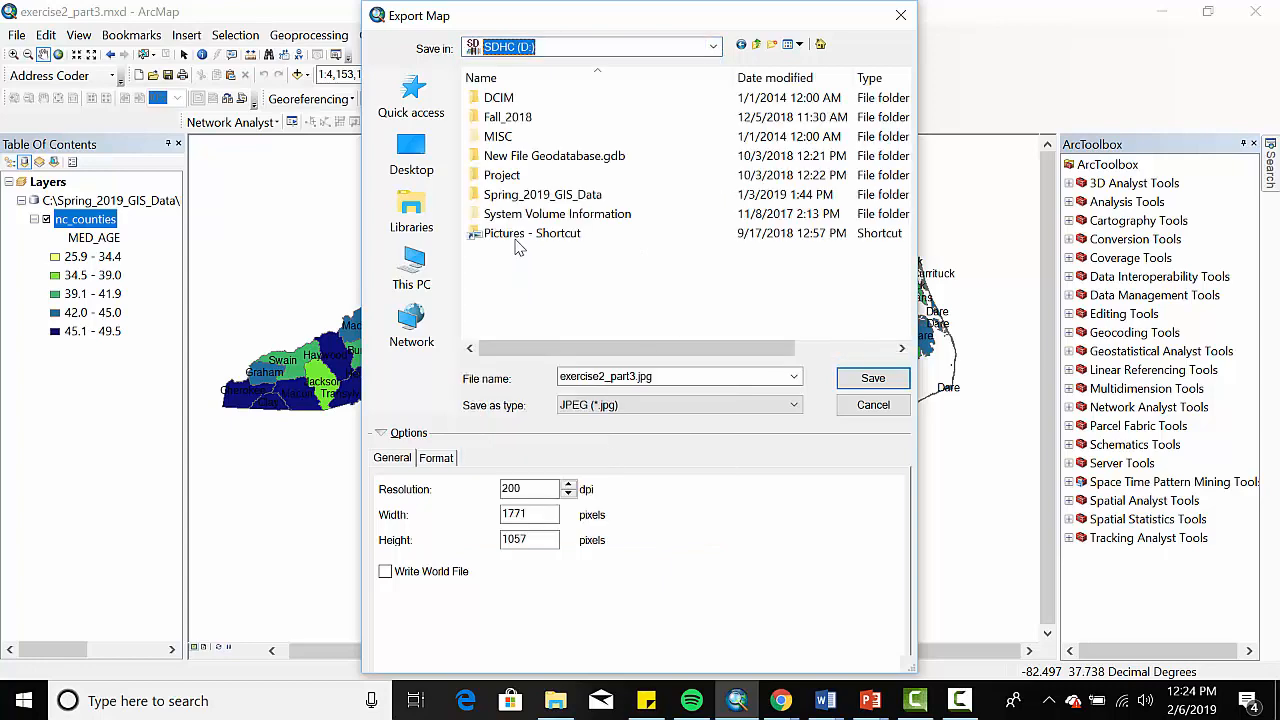
pyautogui.doubleClick(526, 195)
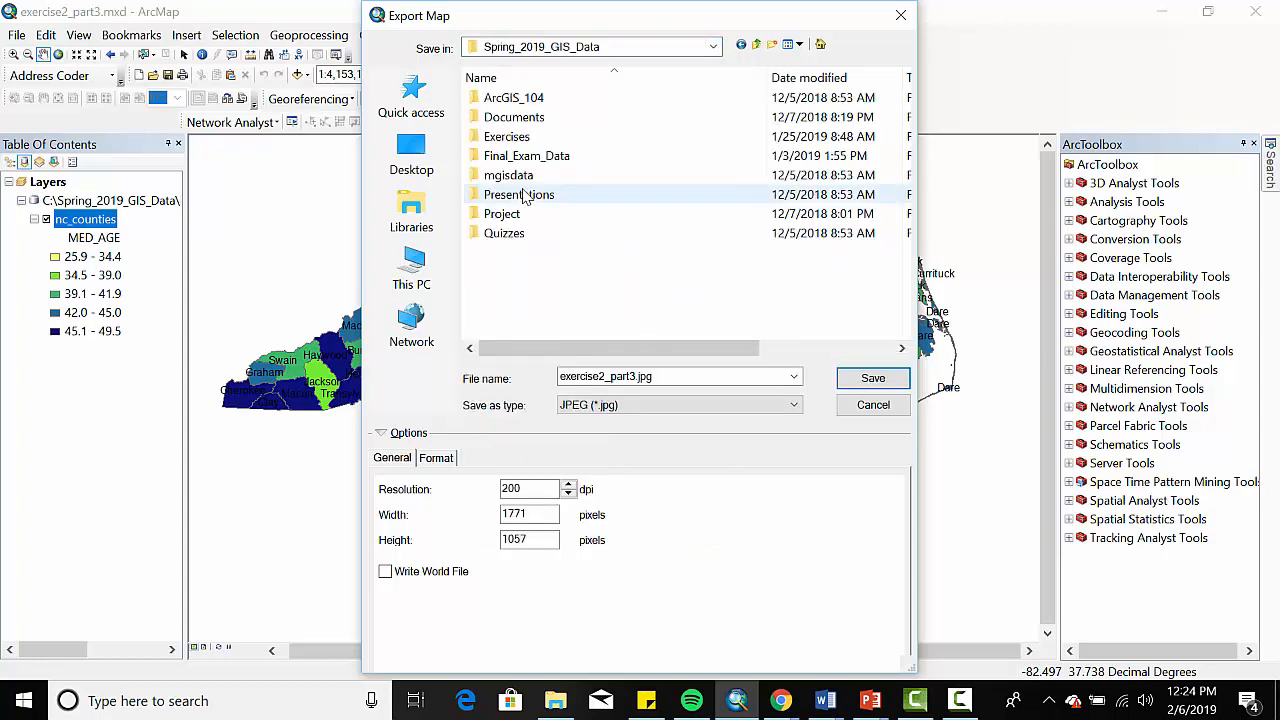
pyautogui.doubleClick(505, 137)
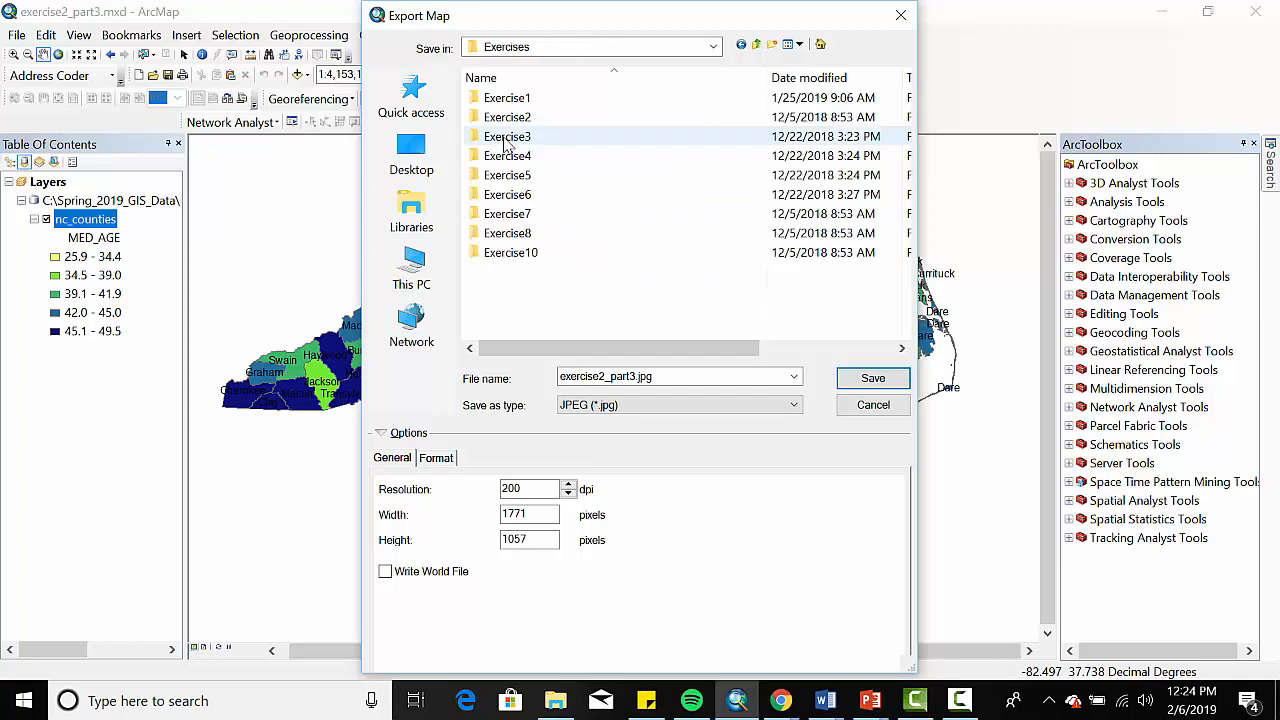
pyautogui.doubleClick(507, 118)
# - Name the exported map exercise2_part3_image.jpg and save it
pyautogui.click(628, 376)
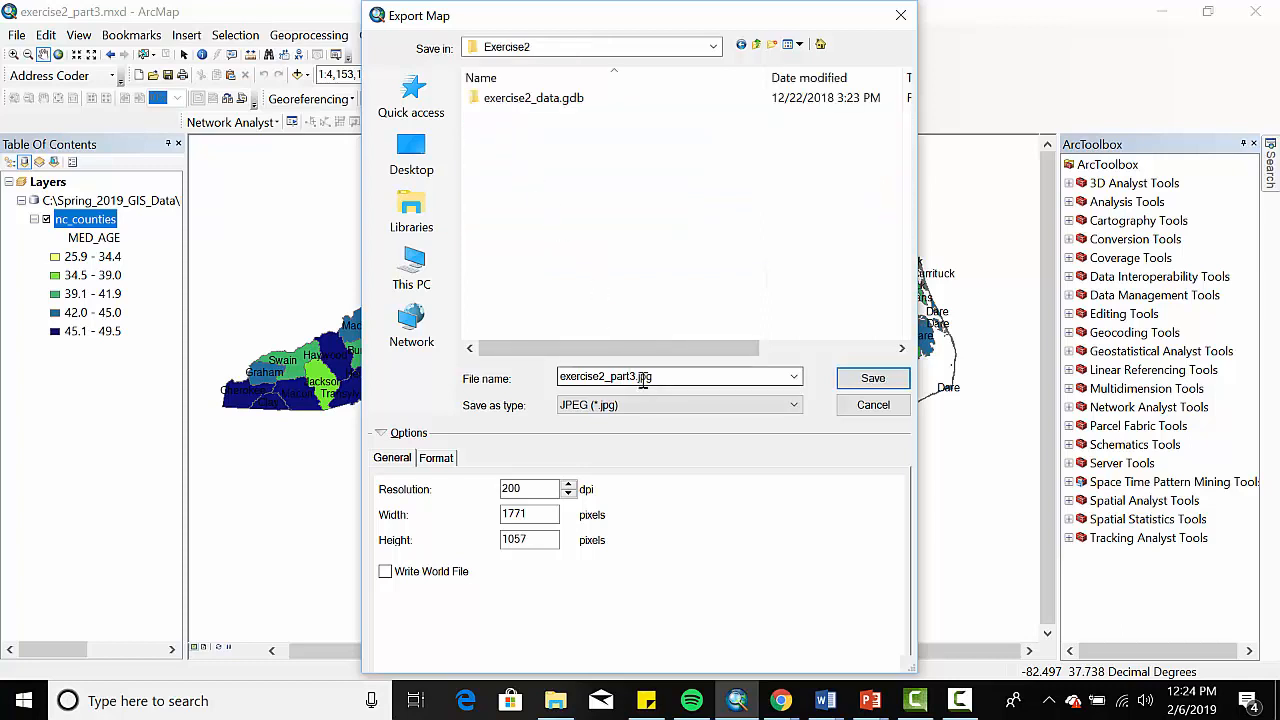
pyautogui.click(655, 376)
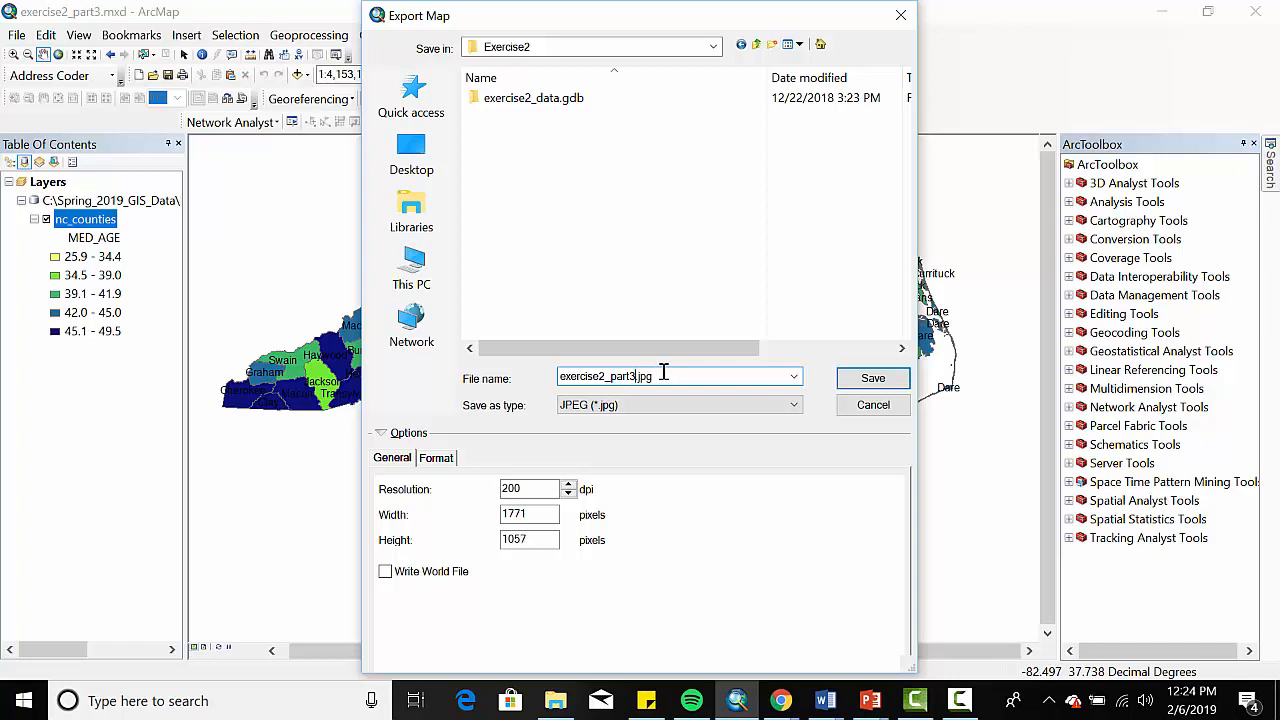
pyautogui.write('_image')
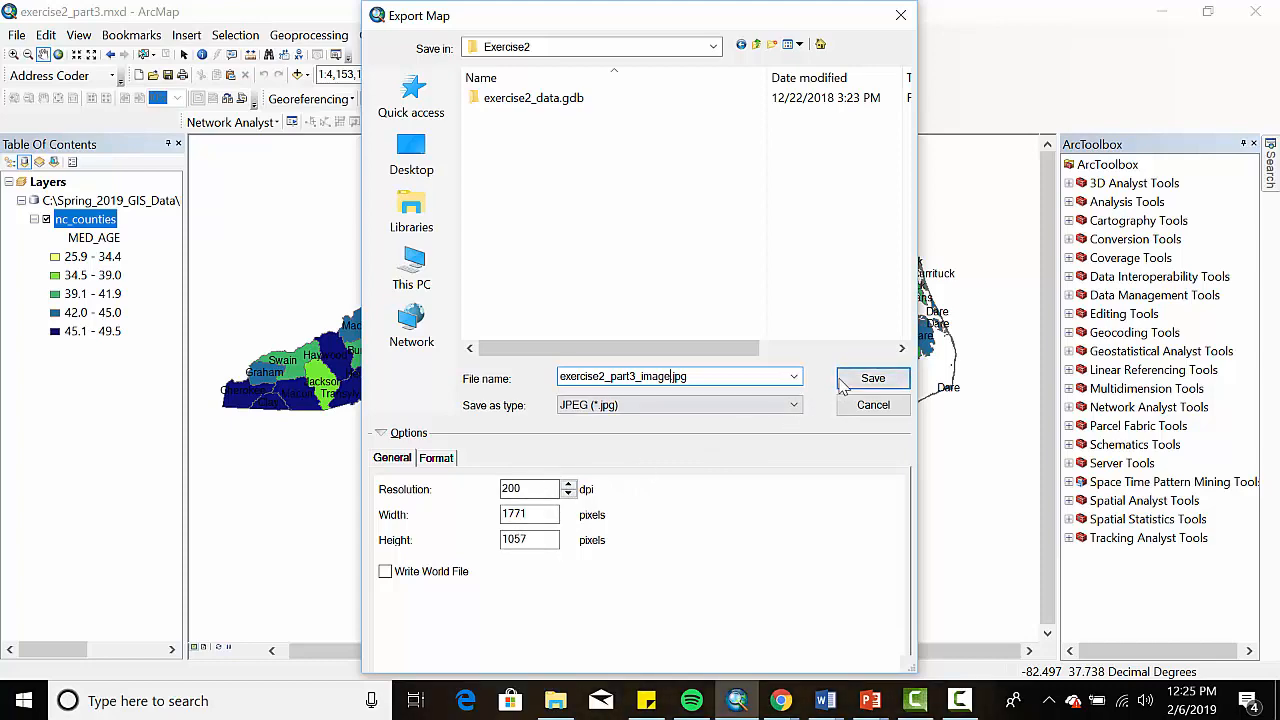
pyautogui.click(872, 378)
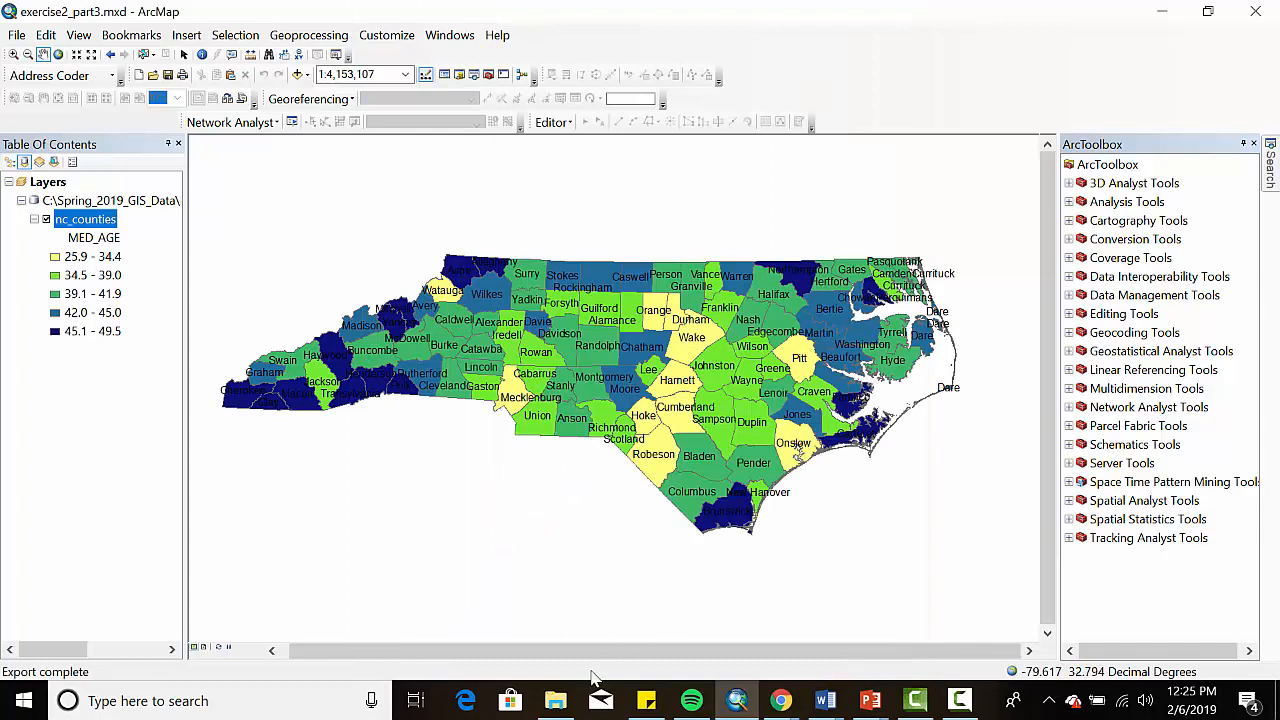
# - Switch to File Explorer and browse to D:\Spring_2019_GIS_Data\Exercises\Exercise2 to find the exported map
pyautogui.click(555, 700)
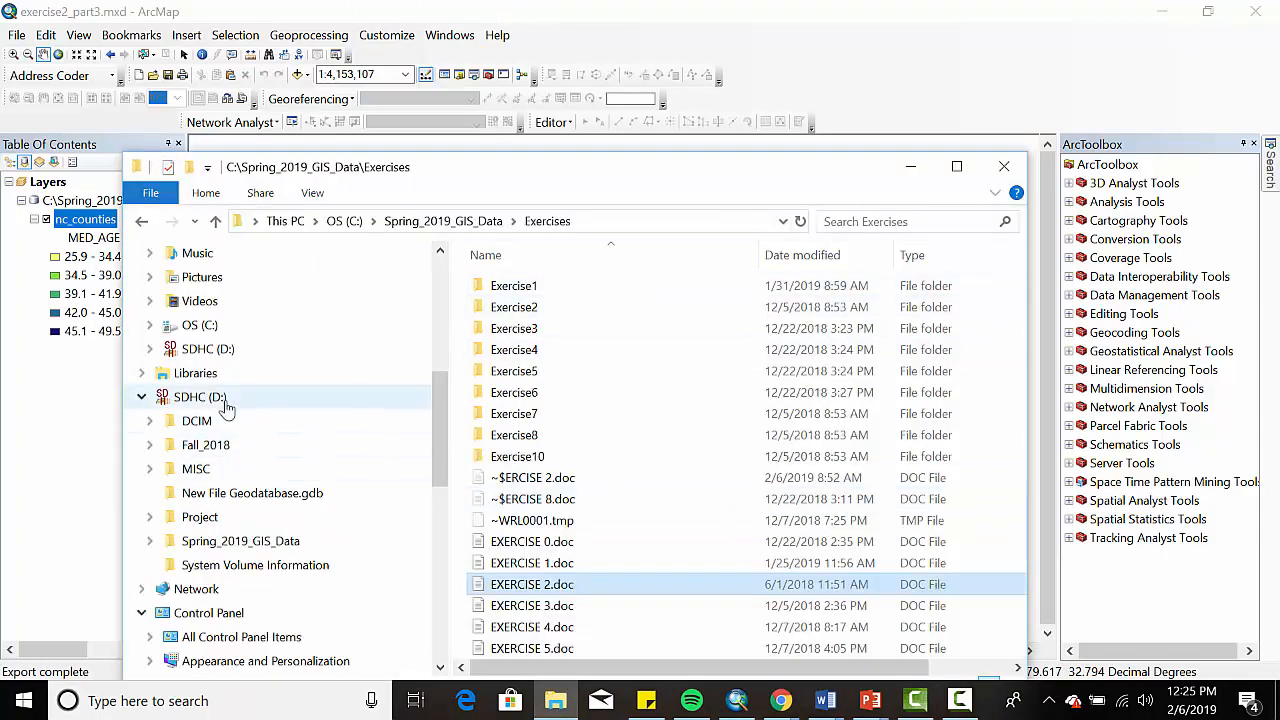
pyautogui.click(235, 541)
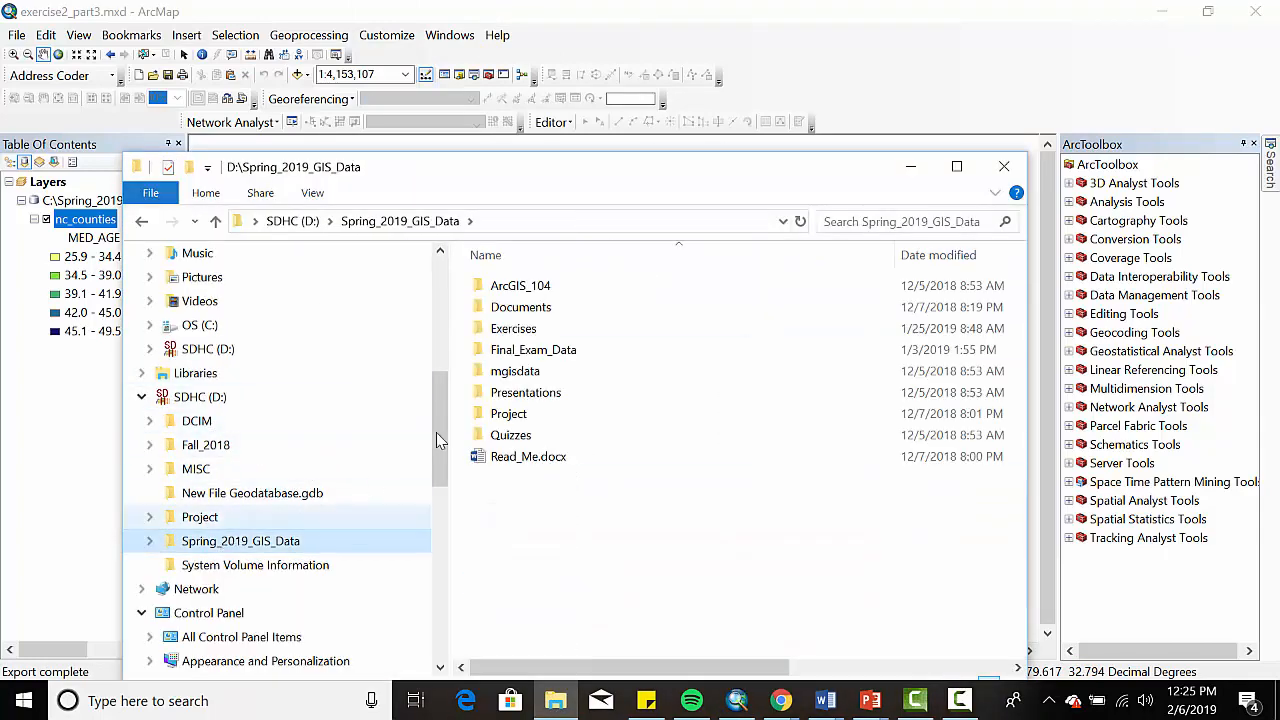
pyautogui.doubleClick(523, 330)
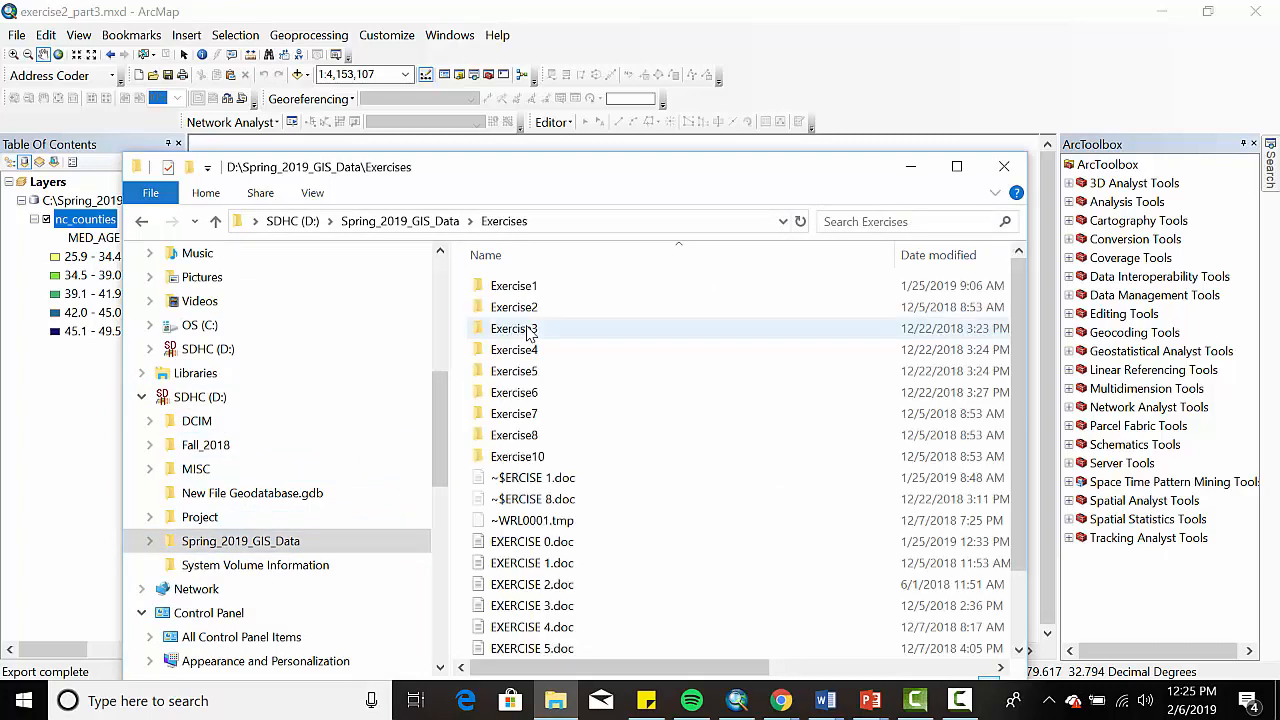
pyautogui.doubleClick(527, 308)
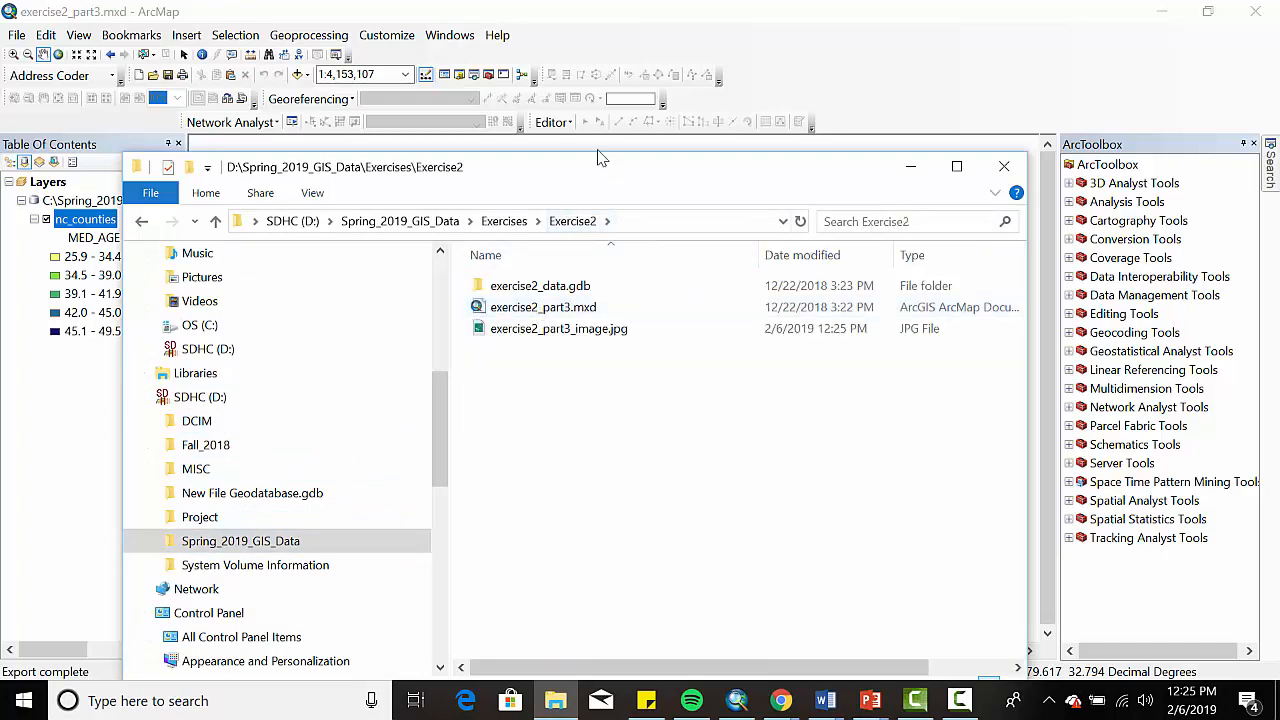
pyautogui.moveTo(600, 158); pyautogui.dragTo(550, 99)
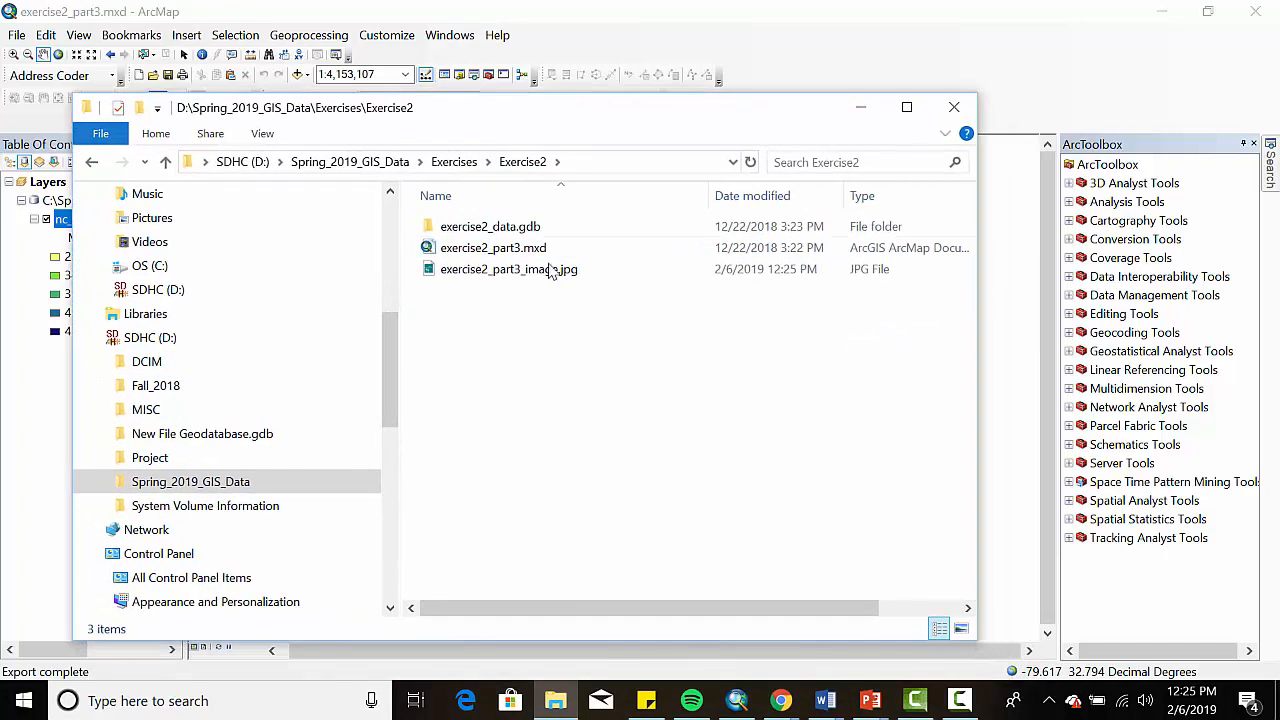
# - Open exercise2_part3_image.jpg to inspect the exported map, close the viewer, and return to ArcMap
pyautogui.doubleClick(515, 270)
pyautogui.scroll(3, 520, 287)
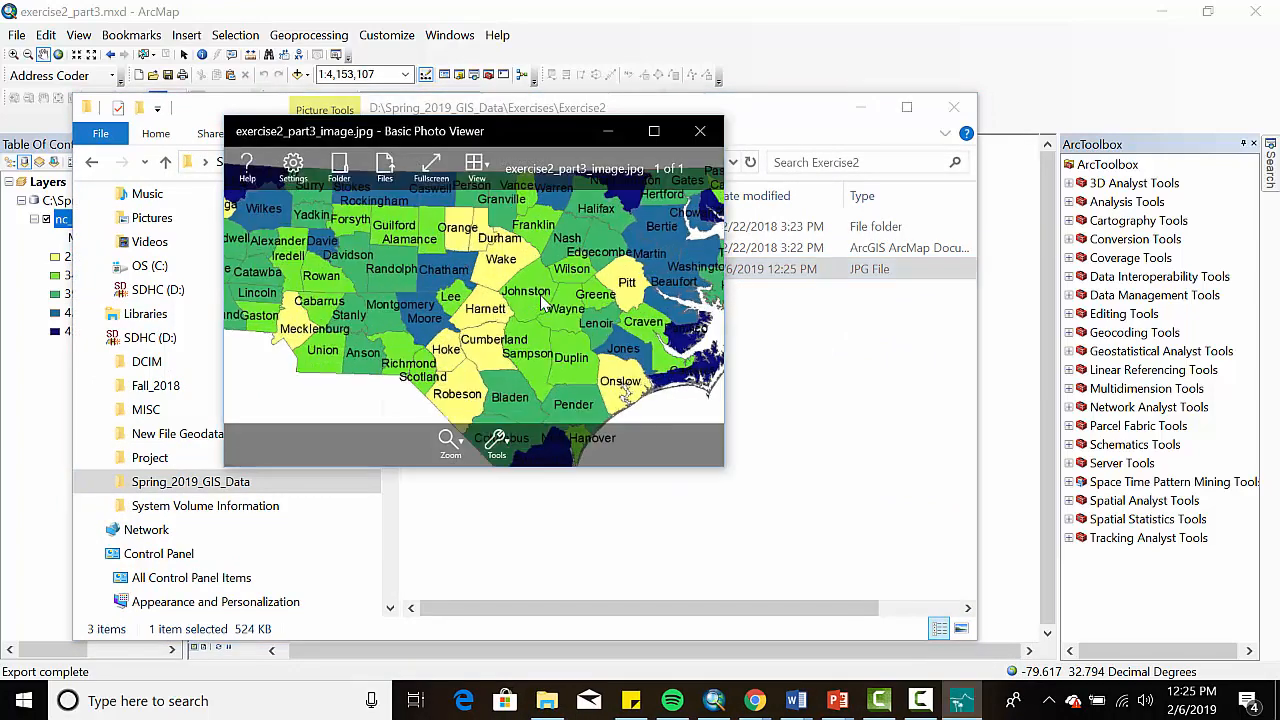
pyautogui.scroll(-3, 543, 305)
pyautogui.click(700, 131)
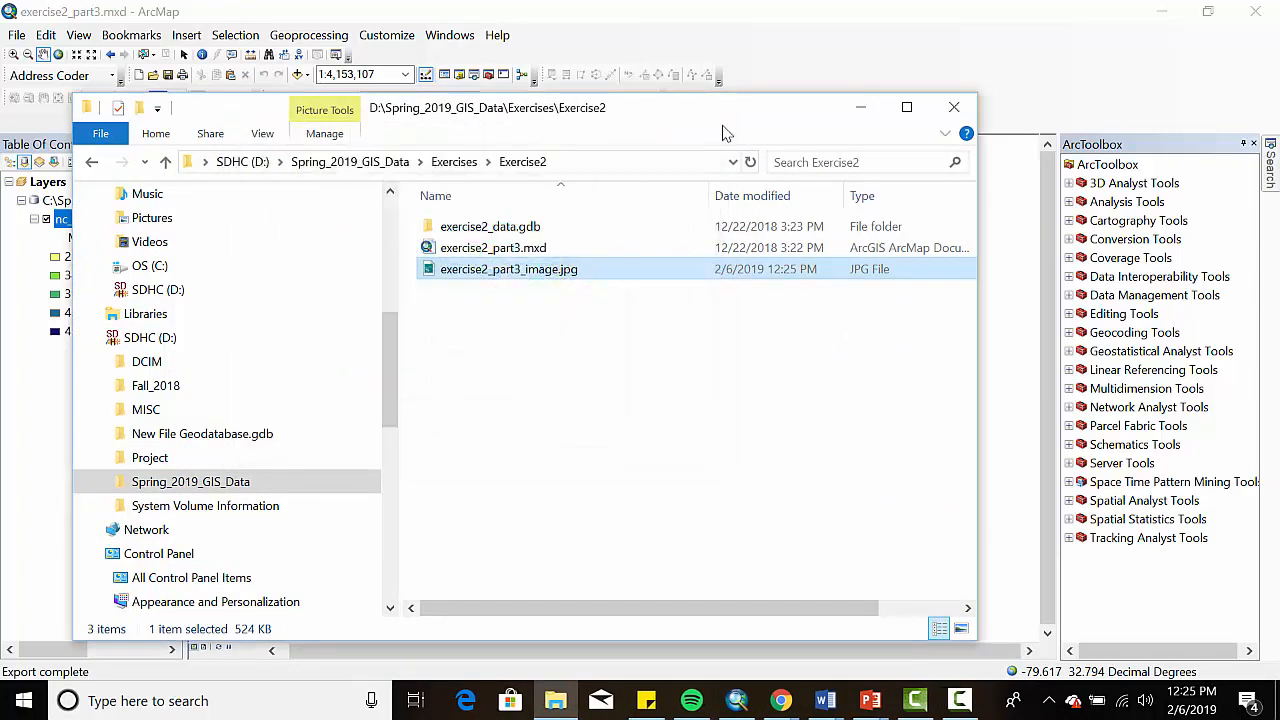
pyautogui.click(855, 109)
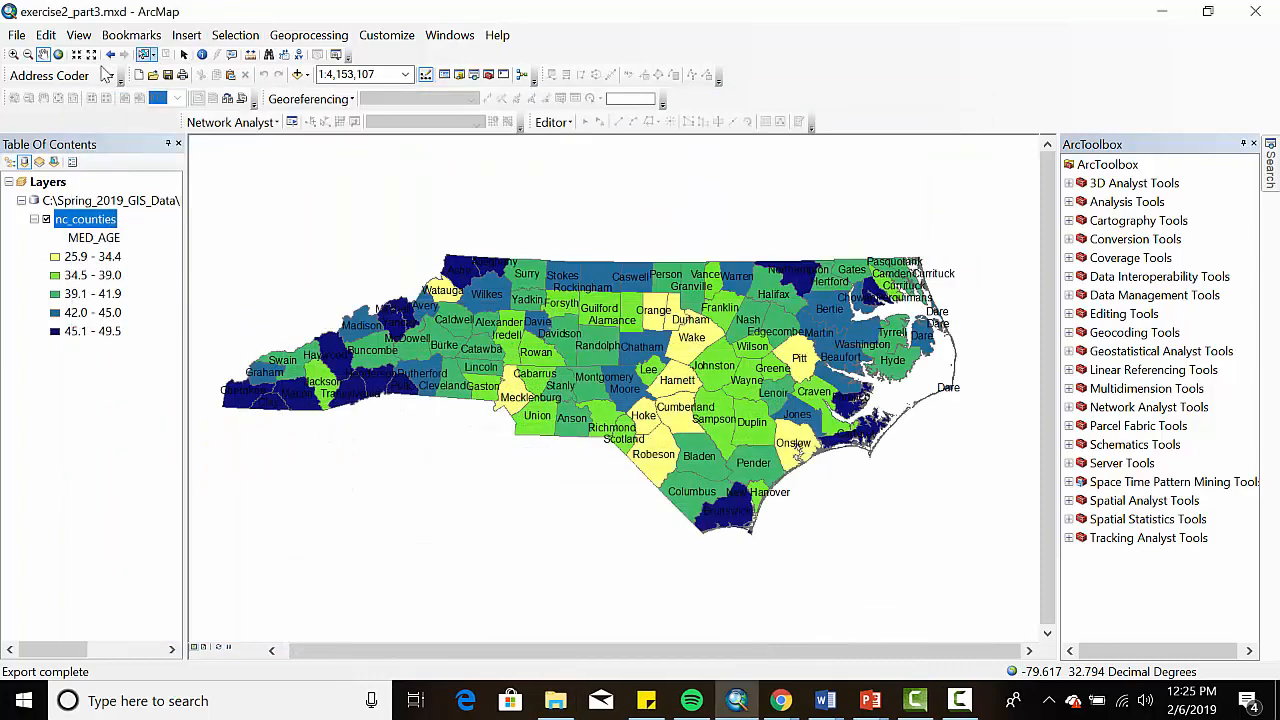
# - Export the map again as a 30 dpi JPEG named exercise2_part3_POOR_RES.jpg in the Exercise2 folder
pyautogui.click(16, 36)
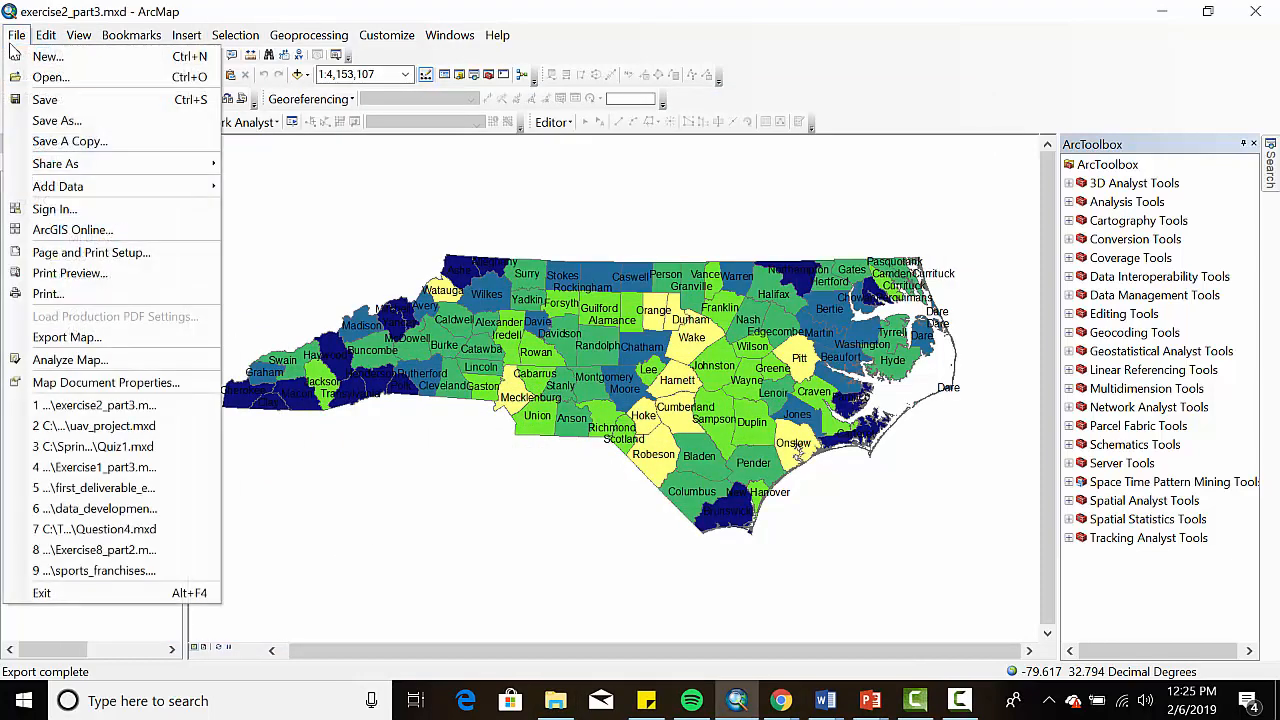
pyautogui.click(106, 337)
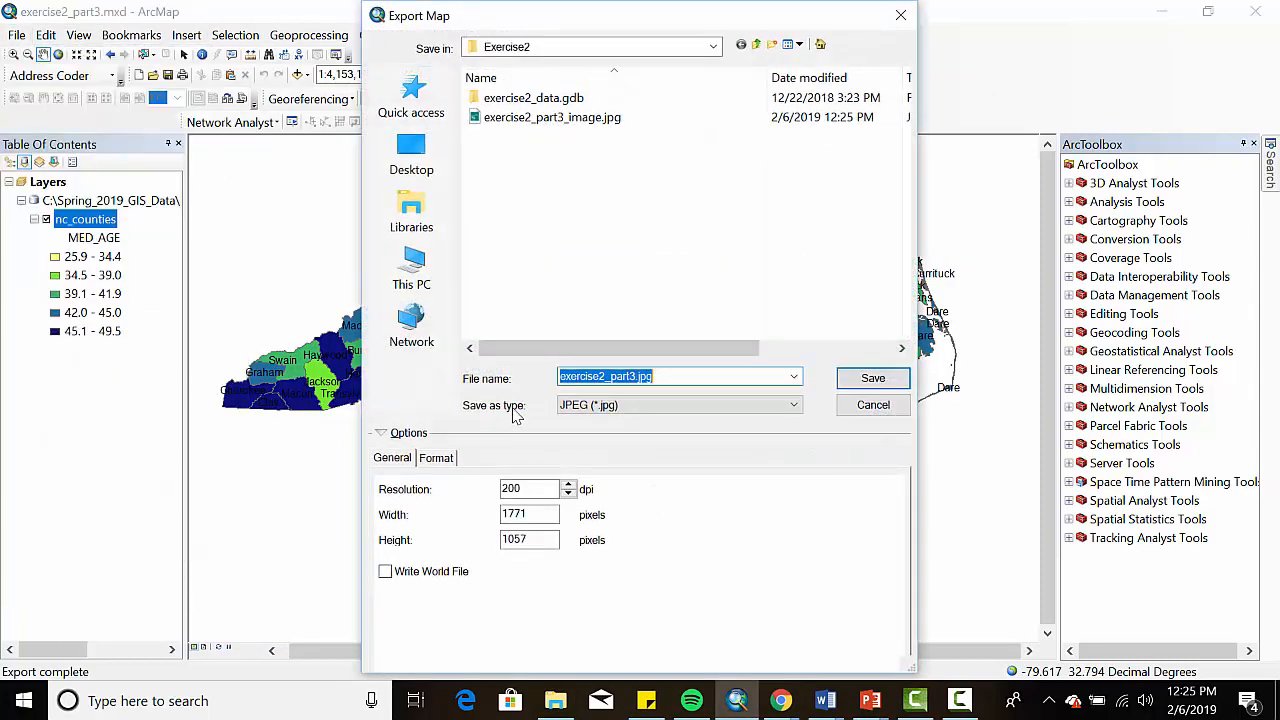
pyautogui.moveTo(546, 483); pyautogui.dragTo(472, 487)
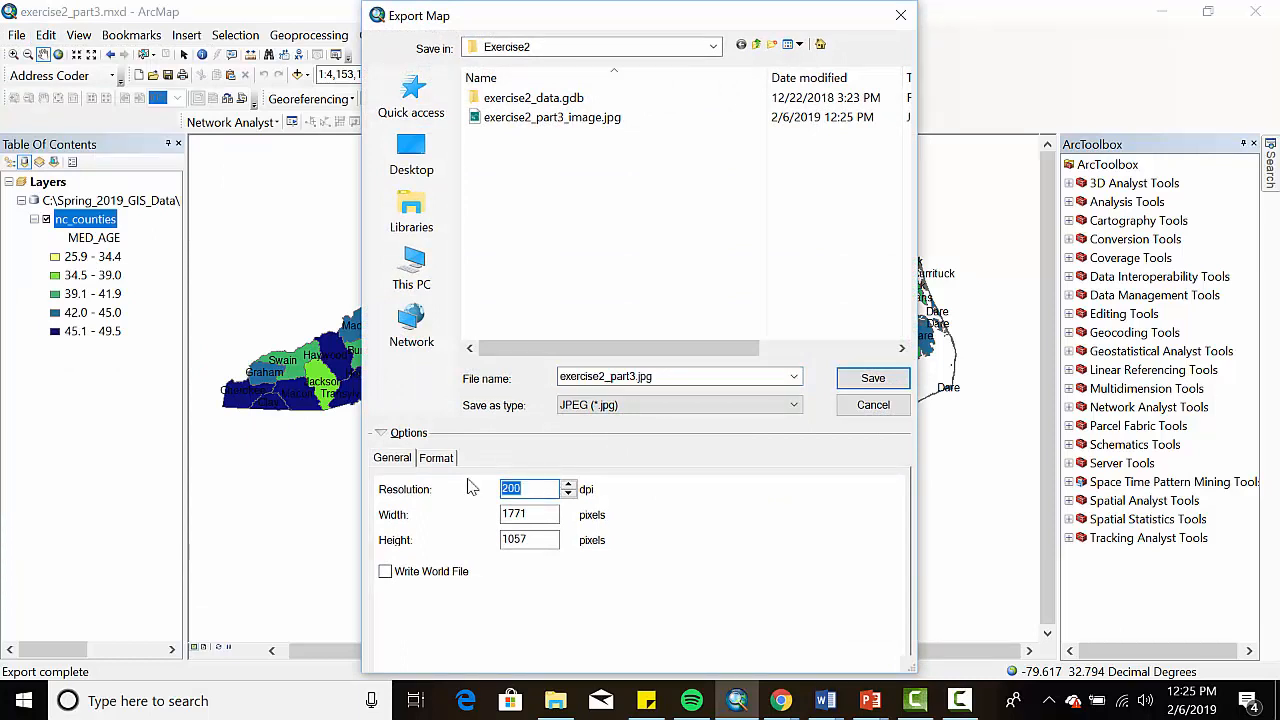
pyautogui.write('30')
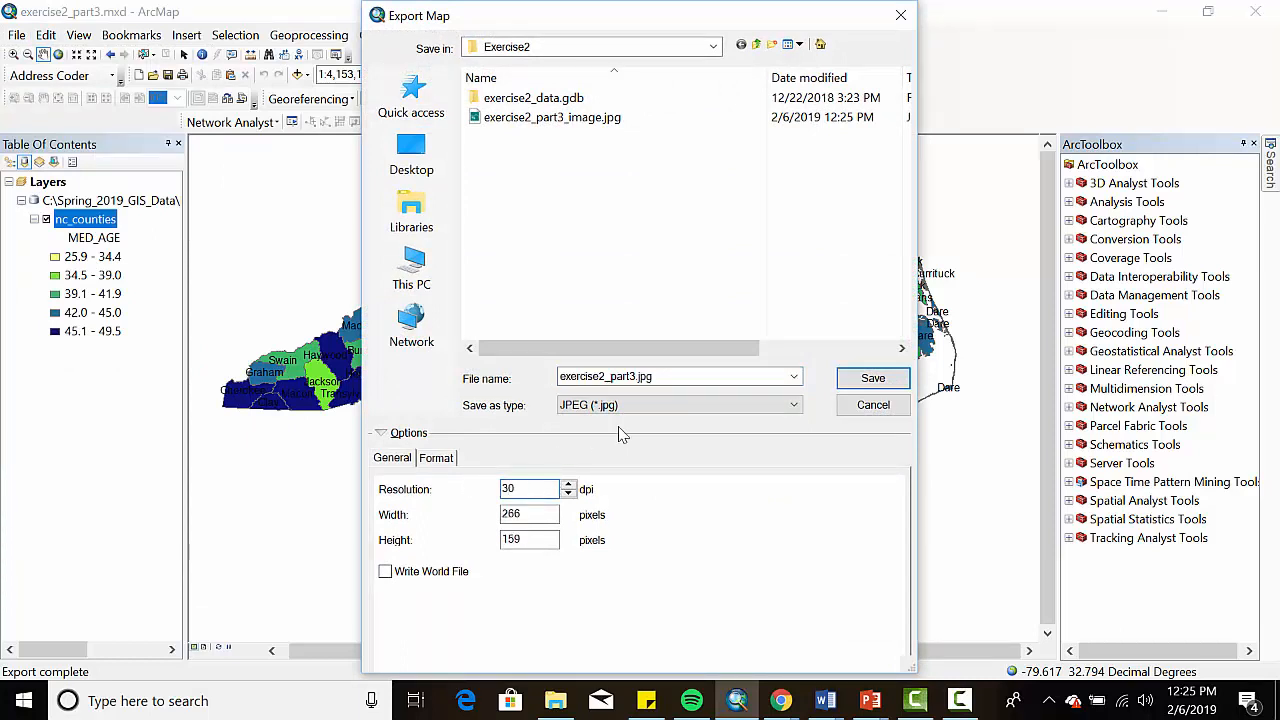
pyautogui.click(640, 376)
pyautogui.click(639, 375)
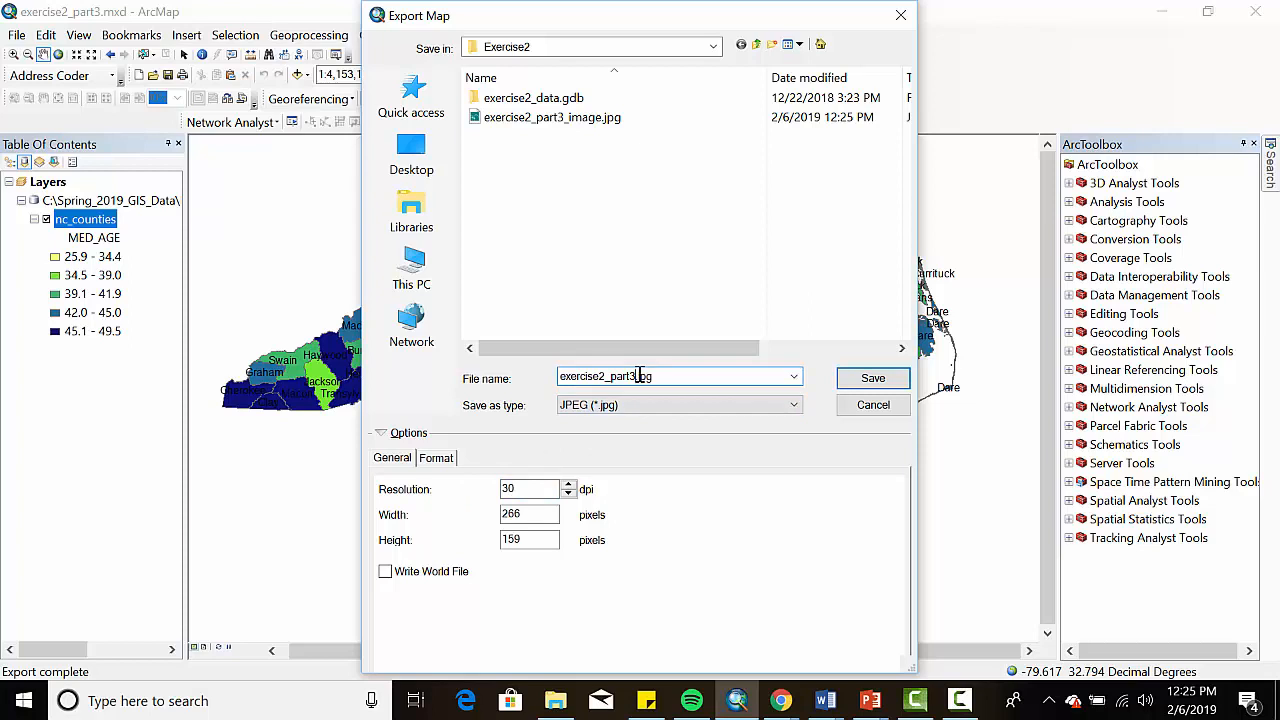
pyautogui.write('_POOR_RES')
pyautogui.press('Return')
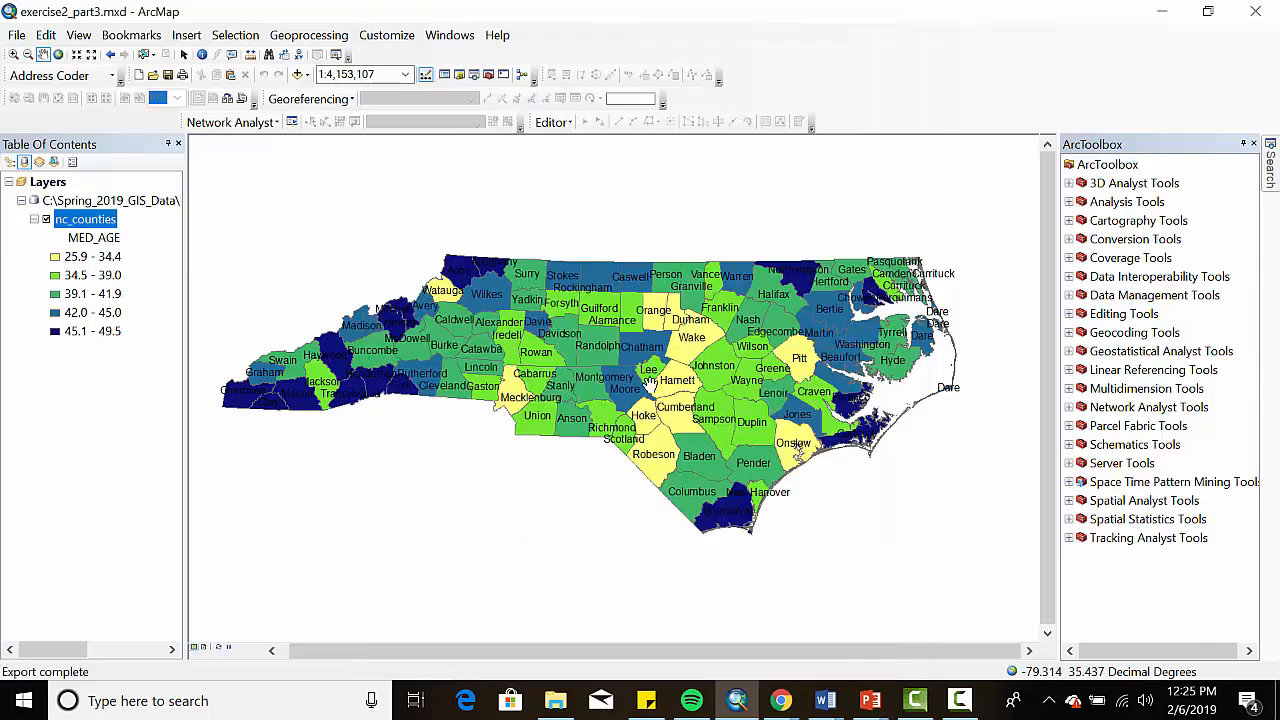
# - Switch to File Explorer, open exercise2_part3_POOR_RES.jpg enlarged to inspect its image quality, and close the viewer
pyautogui.click(555, 700)
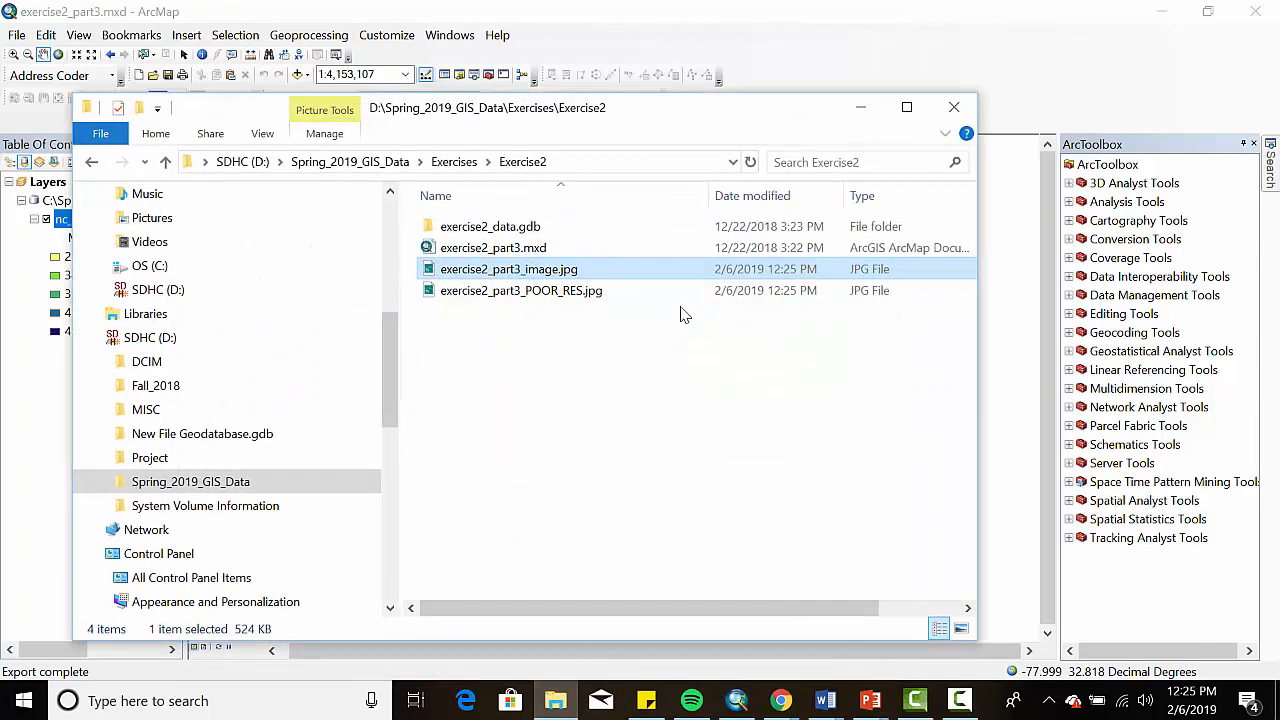
pyautogui.moveTo(735, 610); pyautogui.dragTo(645, 592)
pyautogui.doubleClick(542, 293)
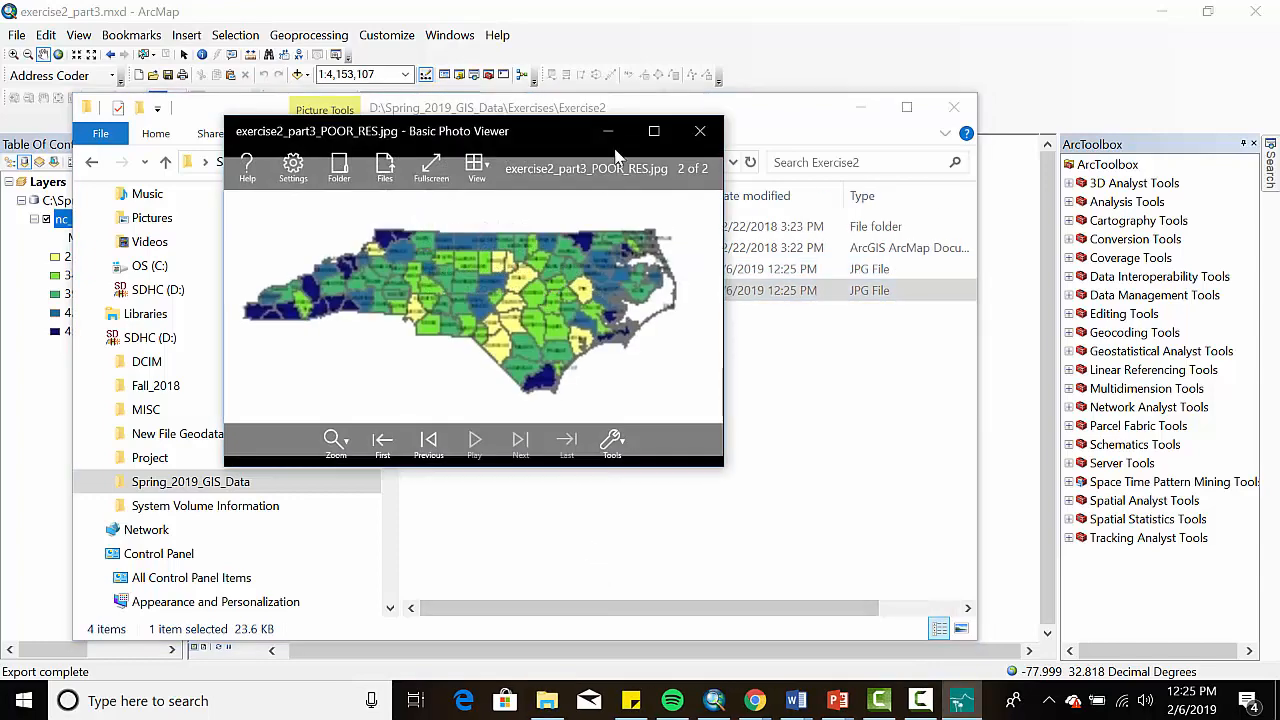
pyautogui.click(654, 129)
pyautogui.scroll(2, 630, 337)
pyautogui.scroll(-2, 630, 336)
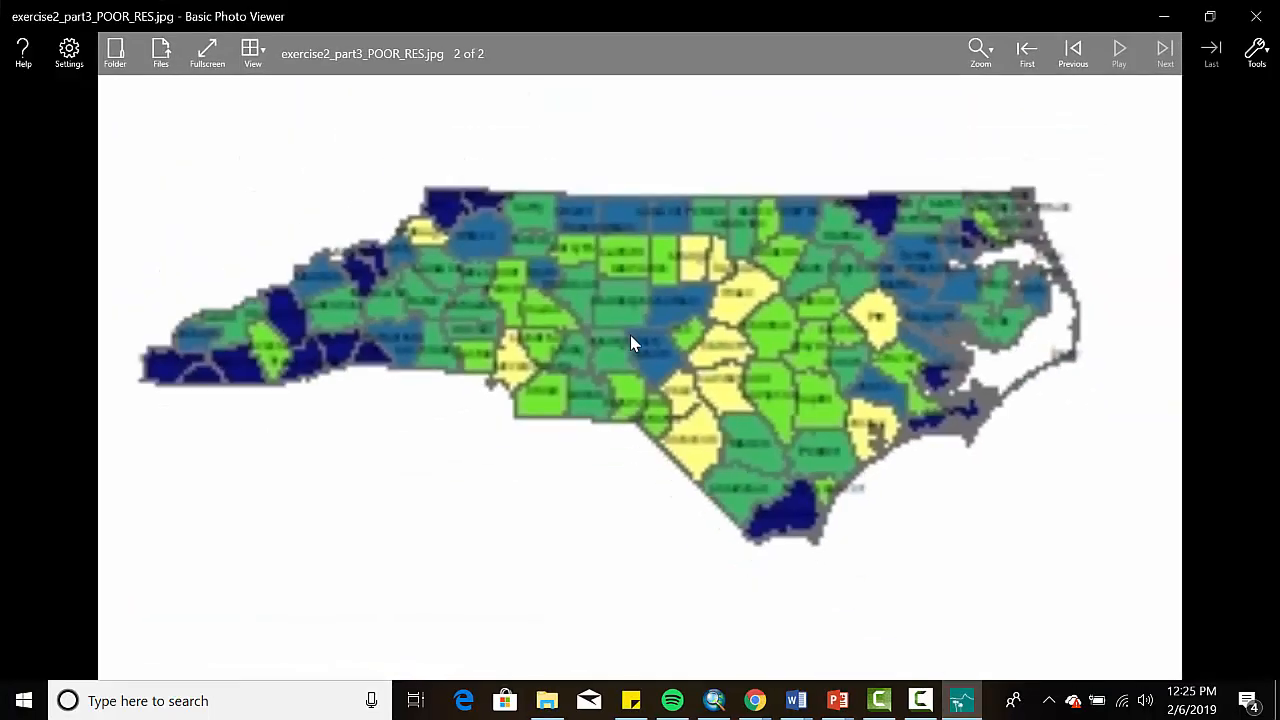
pyautogui.click(1256, 16)
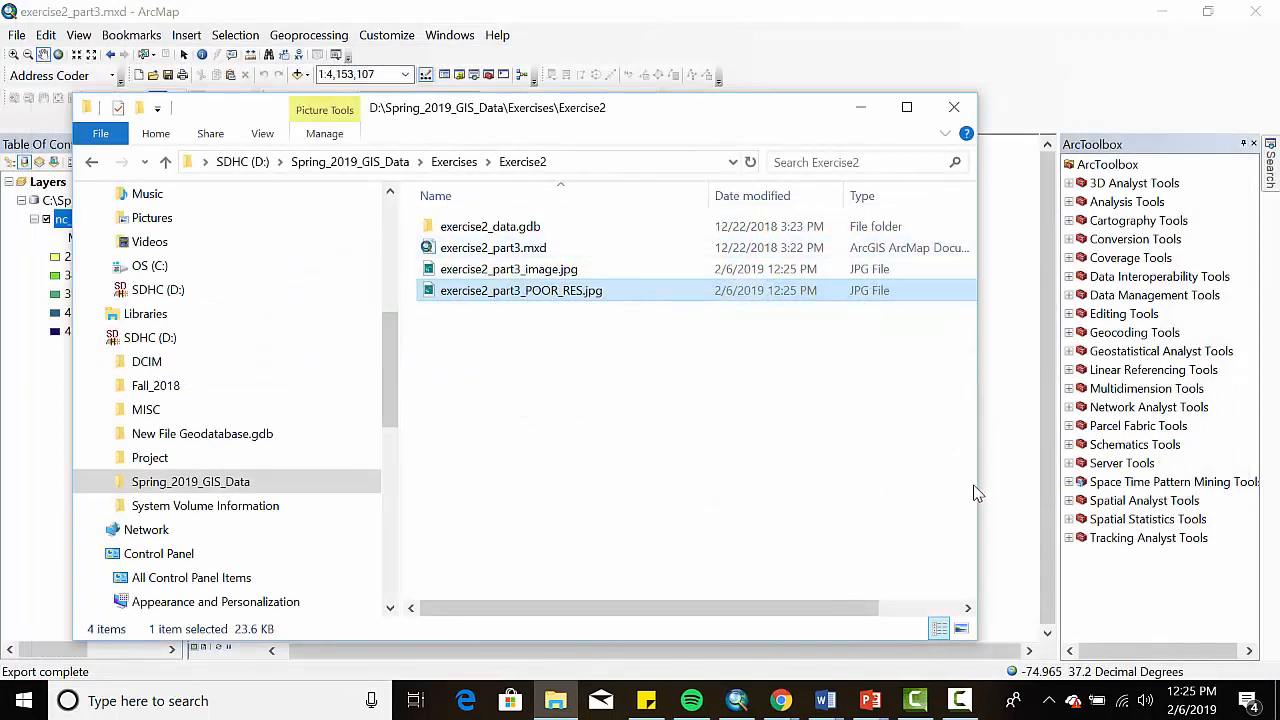
# - Widen the File Explorer window to compare the file sizes of the two exported JPEGs, and select exercise2_part3_image.jpg
pyautogui.moveTo(977, 485); pyautogui.dragTo(1225, 485)
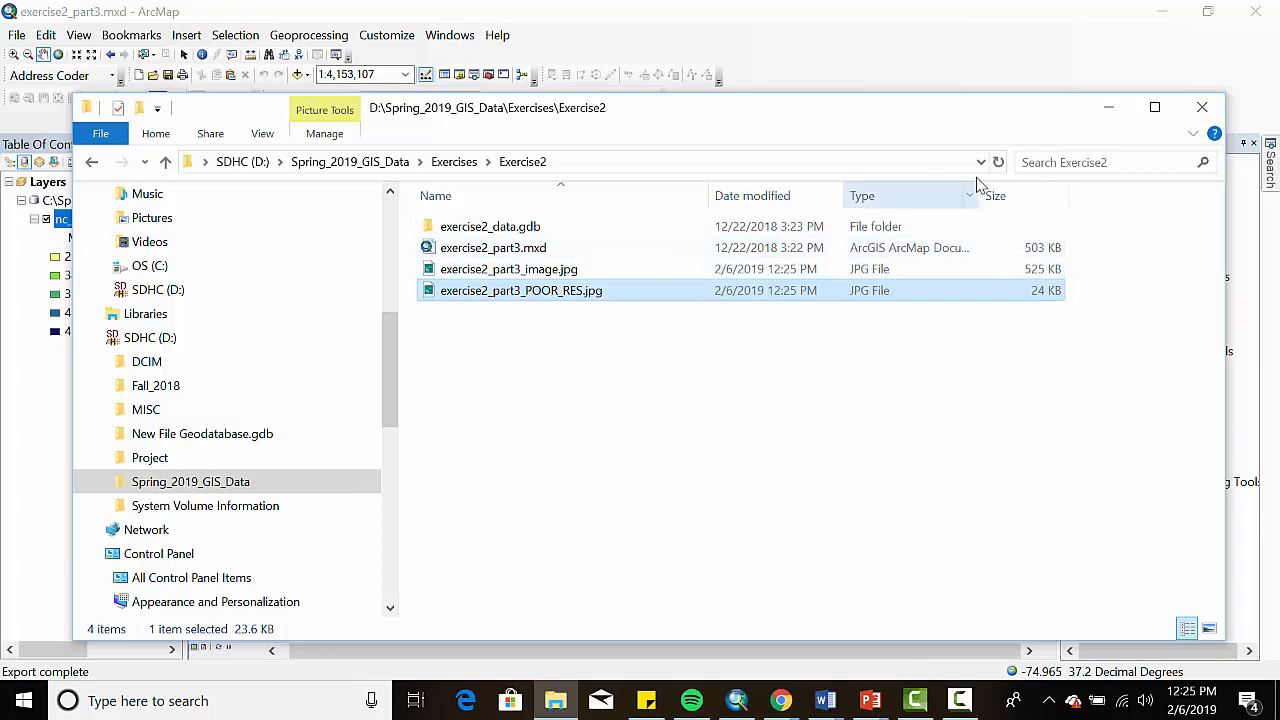
pyautogui.moveTo(992, 114); pyautogui.dragTo(777, 138)
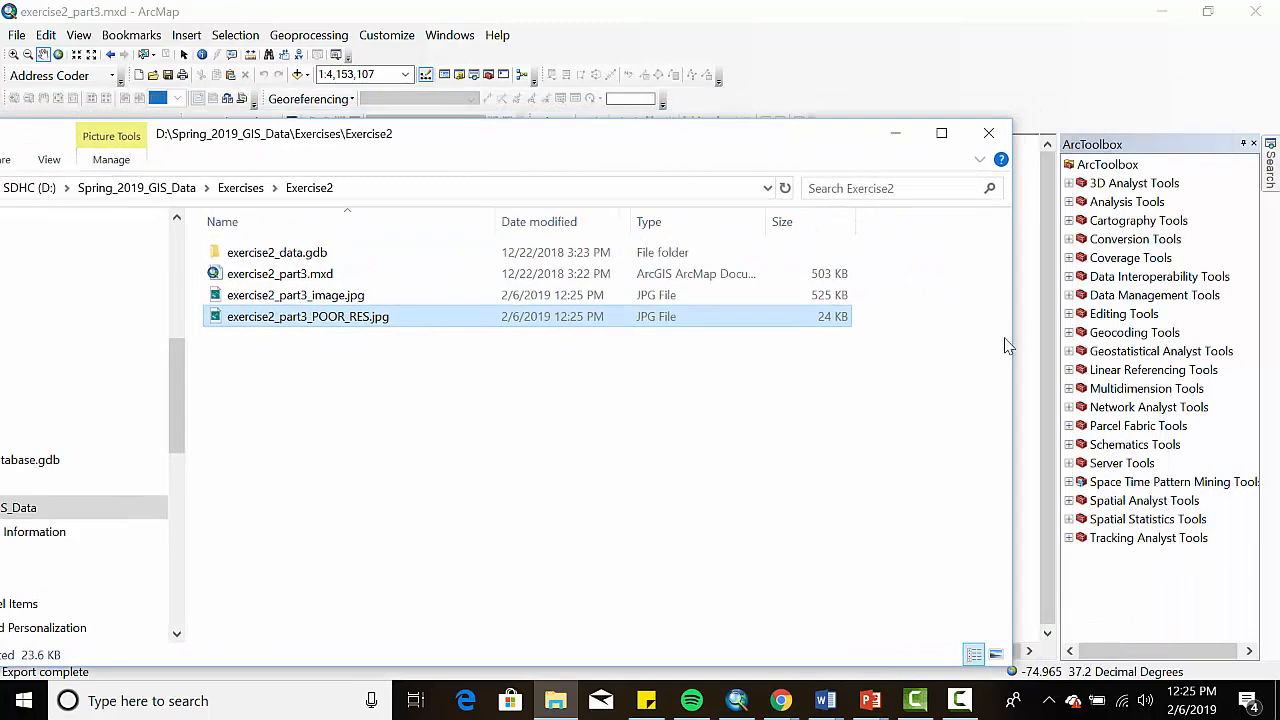
pyautogui.click(340, 296)
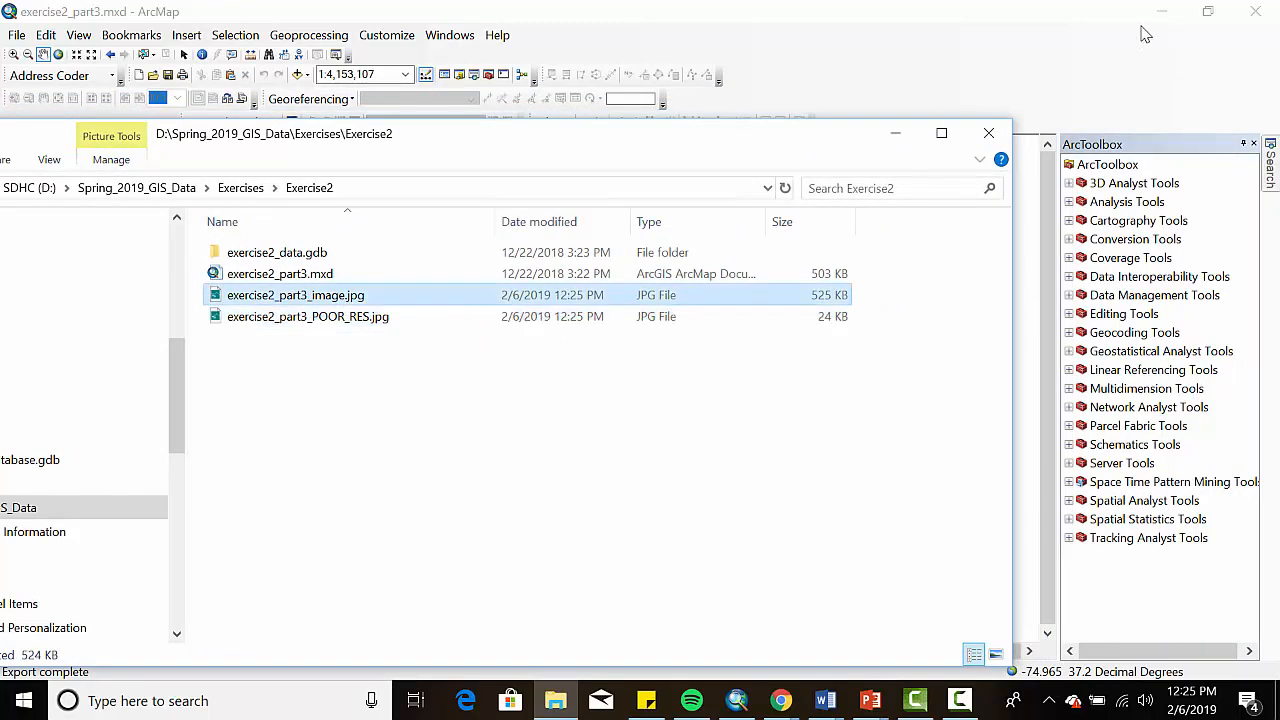
# - Switch to the Word document, arrange it beside File Explorer, and place exercise2_part3_image.jpg from the folder below question 10
pyautogui.click(824, 700)
pyautogui.click(912, 553)
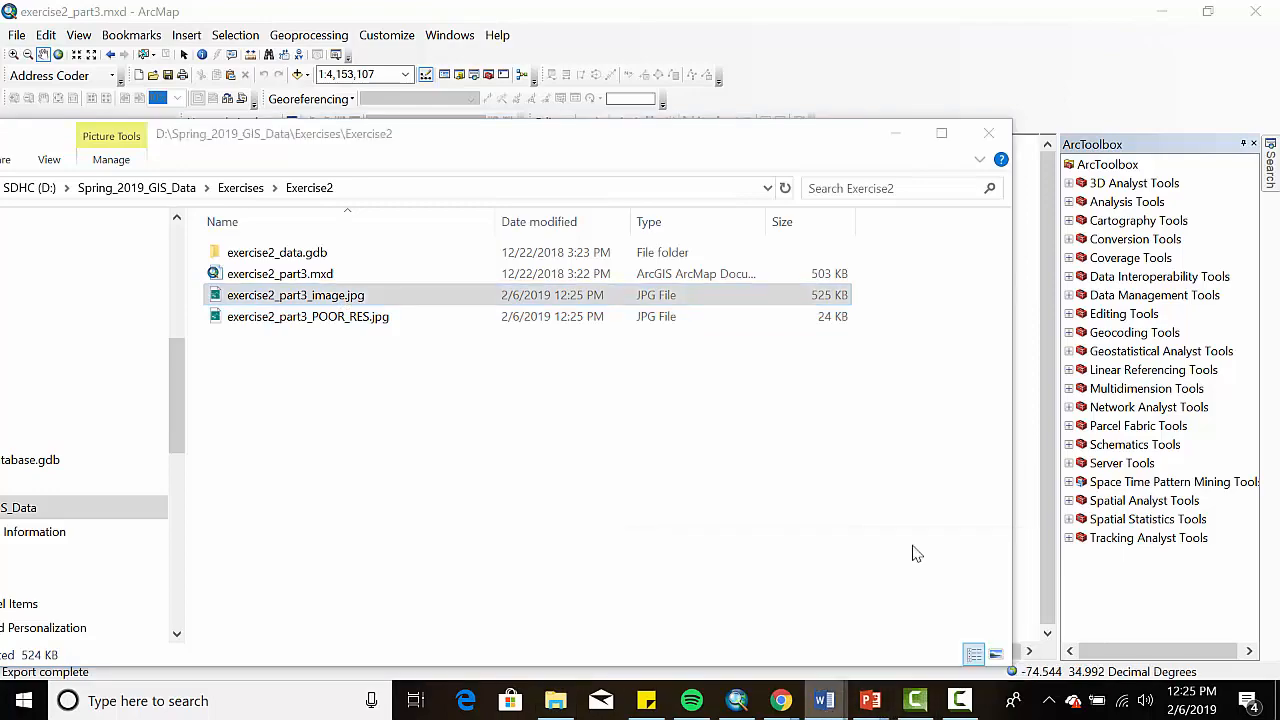
pyautogui.moveTo(912, 6); pyautogui.dragTo(882, 74)
pyautogui.moveTo(920, 424); pyautogui.dragTo(905, 570)
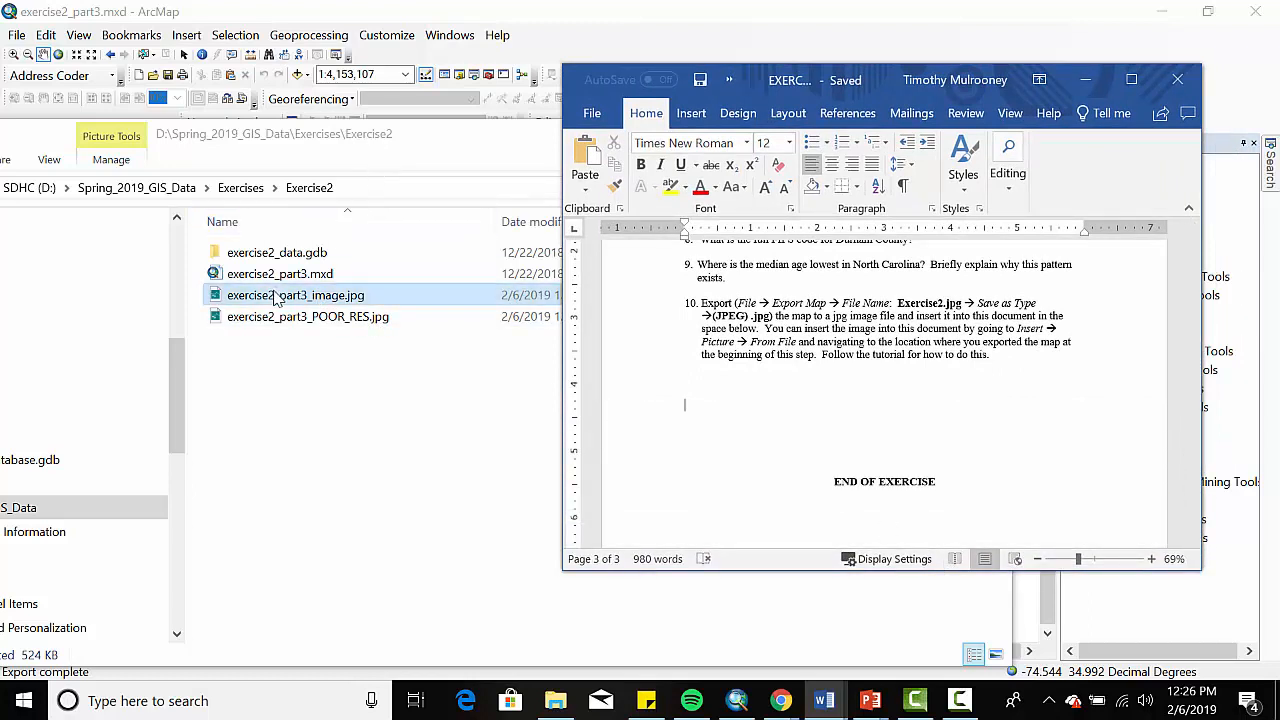
pyautogui.moveTo(320, 298); pyautogui.dragTo(766, 406)
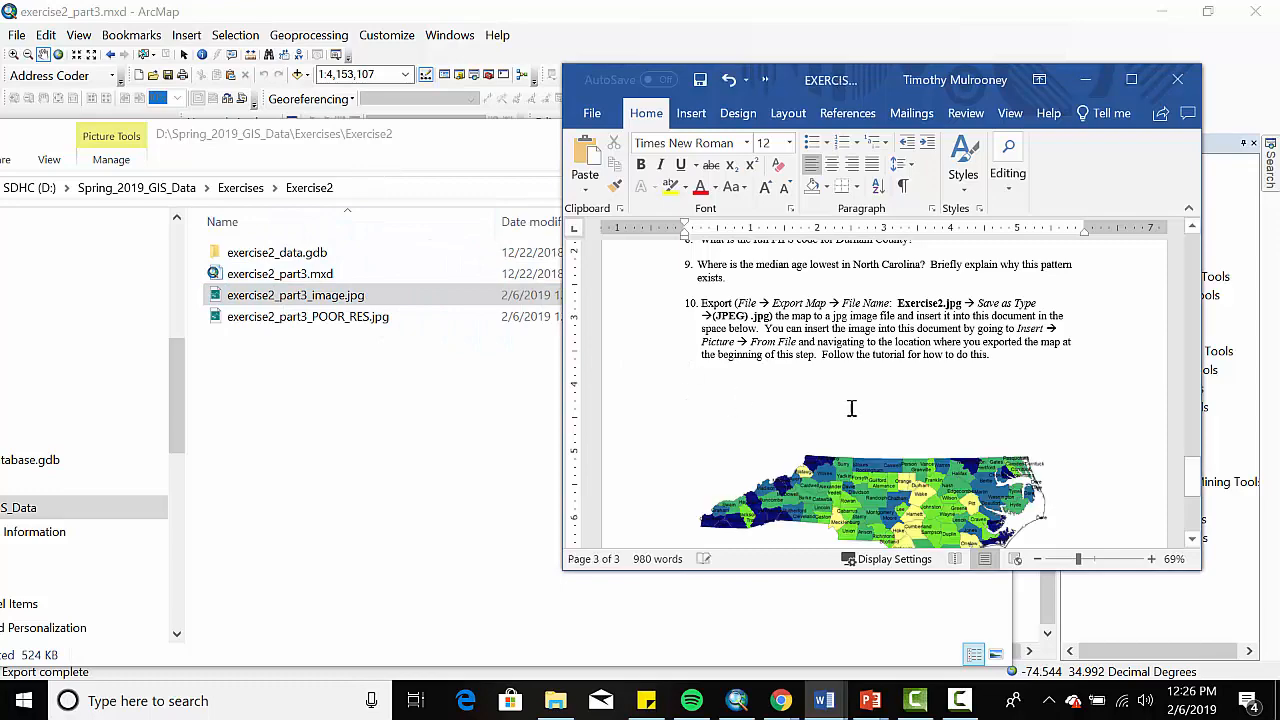
# - Maximize the Word window and remove two blank lines between question 10 and the map picture
pyautogui.click(1131, 79)
pyautogui.scroll(-3, 908, 394)
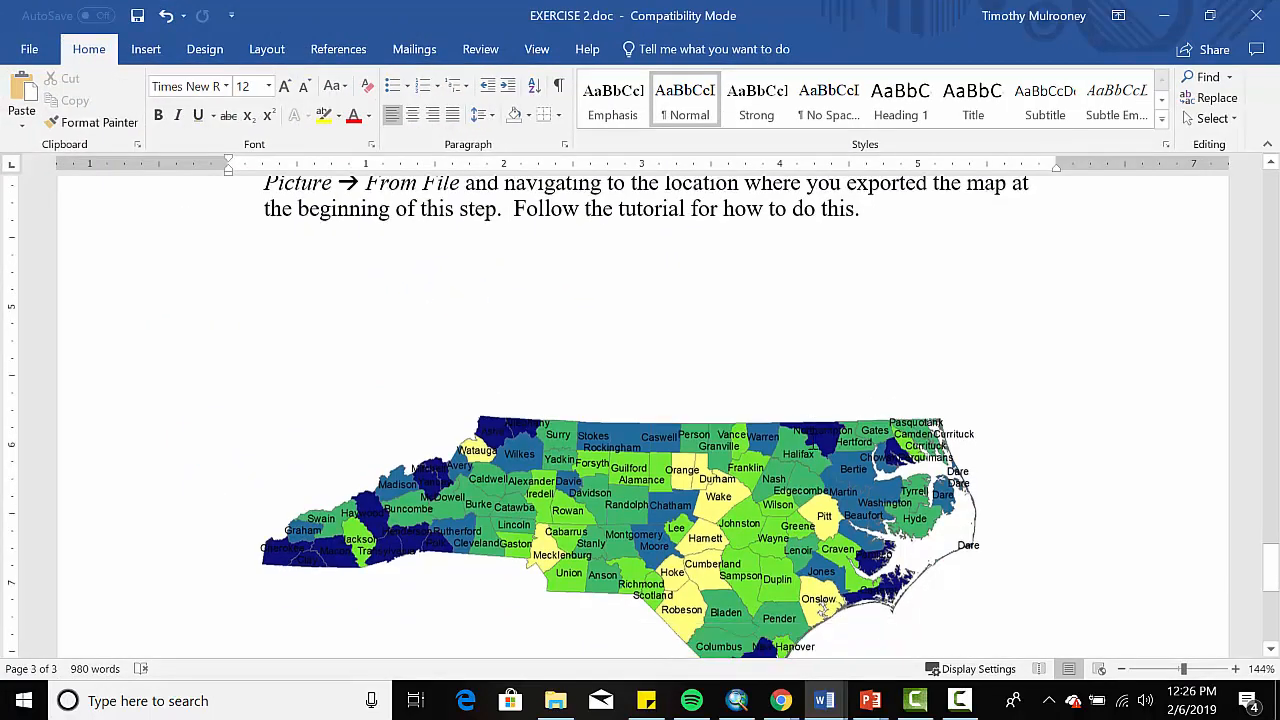
pyautogui.scroll(2, 772, 383)
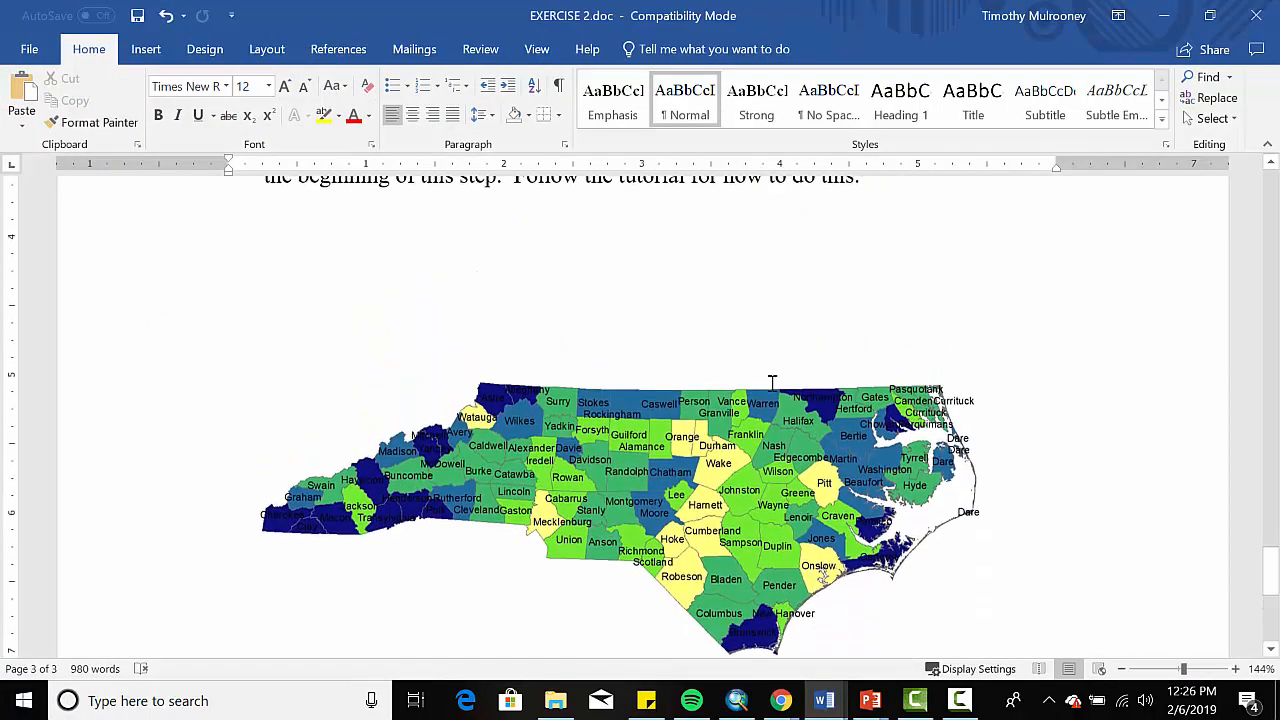
pyautogui.click(609, 253)
pyautogui.press('BackSpace')
pyautogui.press('BackSpace')
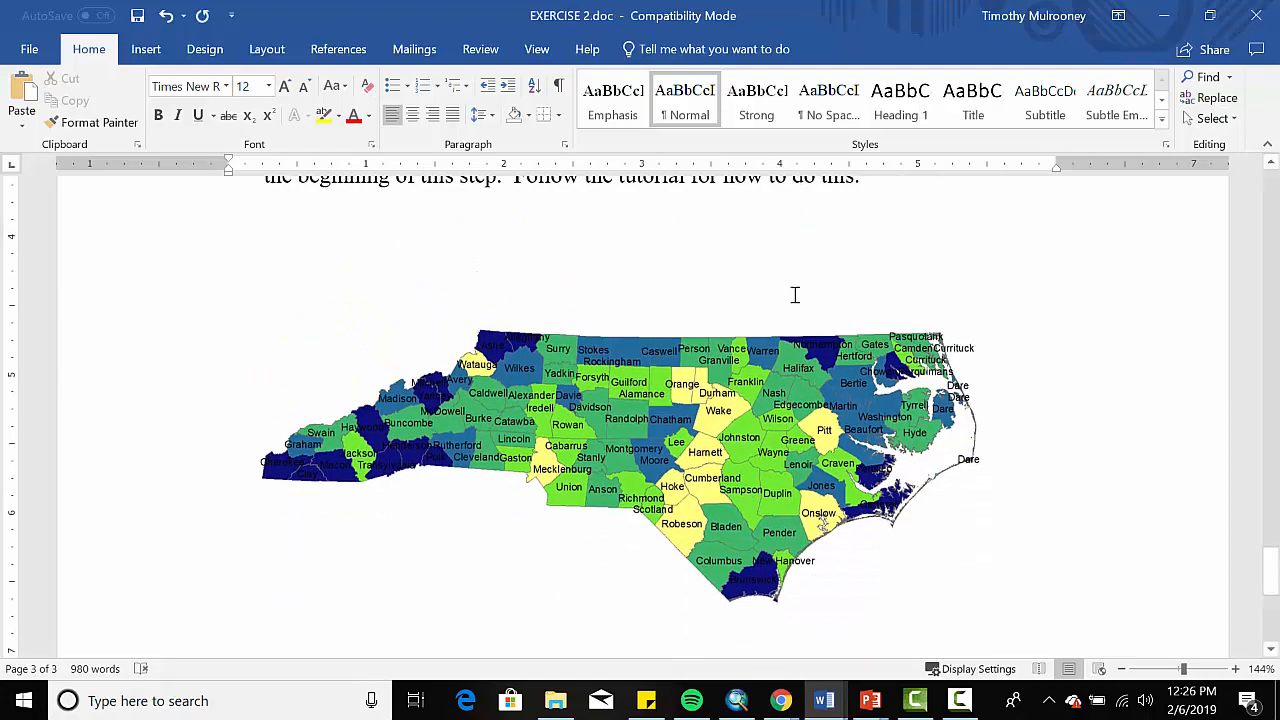
# - Review questions 9 and 10 against the map picture to examine where median age is lowest
pyautogui.scroll(3, 820, 290)
pyautogui.scroll(2, 559, 377)
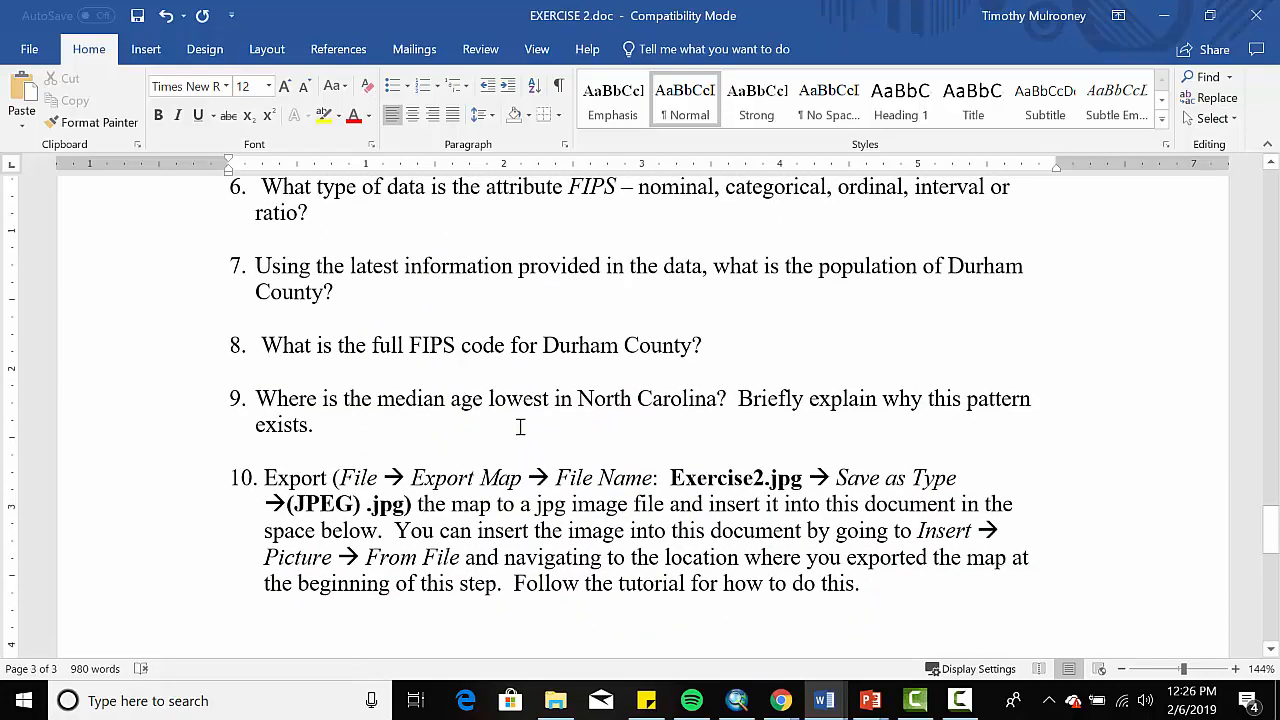
pyautogui.scroll(-5, 991, 423)
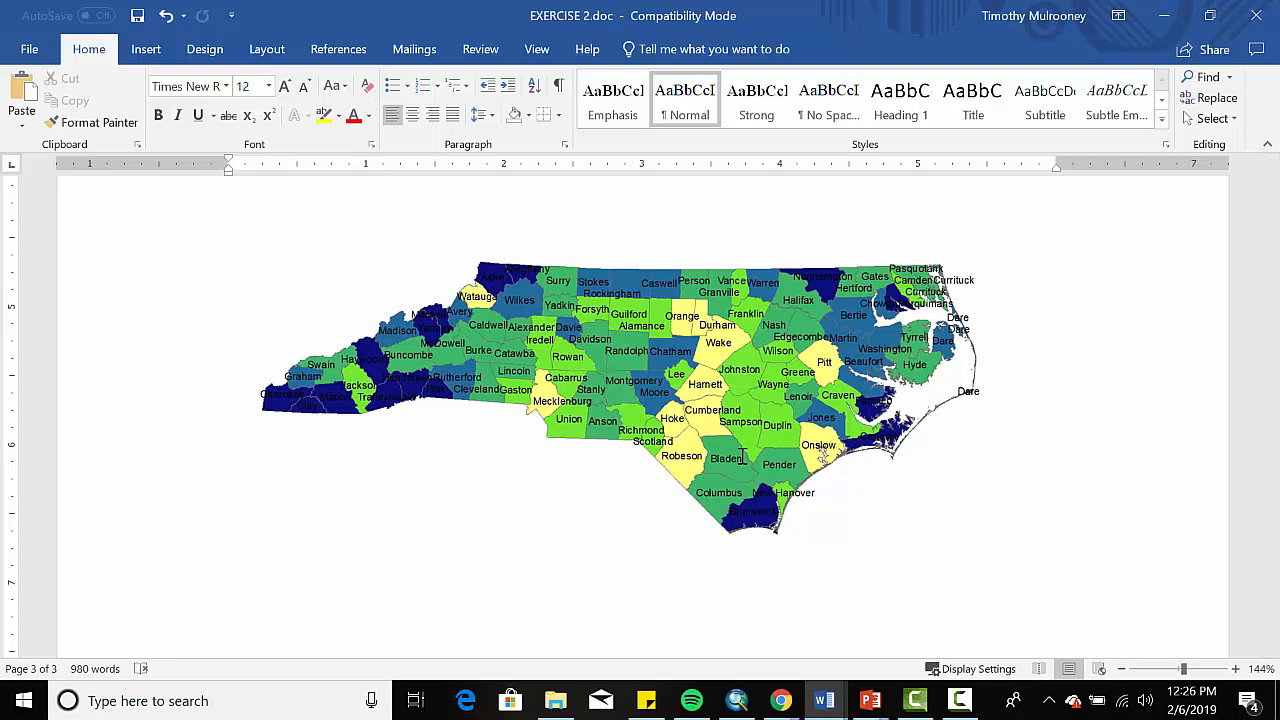
pyautogui.scroll(-1, 1009, 437)
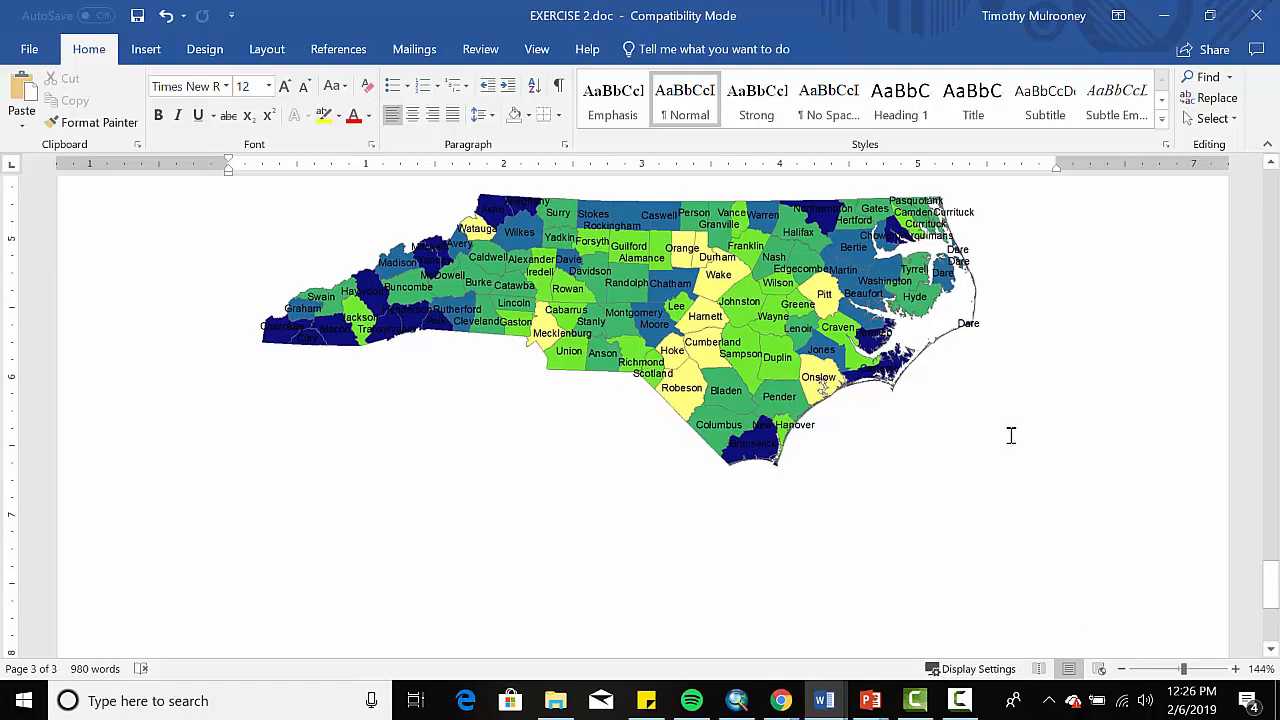
pyautogui.scroll(3, 1013, 432)
pyautogui.scroll(-3, 1014, 428)
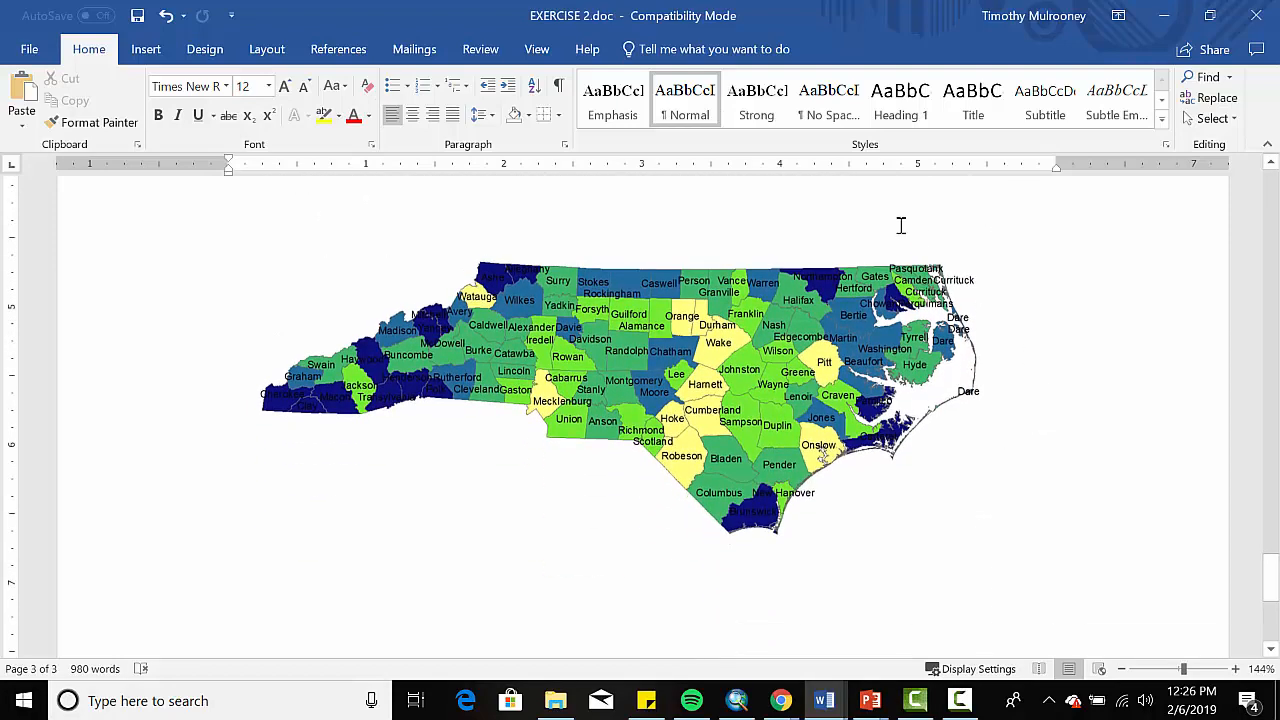
pyautogui.scroll(6, 1017, 412)
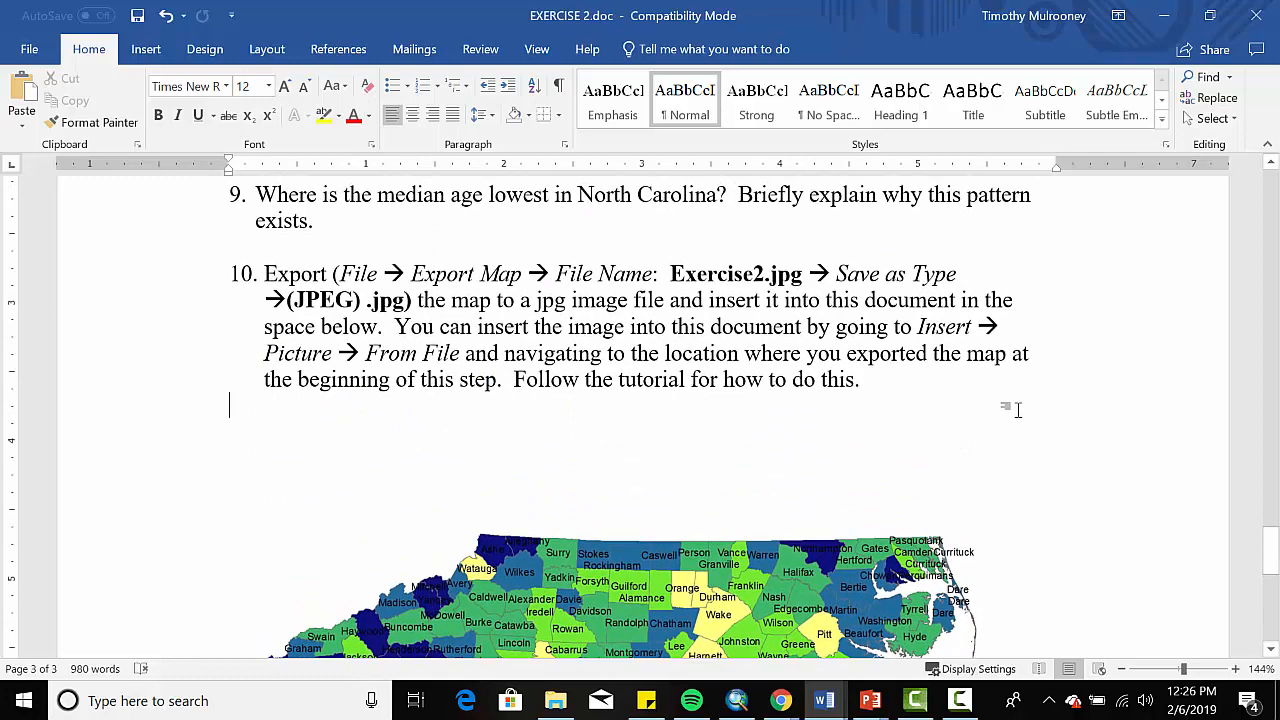
pyautogui.scroll(-6, 1017, 409)
pyautogui.scroll(2, 1019, 411)
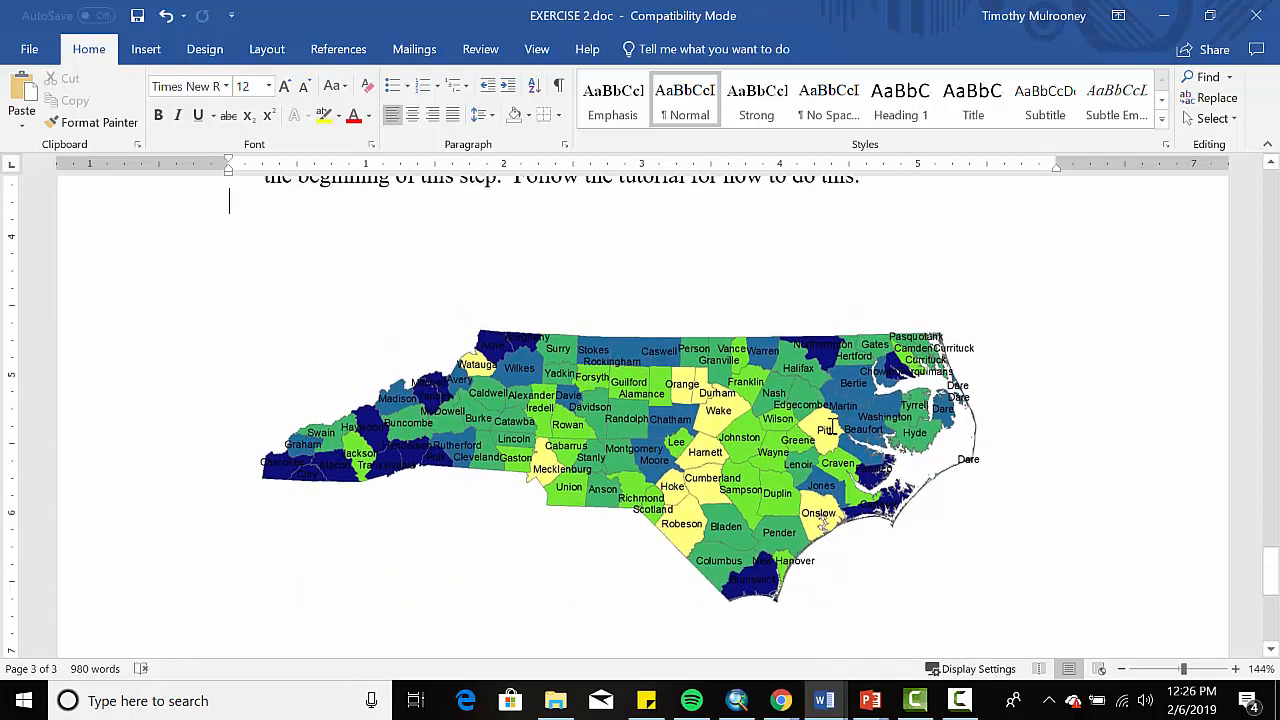
# - Delete the map picture and insert exercise2_part3_image.jpg from D:\Spring_2019_GIS_Data\Exercises\Exercise2 as a picture from file in its place
pyautogui.click(818, 425)
pyautogui.press('Delete')
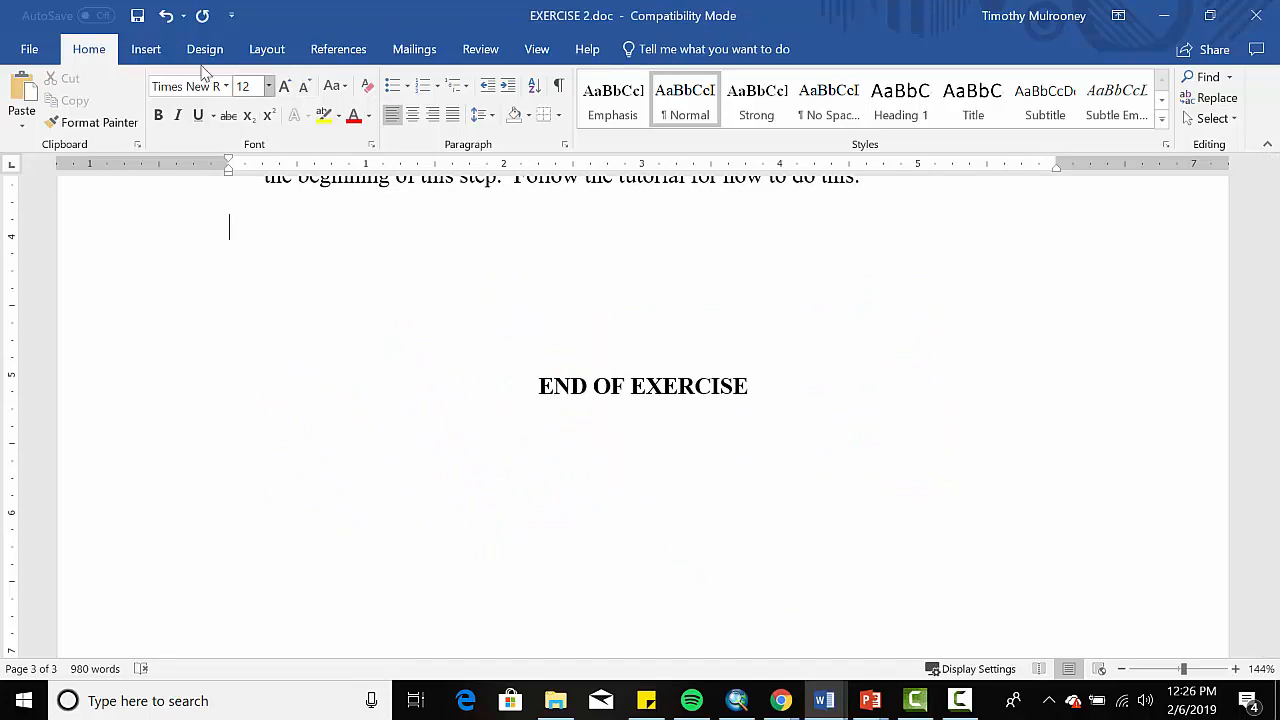
pyautogui.click(146, 50)
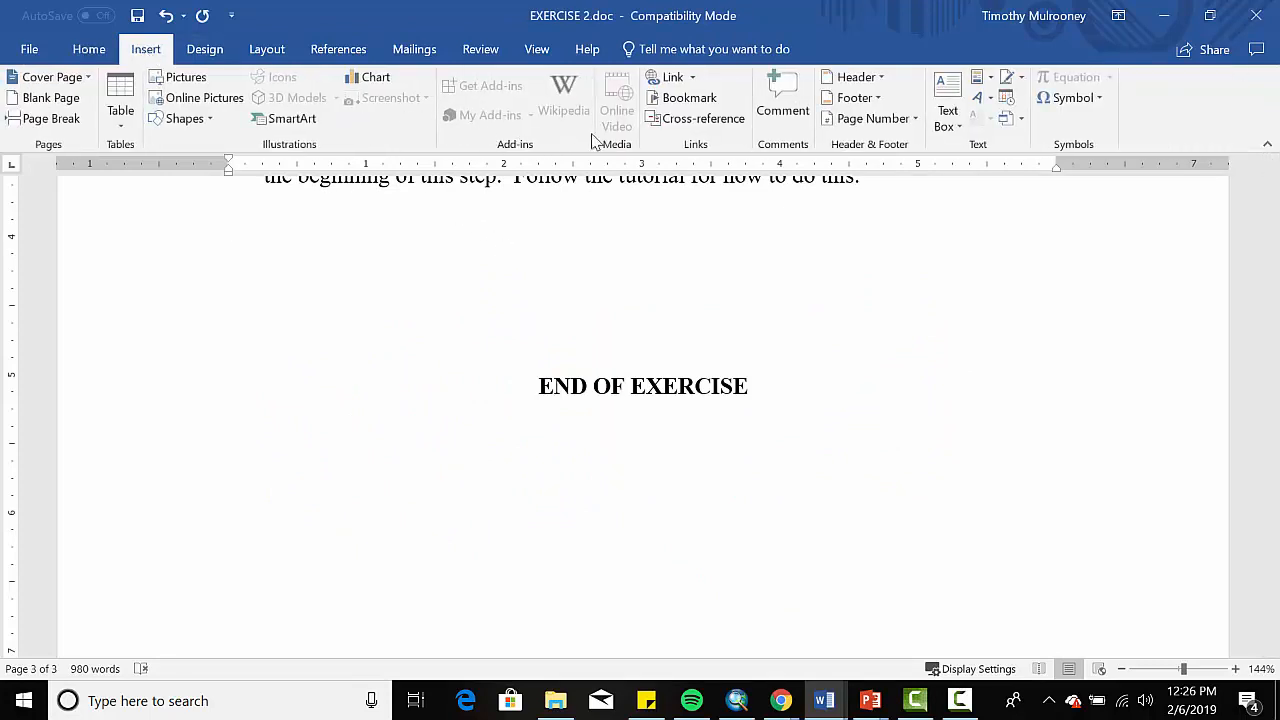
pyautogui.click(186, 80)
pyautogui.moveTo(337, 22); pyautogui.dragTo(453, 60)
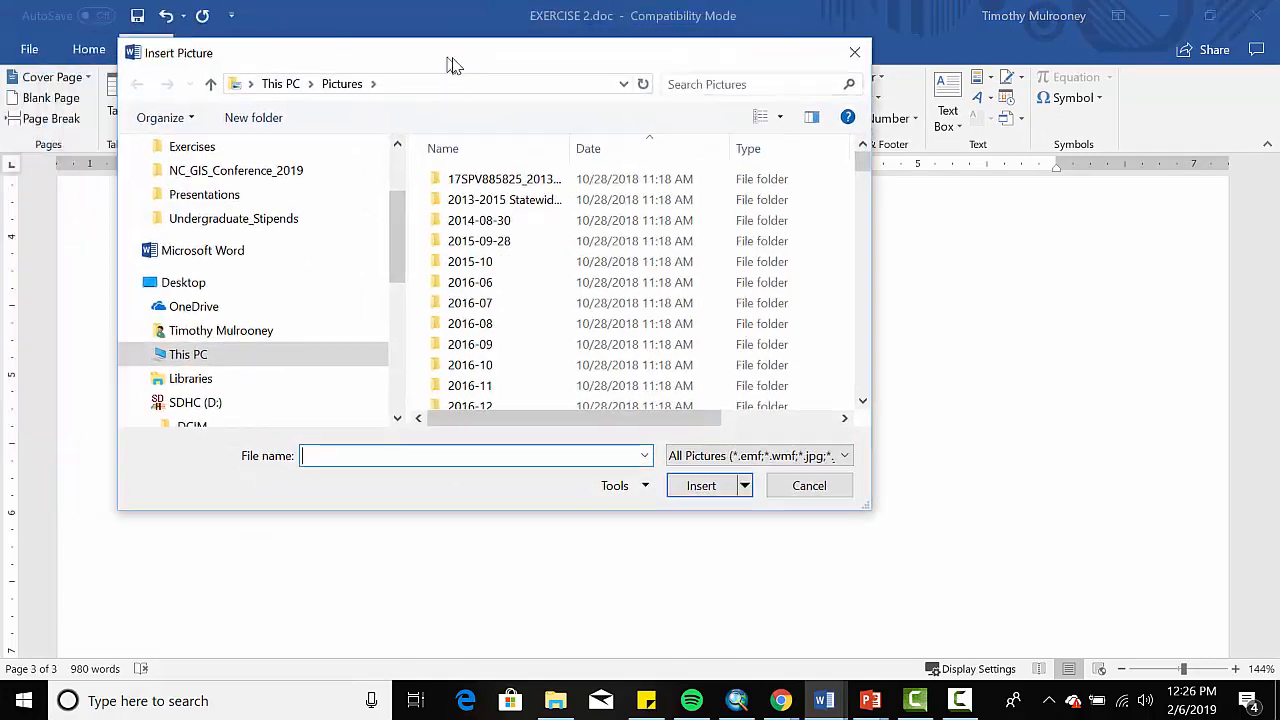
pyautogui.click(201, 403)
pyautogui.doubleClick(515, 284)
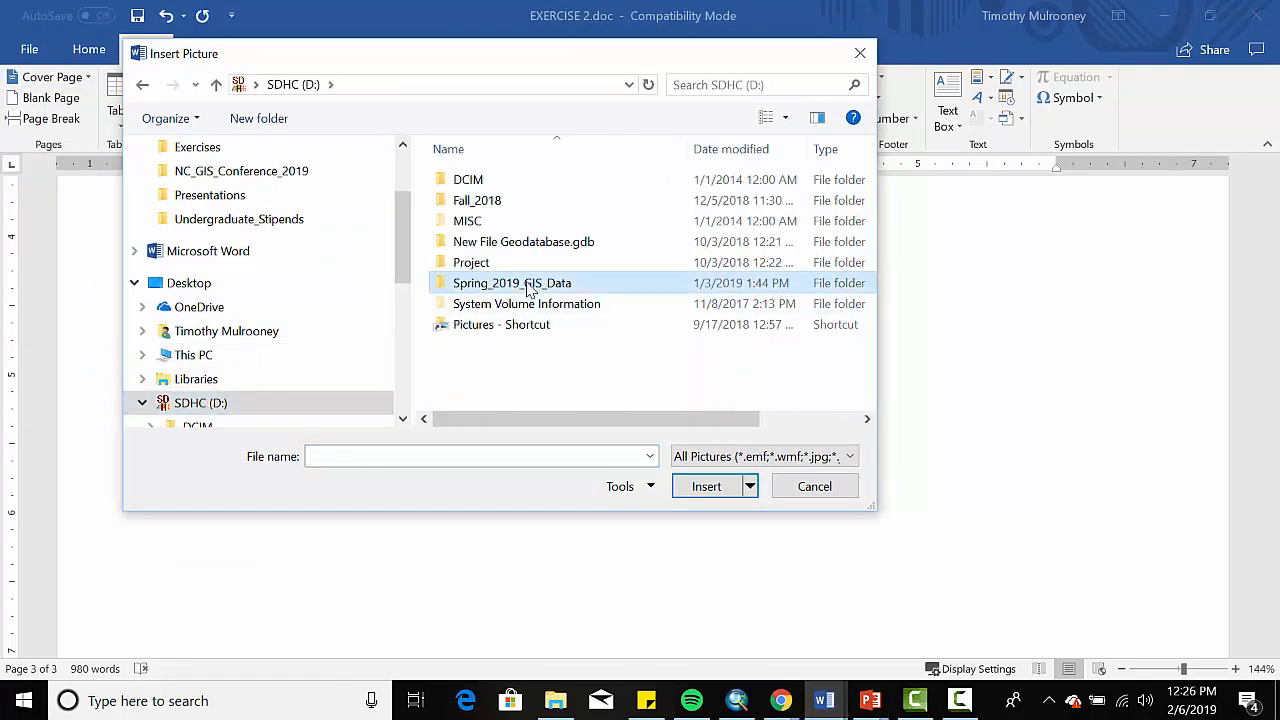
pyautogui.doubleClick(492, 221)
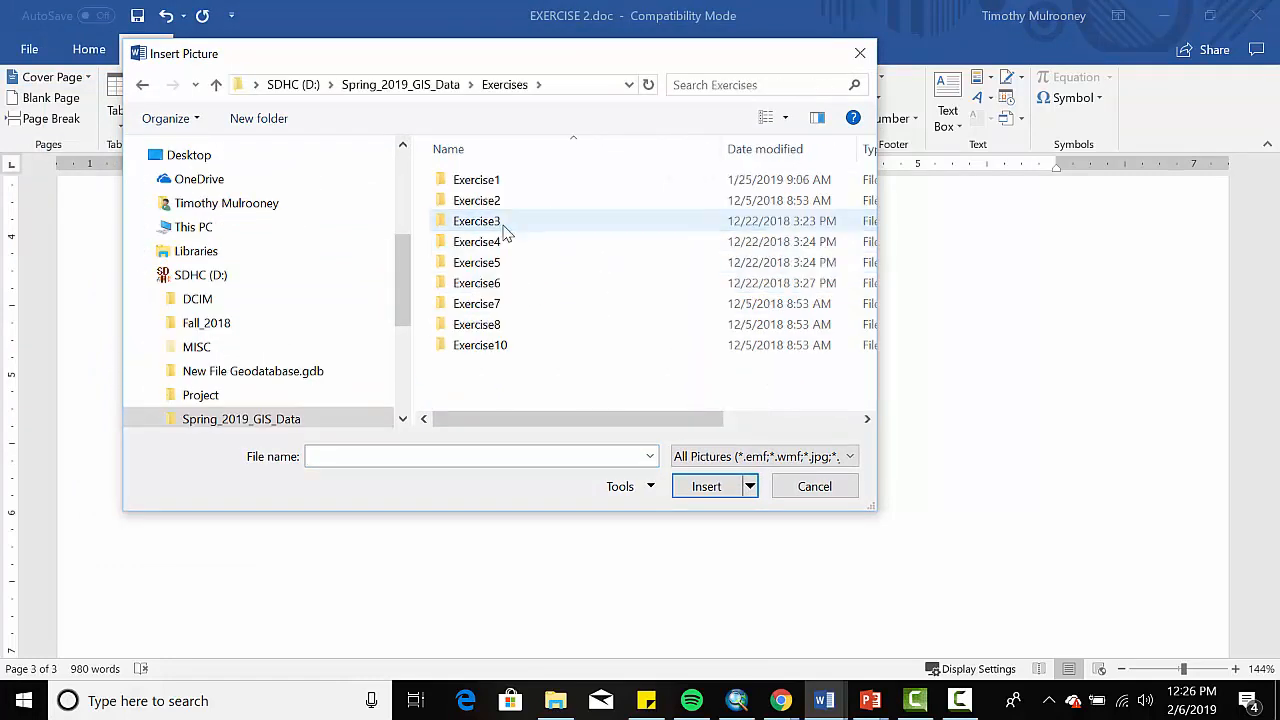
pyautogui.doubleClick(504, 204)
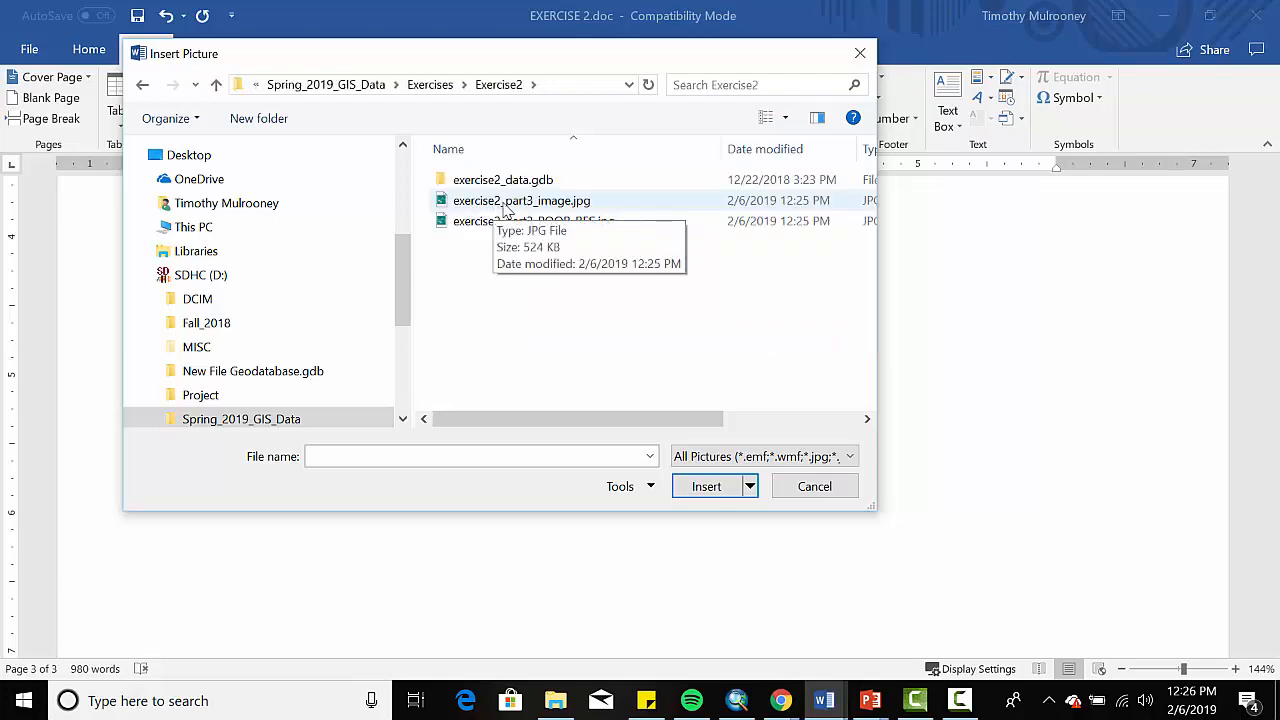
pyautogui.doubleClick(505, 203)
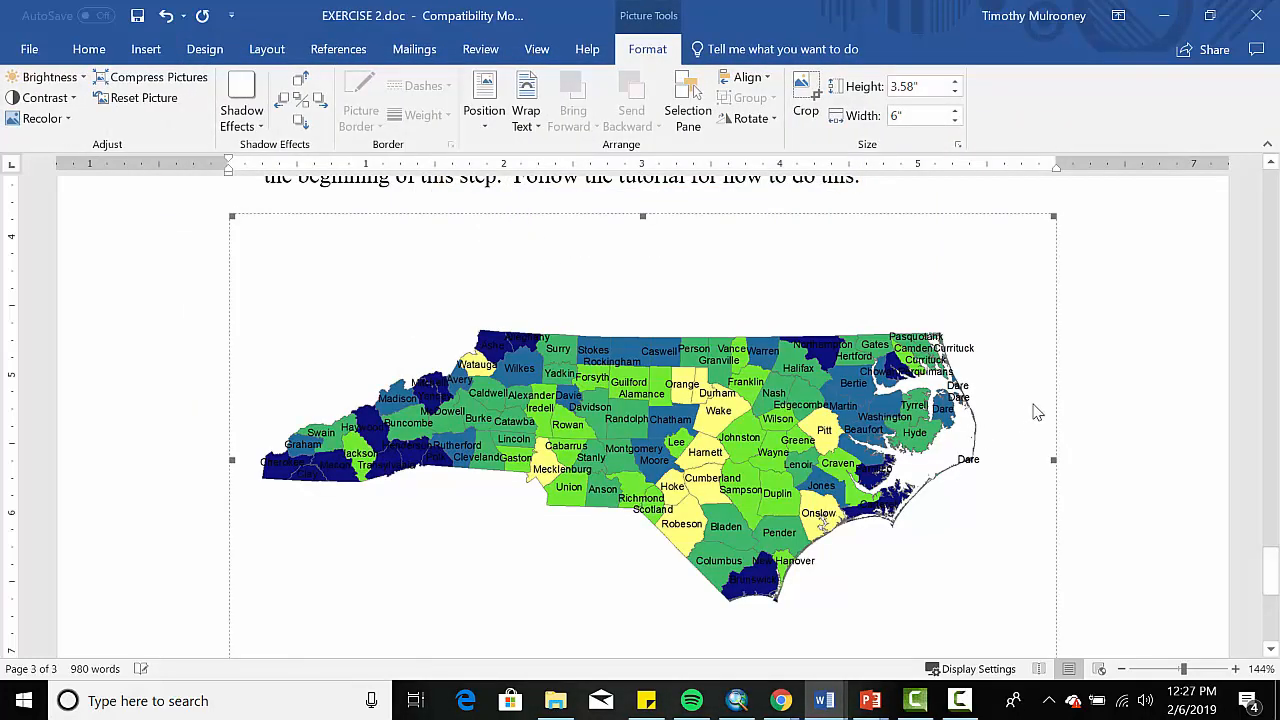
pyautogui.click(1082, 372)
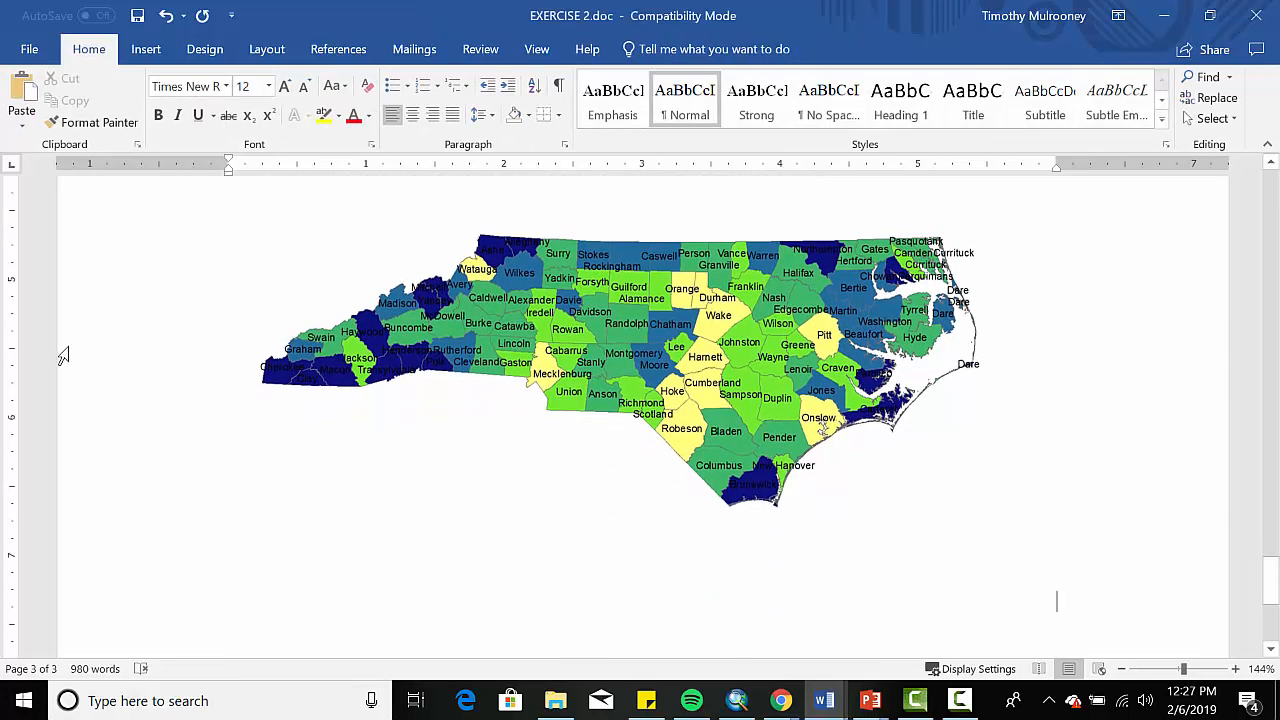
pyautogui.click(146, 49)
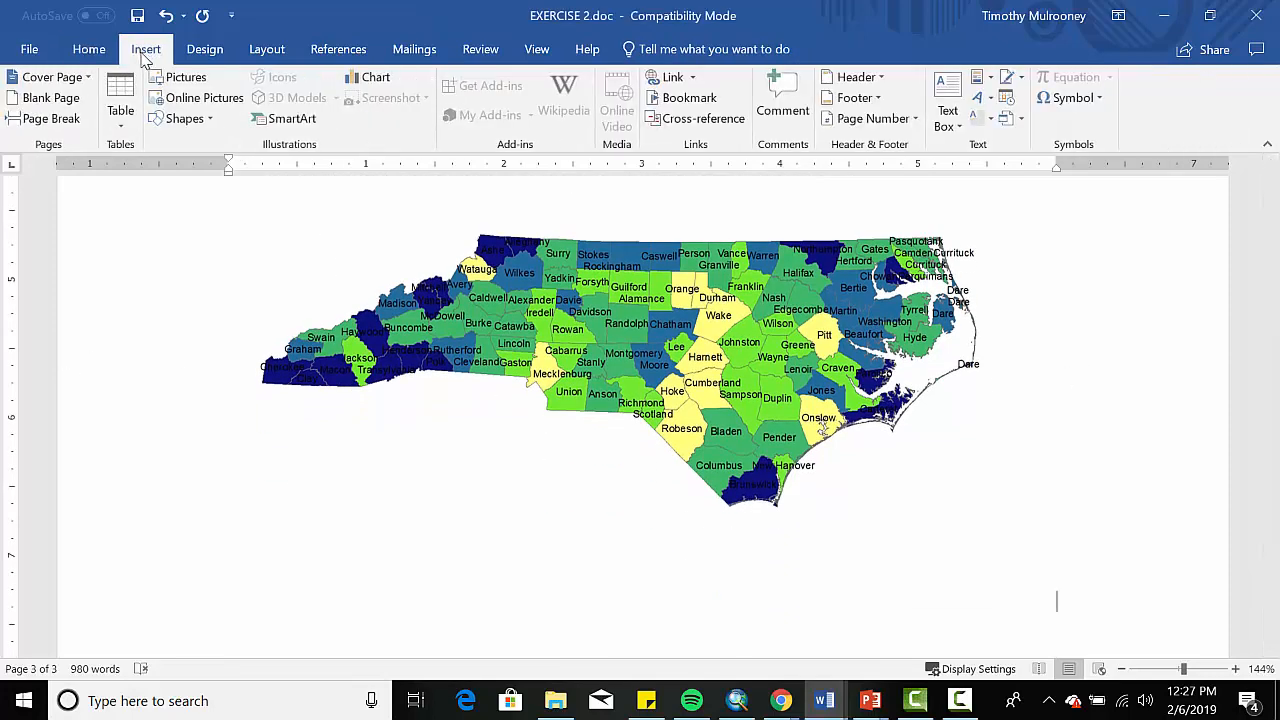
pyautogui.scroll(5, 1110, 487)
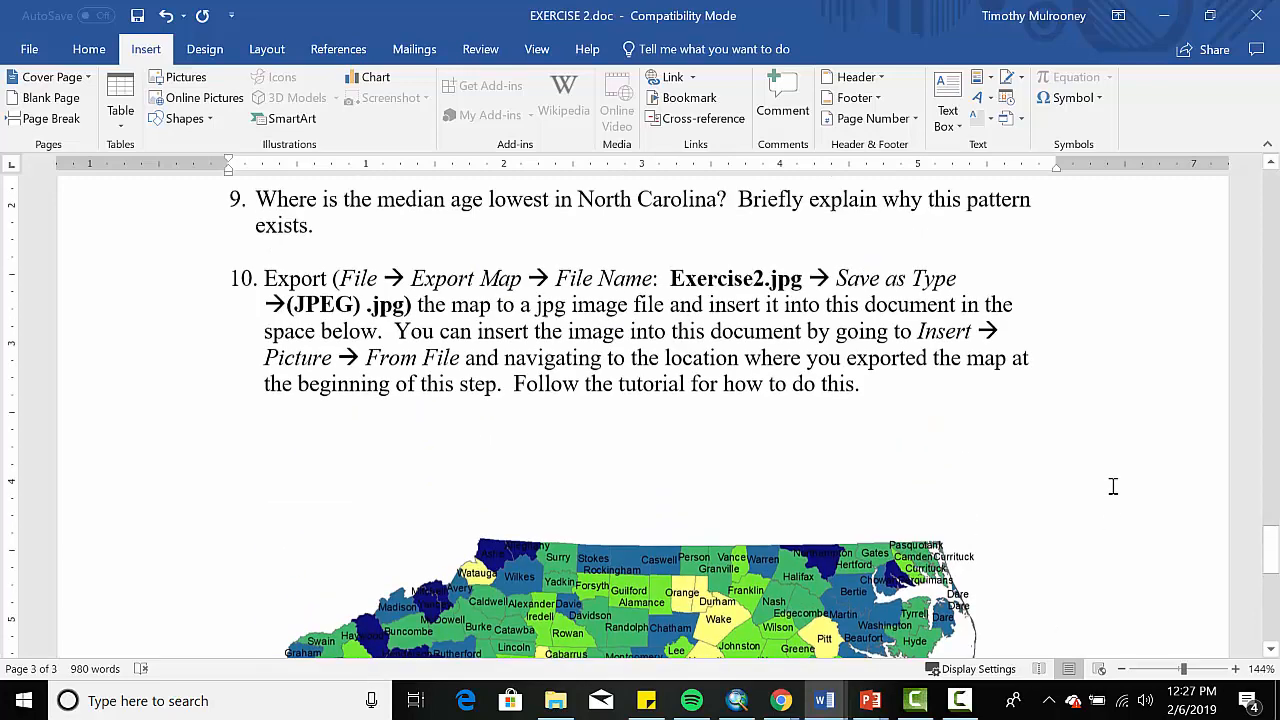
pyautogui.click(925, 699)
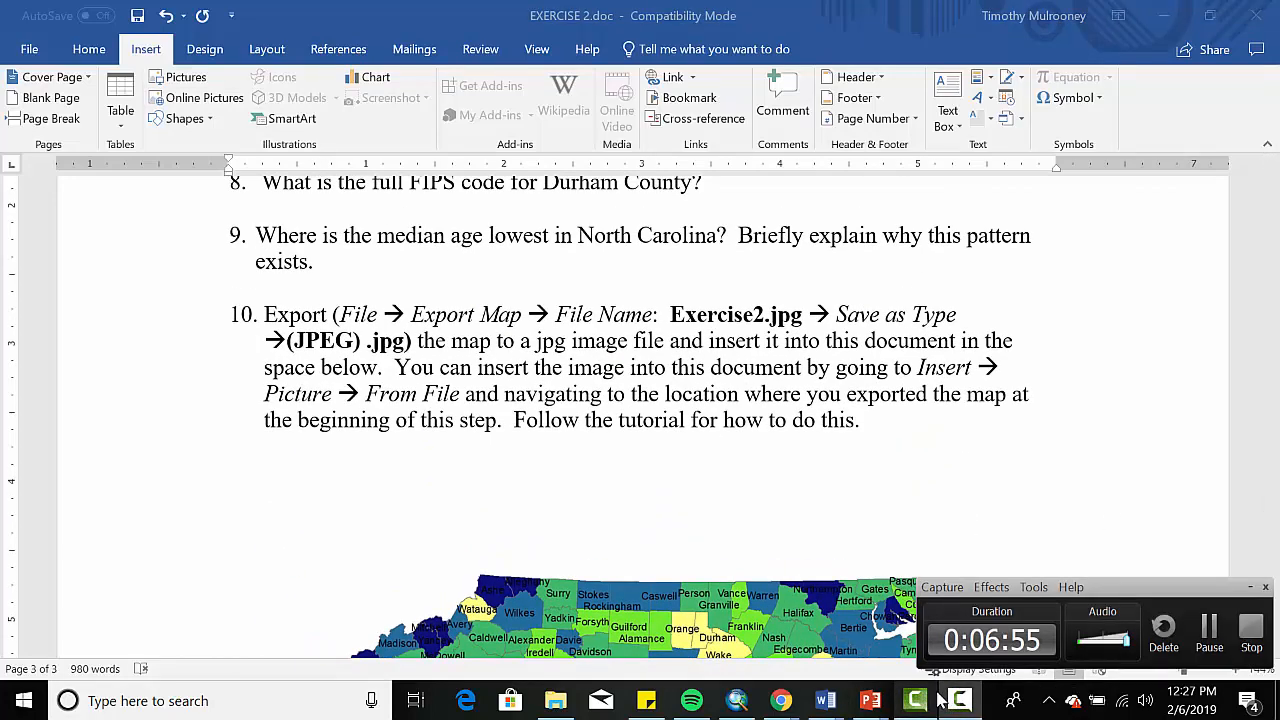